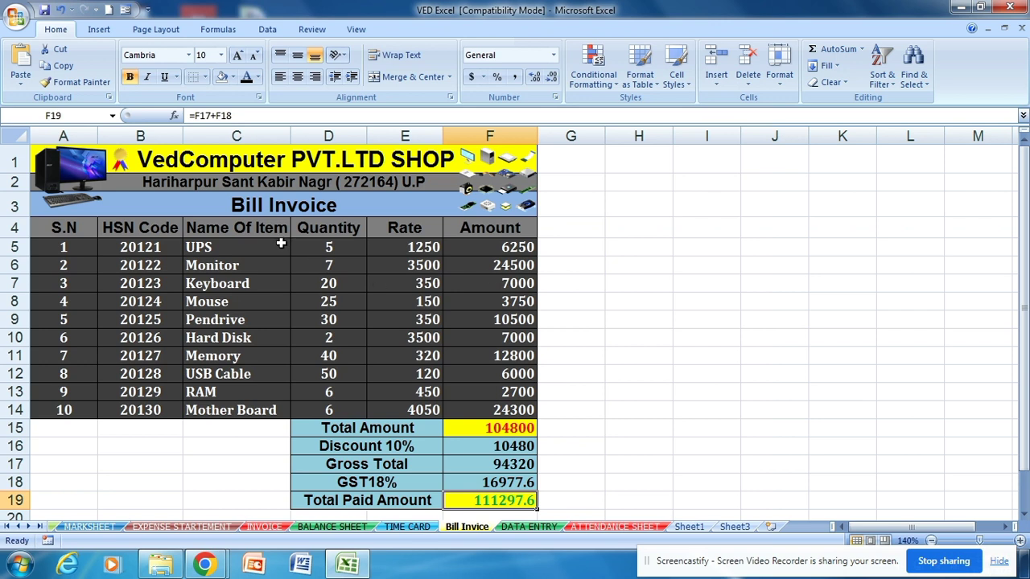
pyautogui.scroll(-3, 362, 210)
pyautogui.scroll(3, 364, 212)
pyautogui.click(595, 316)
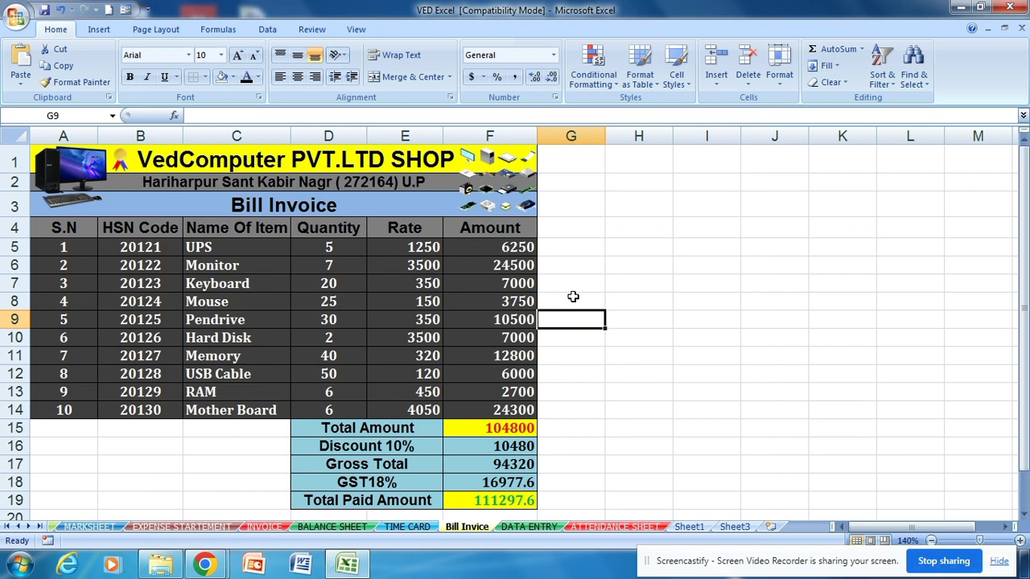
# Switch to Sheet3 and enter the title "Ved Computer PVT.LTD Shop" in cell A1.
pyautogui.click(735, 528)
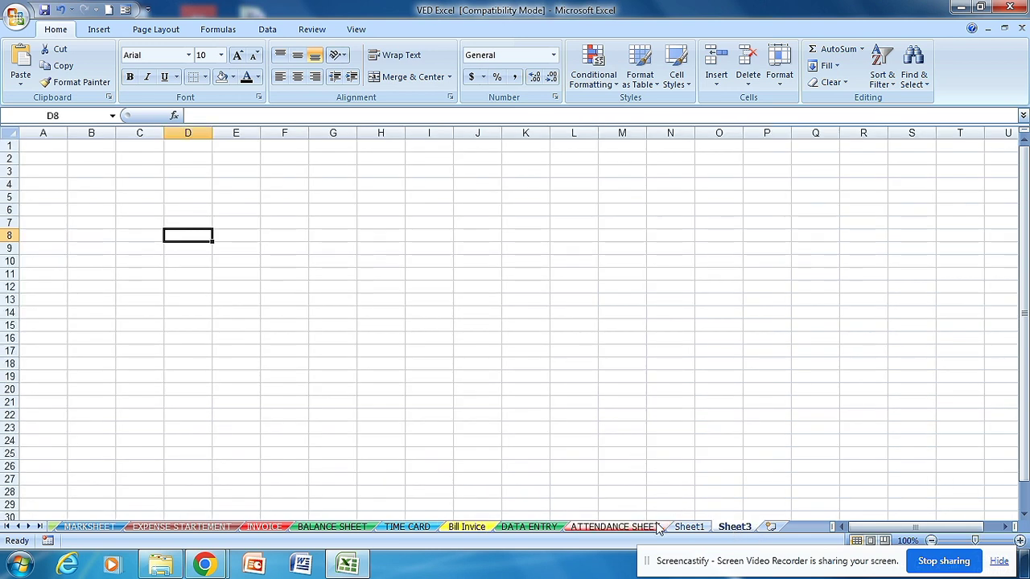
pyautogui.click(46, 145)
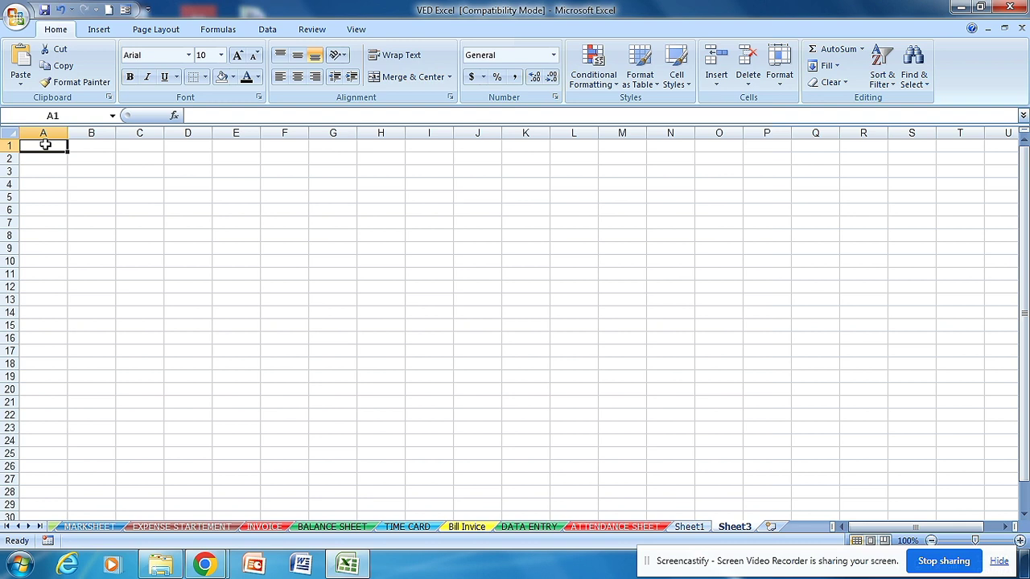
pyautogui.write('V')
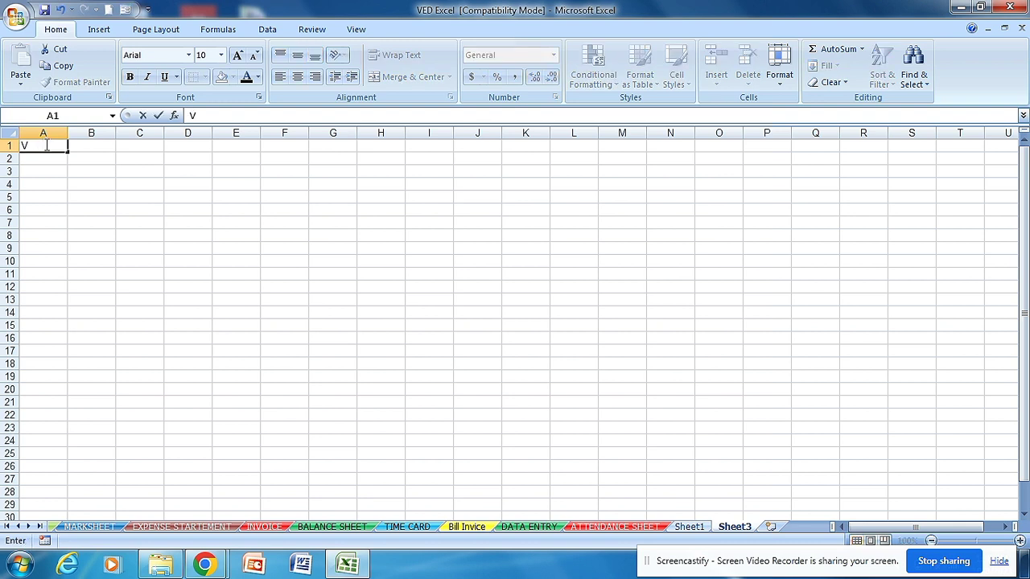
pyautogui.write('ed Compute')
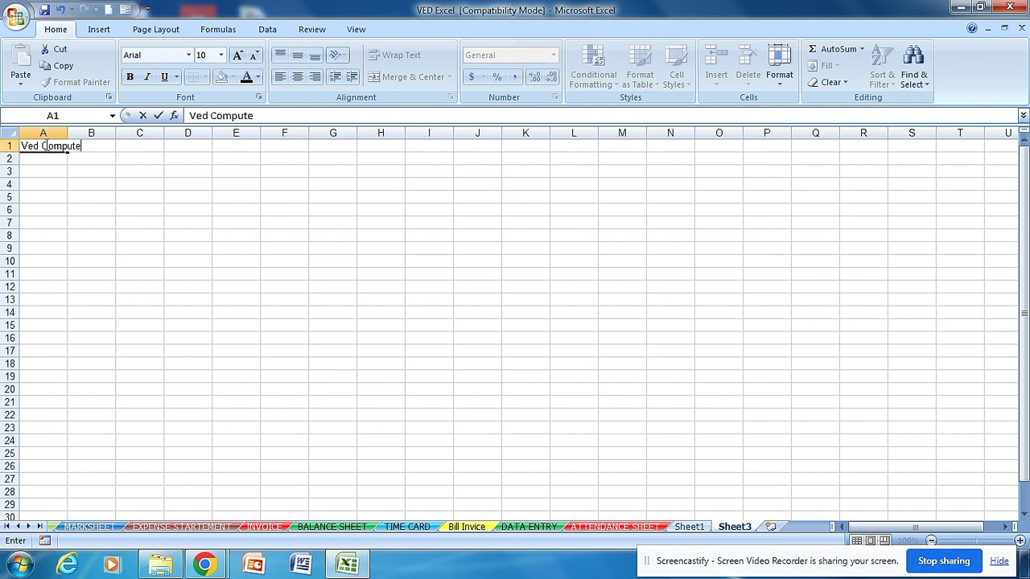
pyautogui.write('r PVT.LTD Shop')
pyautogui.press('Return')
# Merge and center the title across A1:F1 and enlarge its font to size 18.
pyautogui.moveTo(43, 146); pyautogui.dragTo(282, 151)
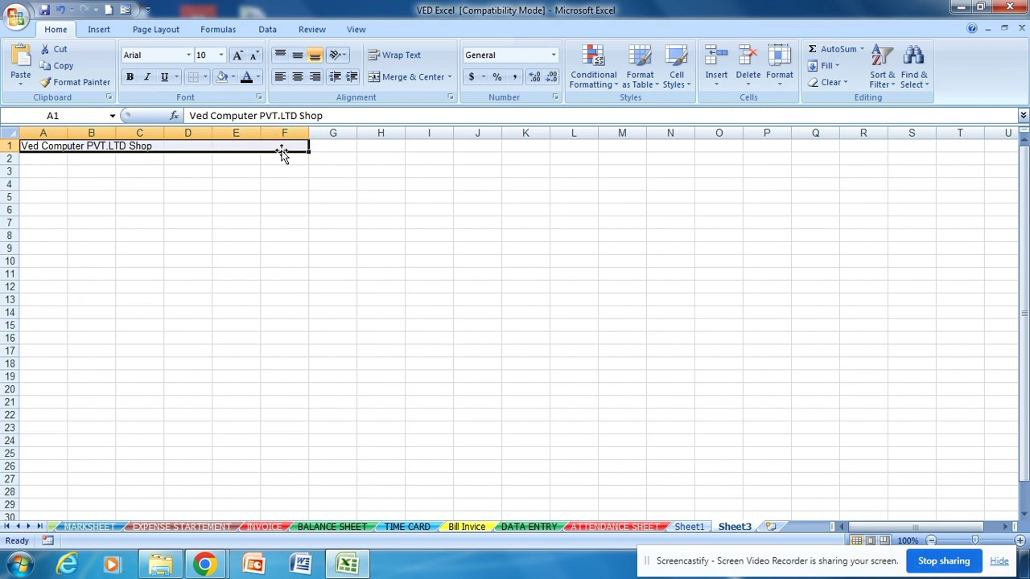
pyautogui.click(400, 78)
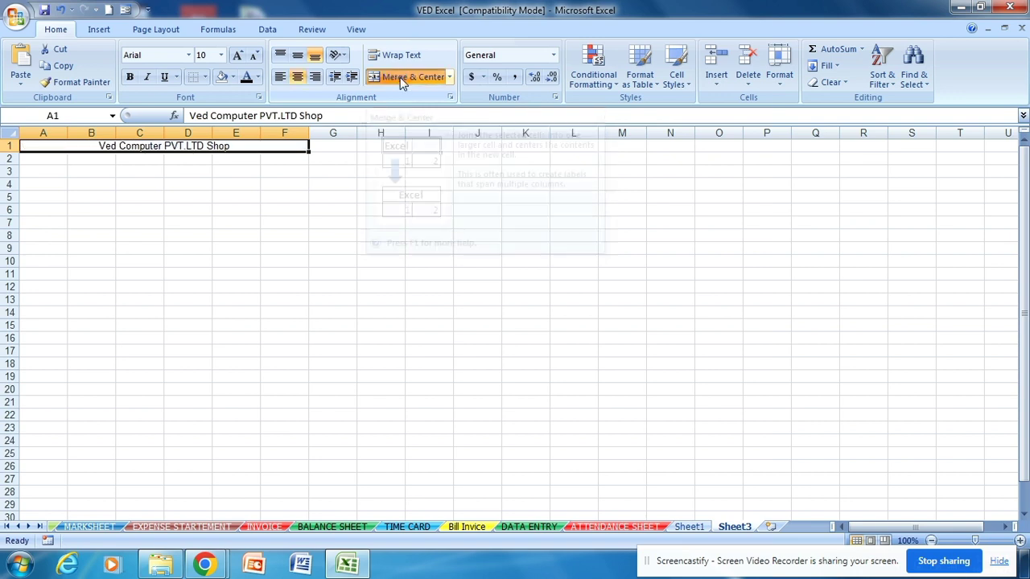
pyautogui.click(238, 56)
pyautogui.click(238, 55)
pyautogui.click(239, 56)
pyautogui.click(239, 56)
pyautogui.click(238, 56)
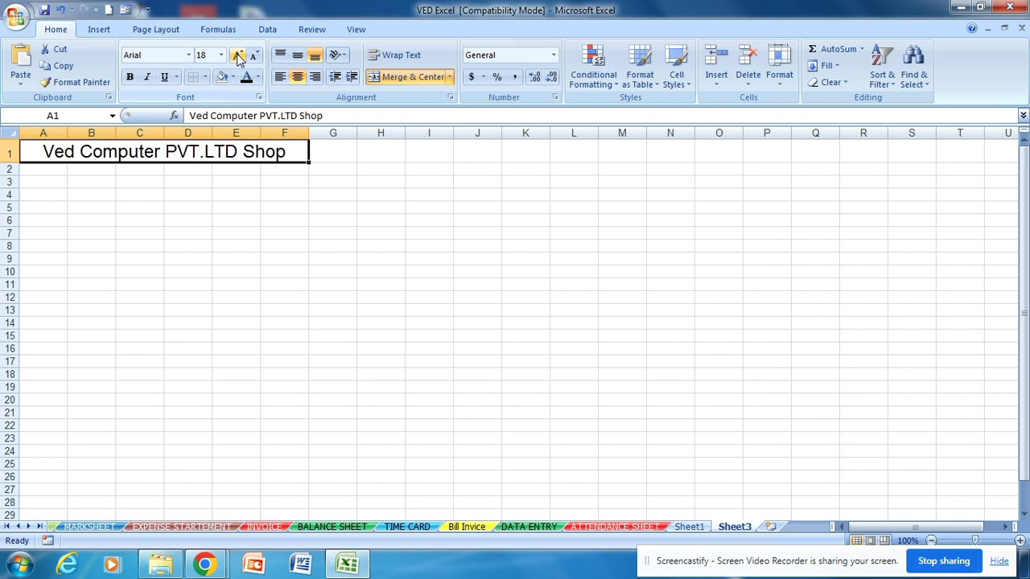
# Reduce the font size of the shop title in row 1 to 14.
pyautogui.click(1019, 540)
pyautogui.click(1019, 541)
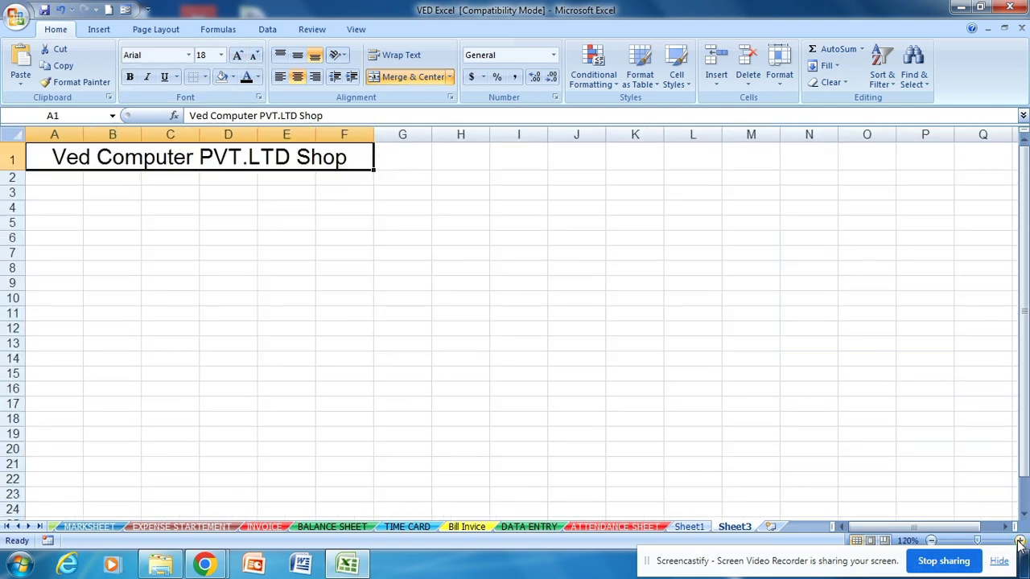
pyautogui.click(1020, 541)
pyautogui.click(1020, 541)
pyautogui.click(1020, 541)
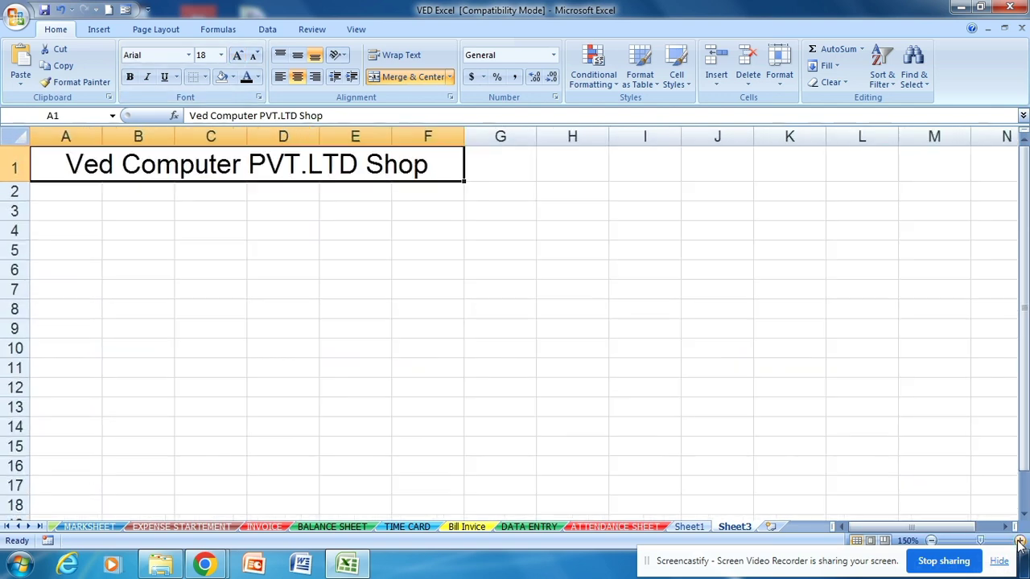
pyautogui.click(238, 55)
pyautogui.click(254, 55)
pyautogui.click(254, 56)
pyautogui.click(252, 57)
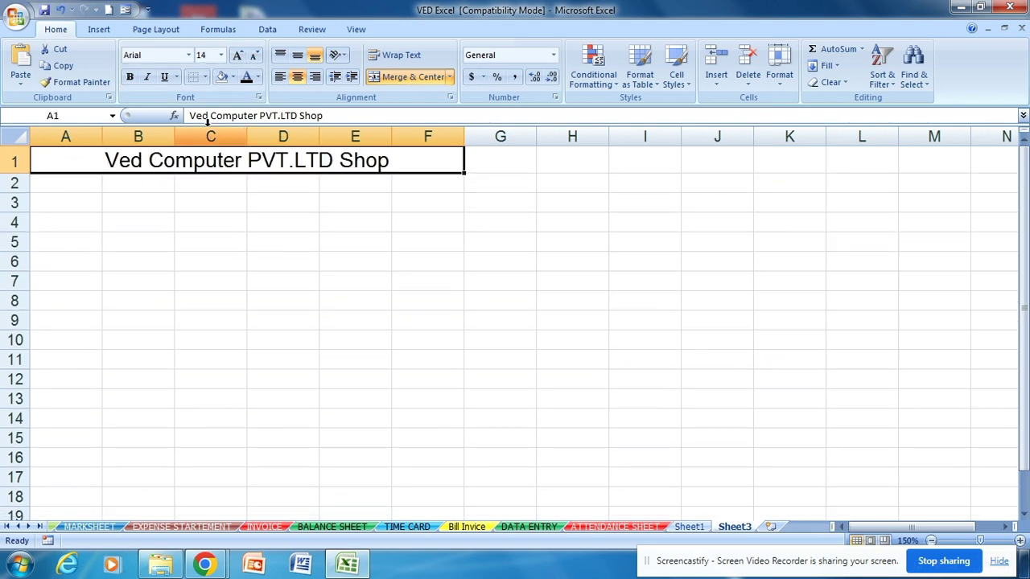
# Give the shop title in row 1 a yellow fill and make its text bold.
pyautogui.click(233, 78)
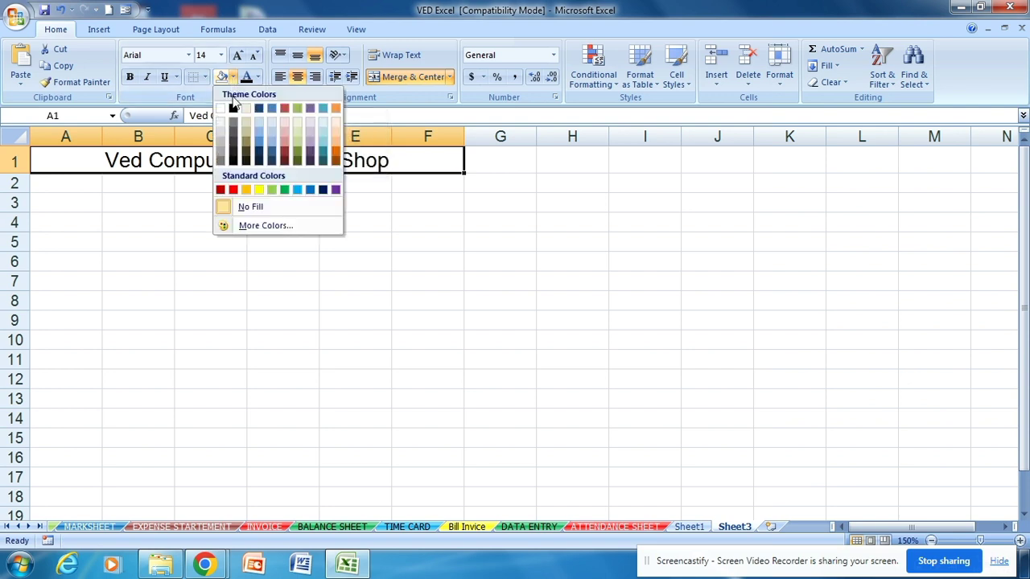
pyautogui.click(259, 191)
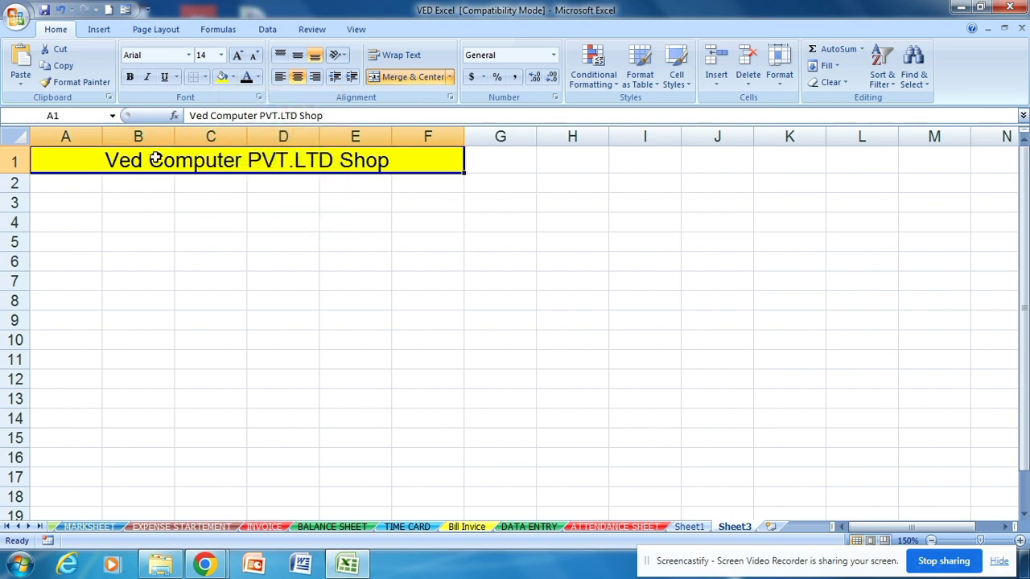
pyautogui.click(131, 78)
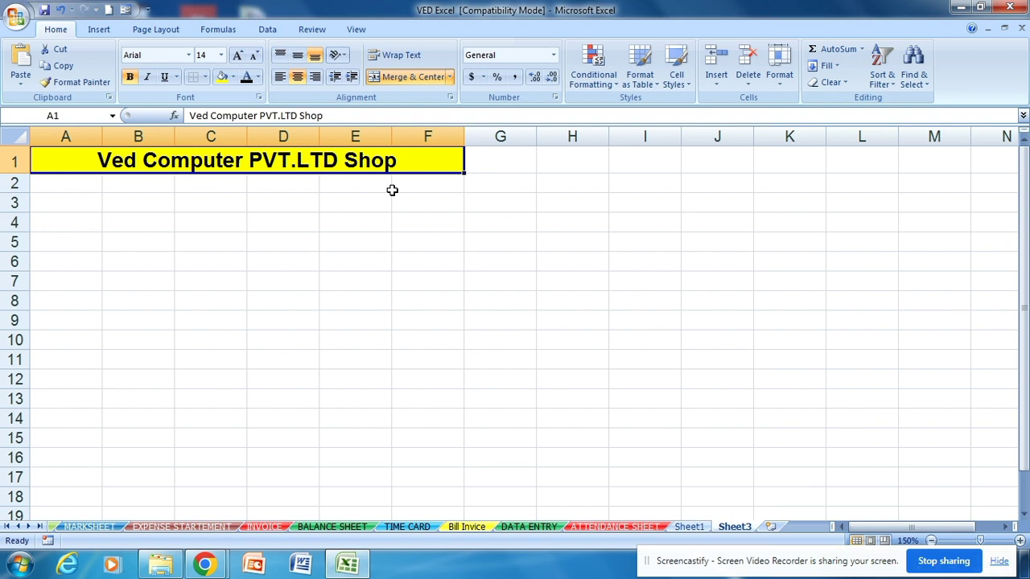
# Enter the shop's address line in the merged cell A2 below the title.
pyautogui.click(72, 185)
pyautogui.doubleClick(297, 184)
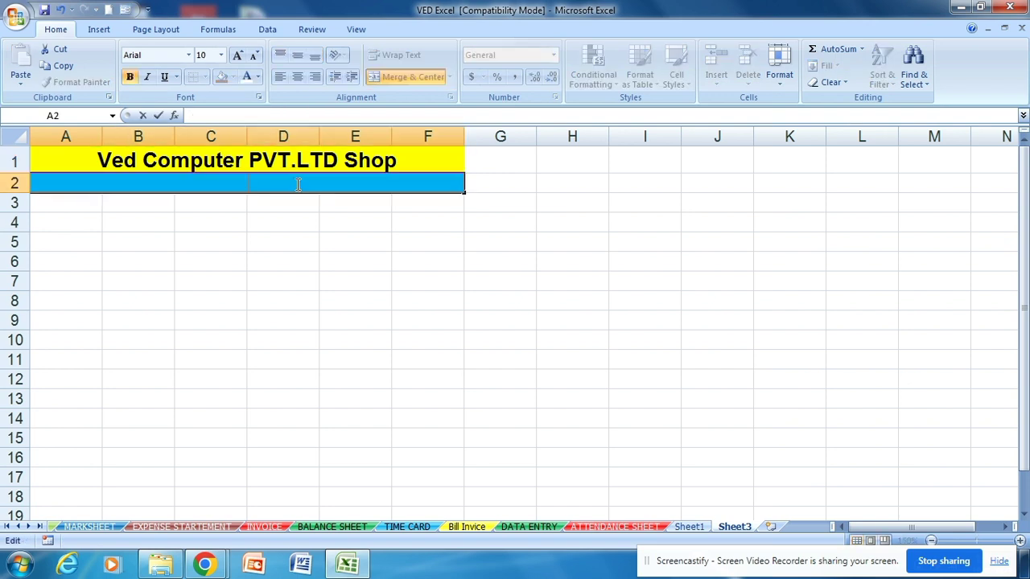
pyautogui.write('Hariharpur Sant Kab')
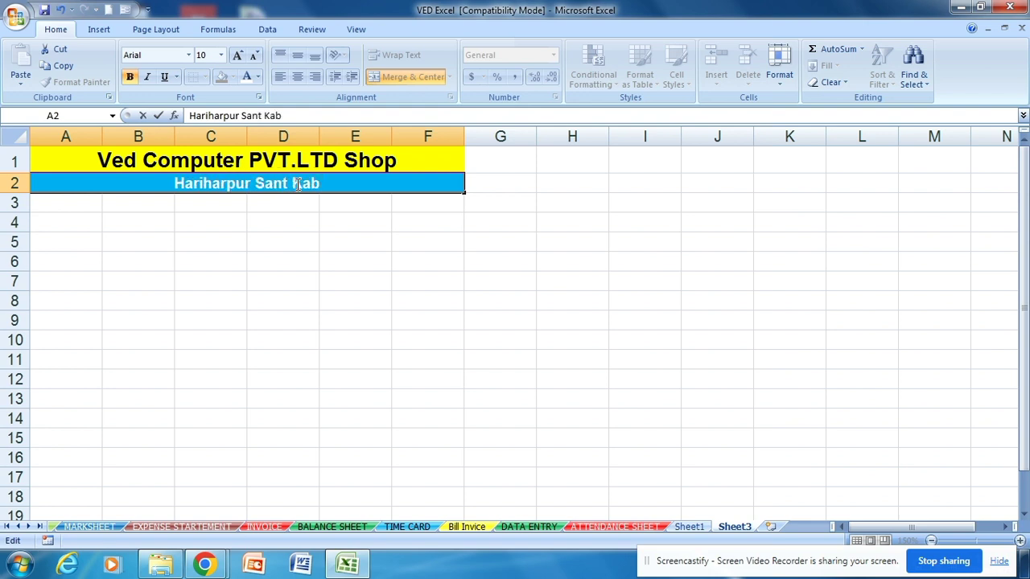
pyautogui.write('ir')
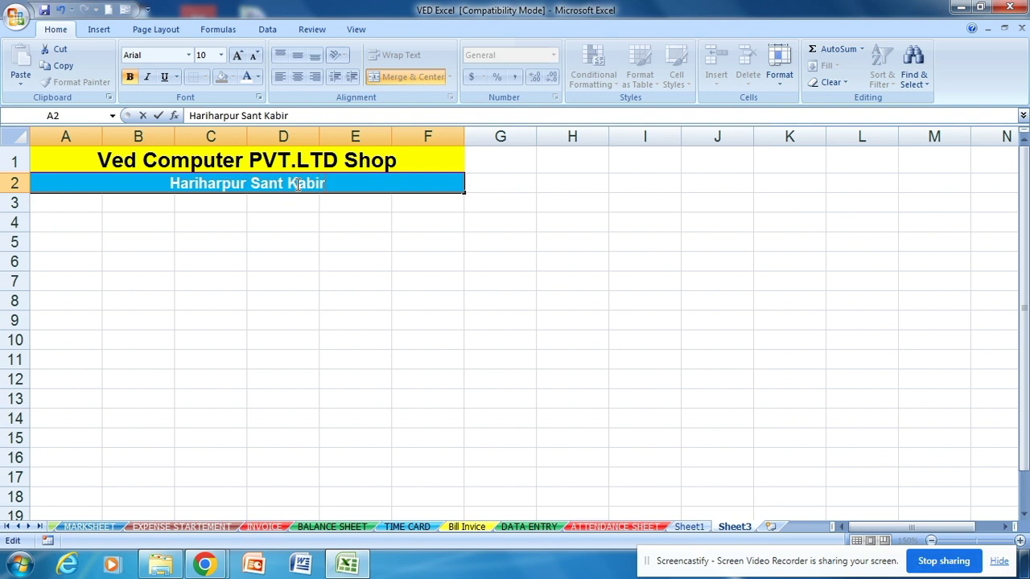
pyautogui.write(' Nagar')
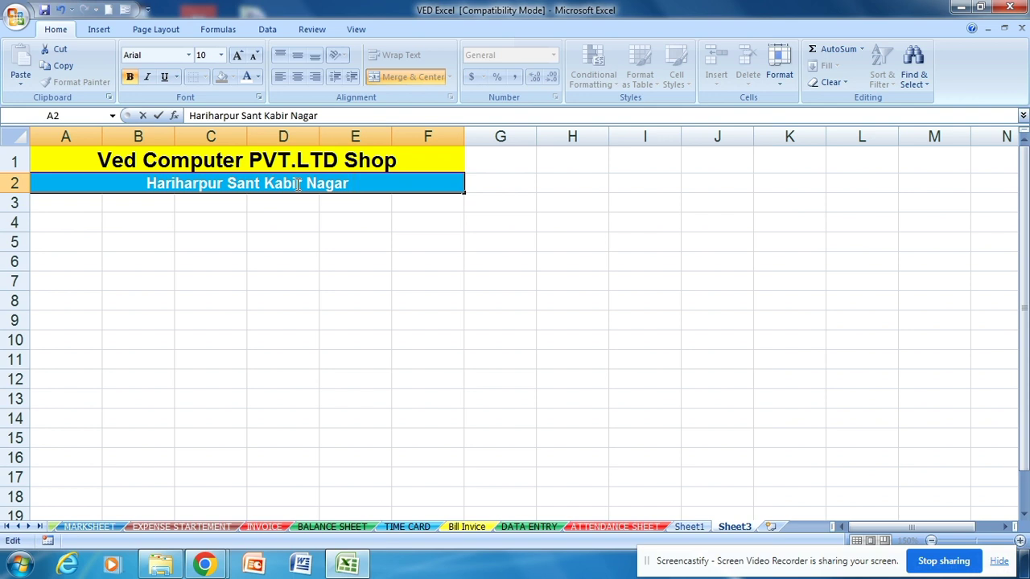
pyautogui.write(' (u')
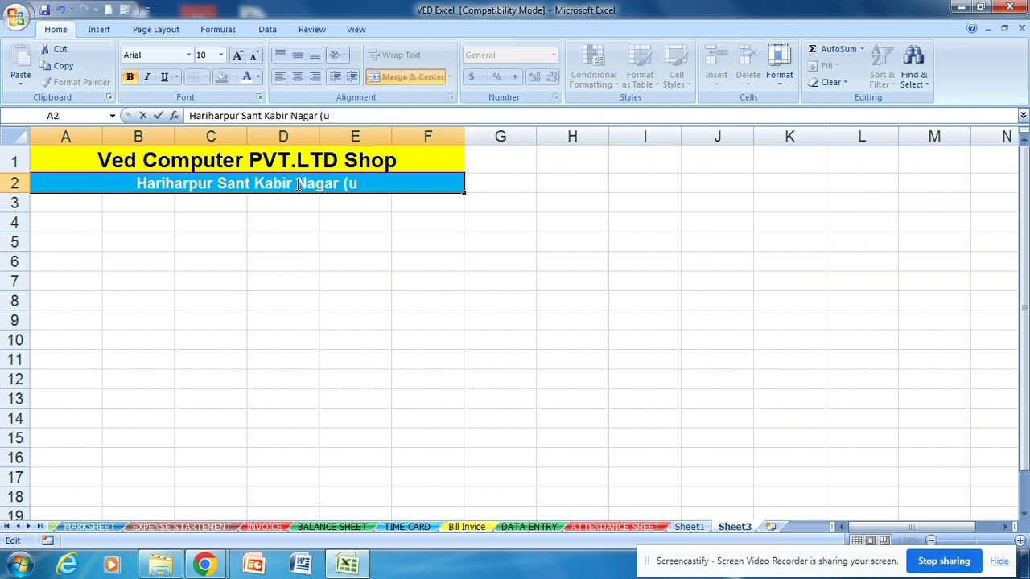
pyautogui.write('.p)')
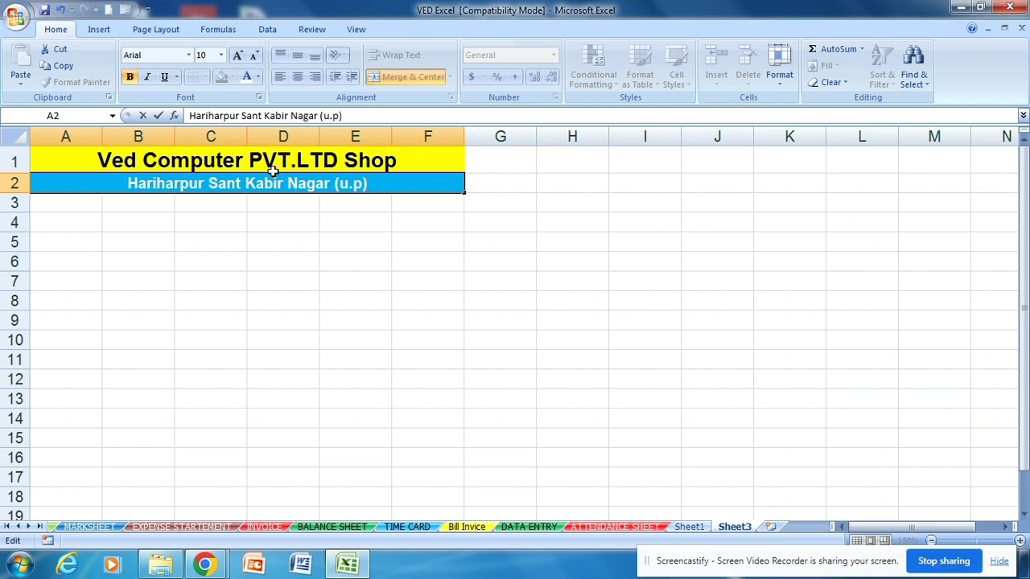
pyautogui.click(252, 205)
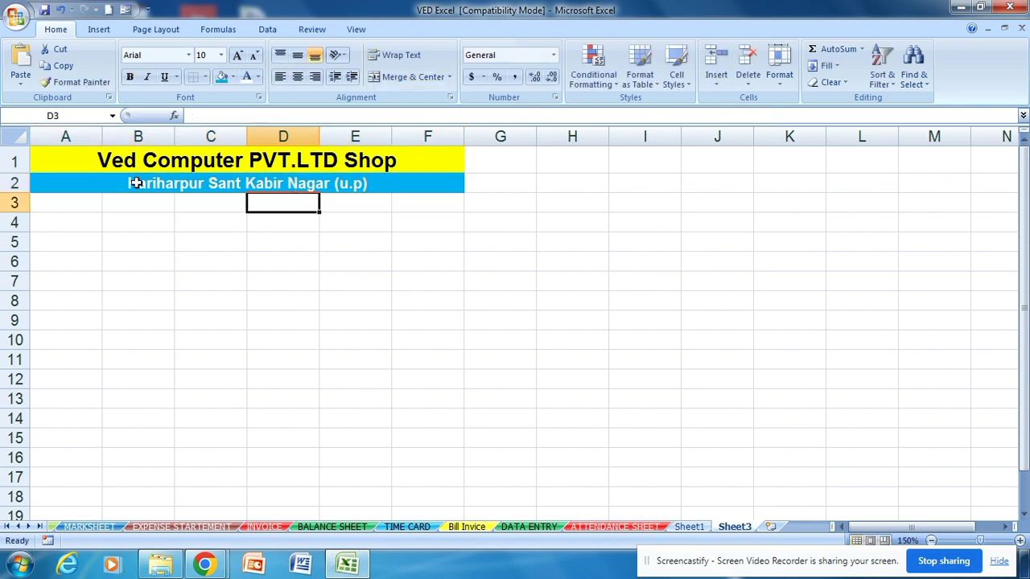
# Enter the heading "Bill Invoice" in cell A3 and merge and center it across A3:F3.
pyautogui.click(63, 201)
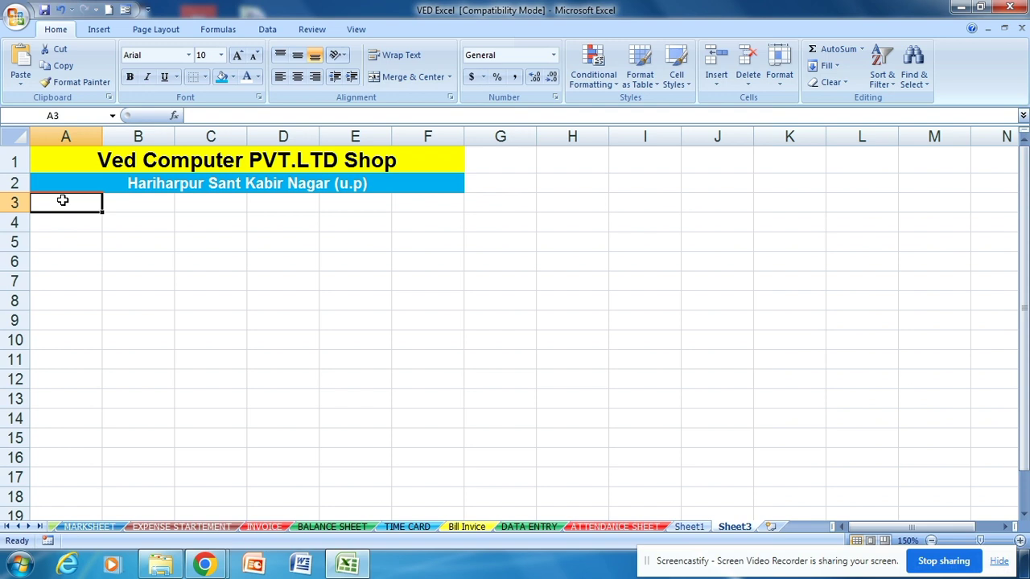
pyautogui.write('Bill ')
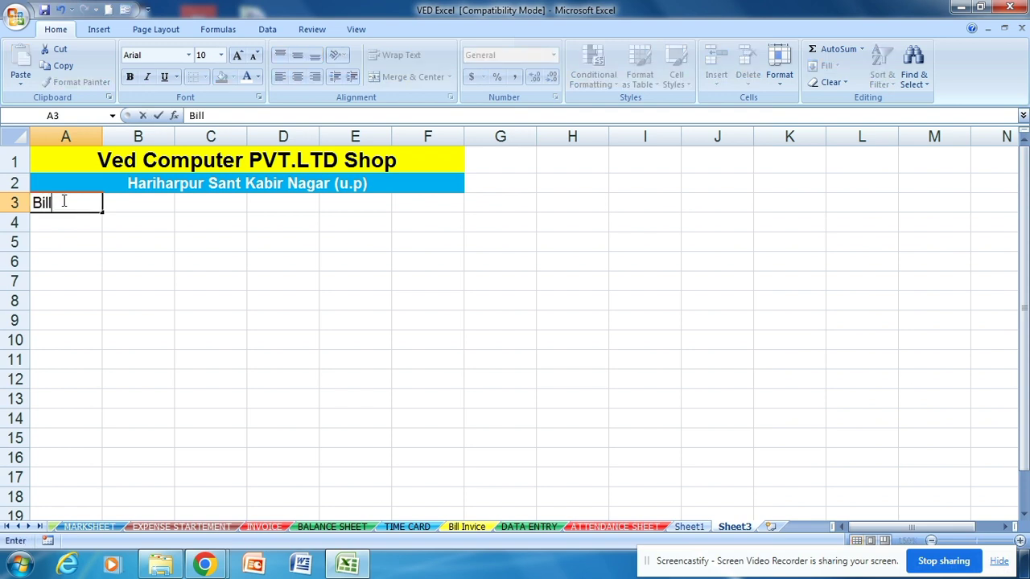
pyautogui.write('Invoice')
pyautogui.click(62, 219)
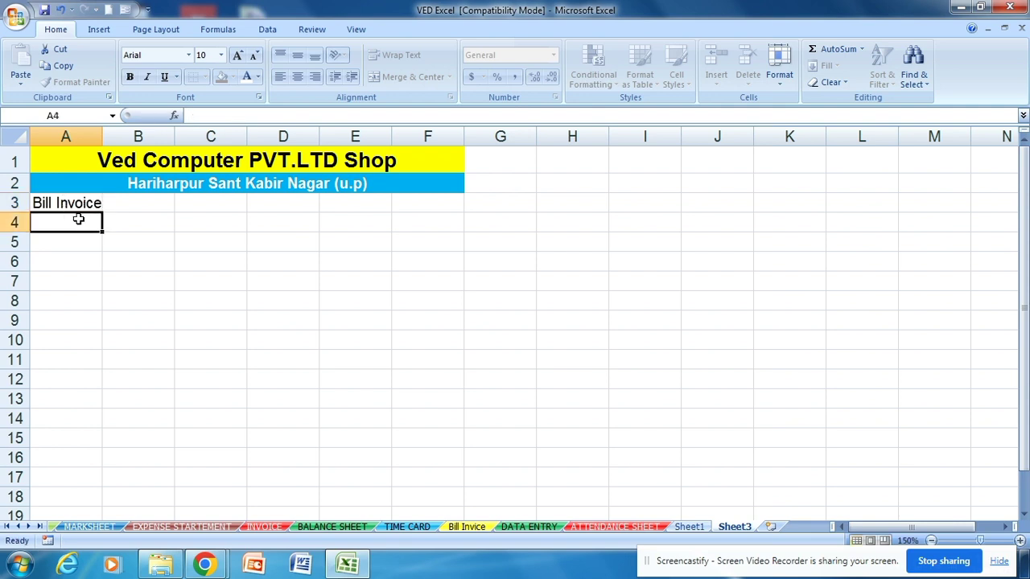
pyautogui.moveTo(46, 203); pyautogui.dragTo(453, 207)
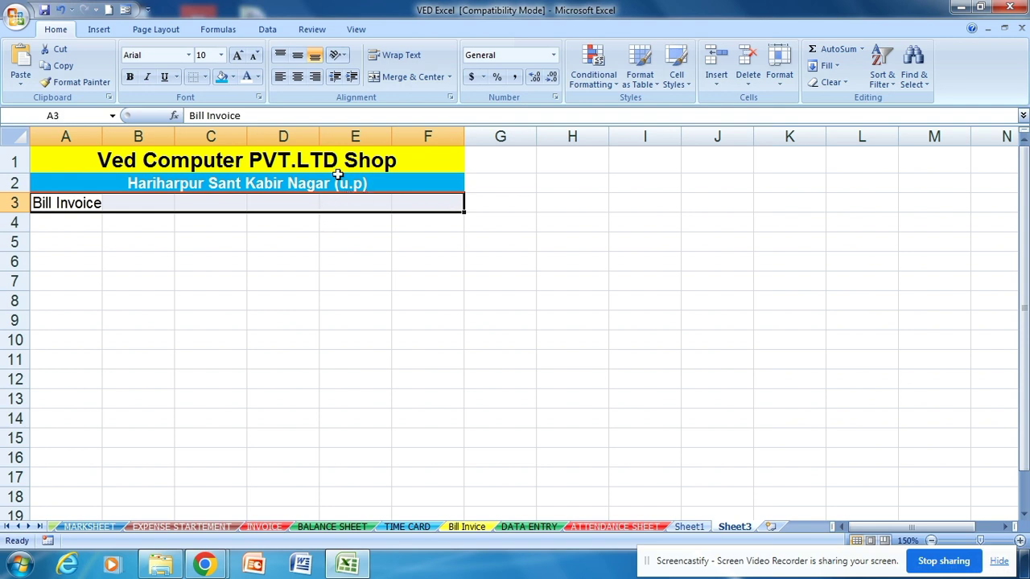
pyautogui.click(402, 78)
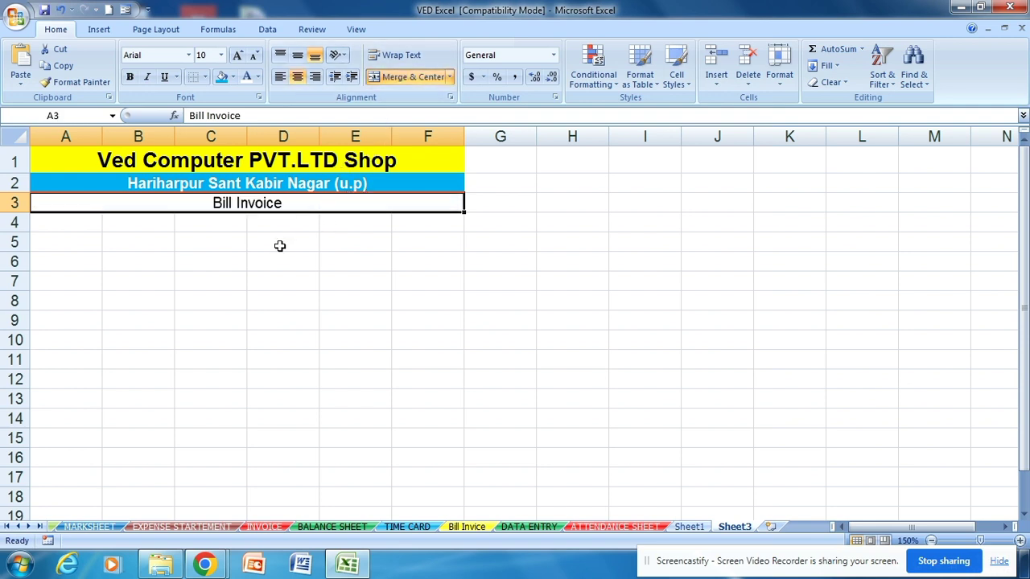
# Format the Bill Invoice heading with the standard blue fill and bold black text.
pyautogui.click(233, 77)
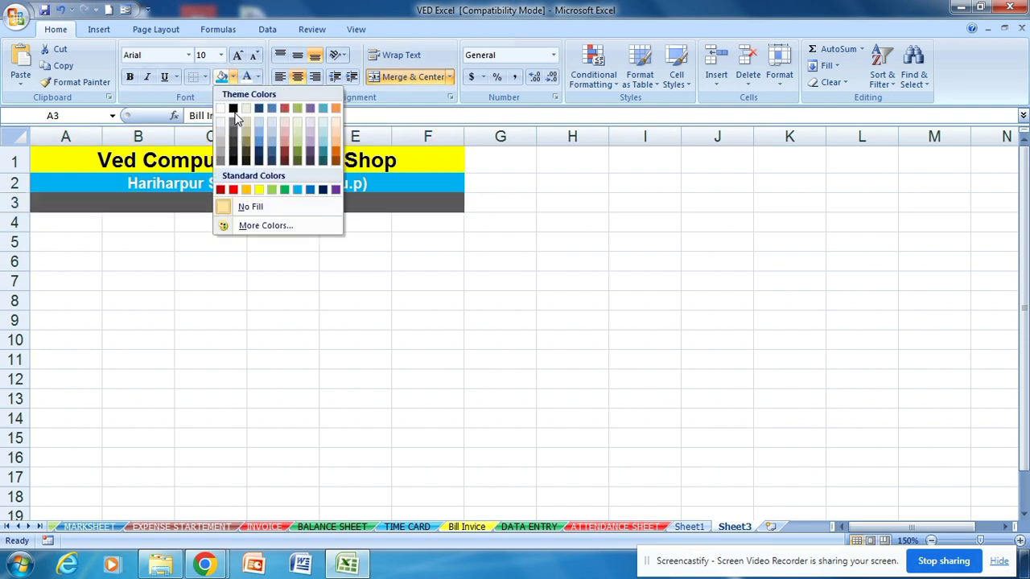
pyautogui.click(311, 192)
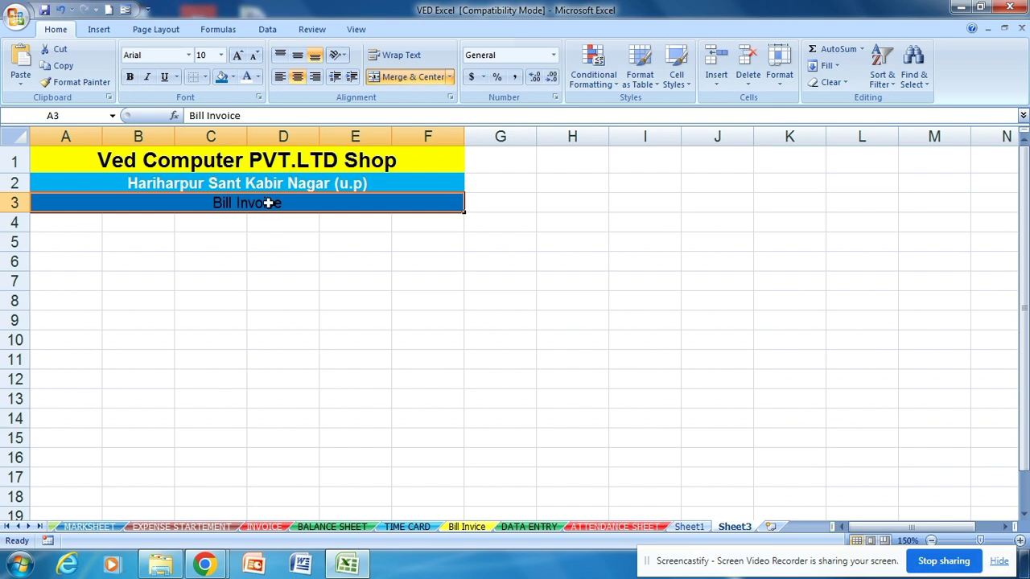
pyautogui.click(131, 77)
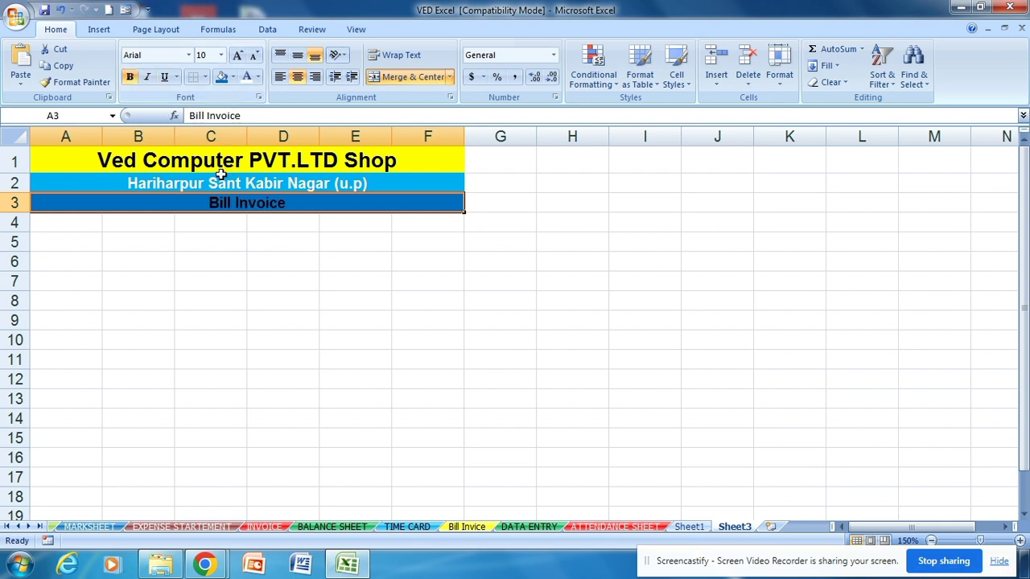
pyautogui.click(257, 78)
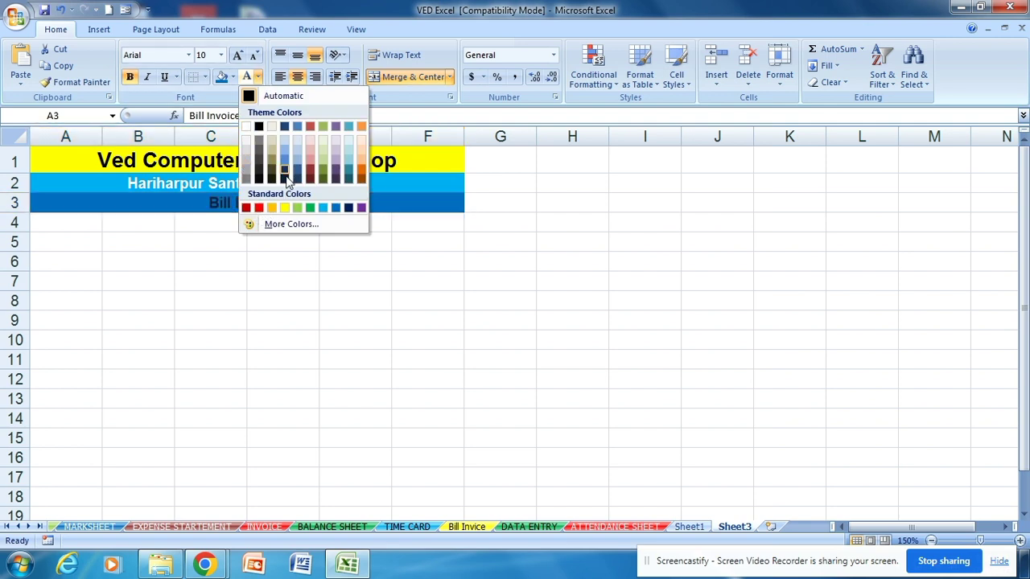
pyautogui.click(259, 129)
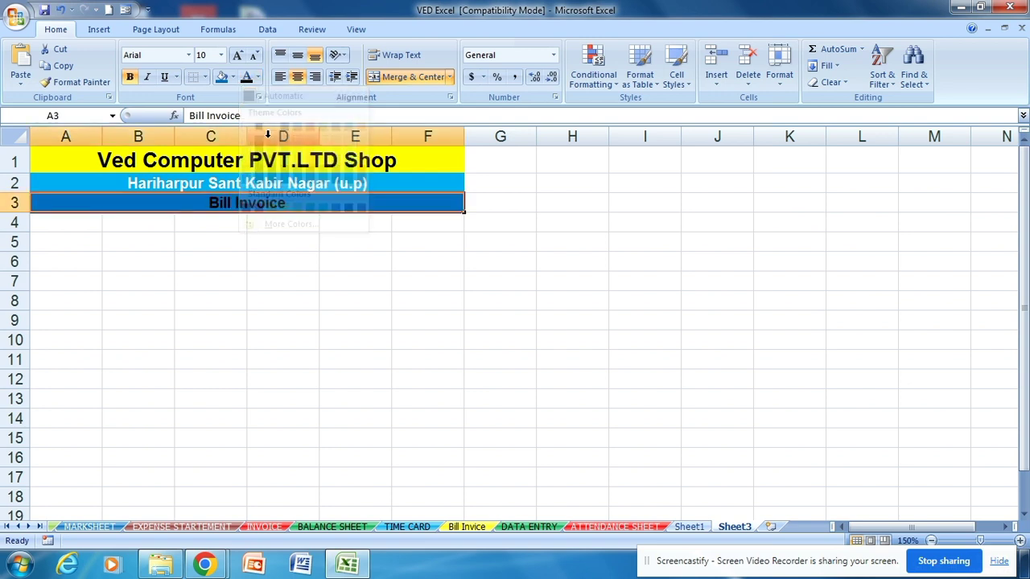
pyautogui.click(312, 305)
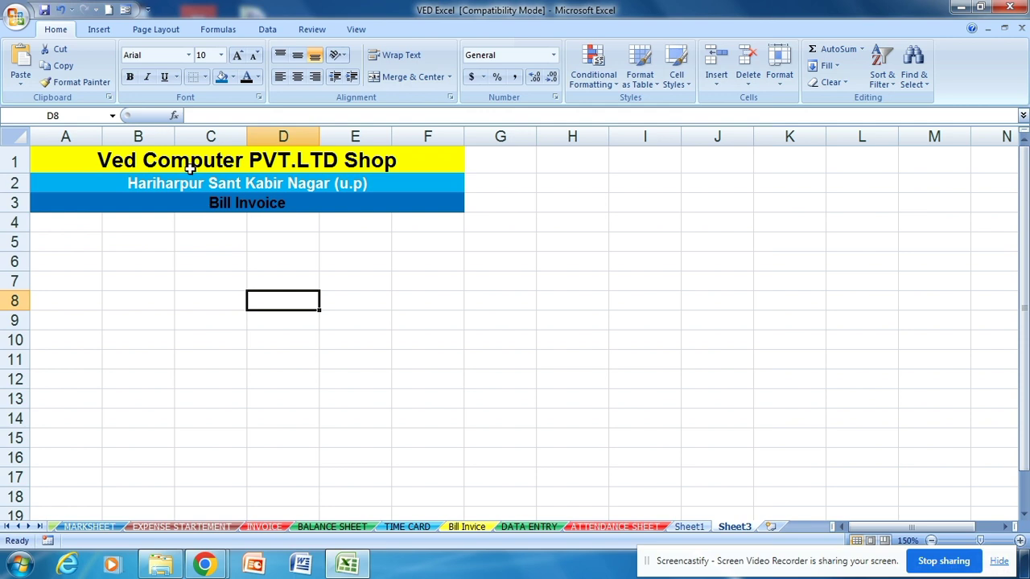
# Enter the column header "S.N" in cell A4 and move on to cell B4.
pyautogui.click(91, 223)
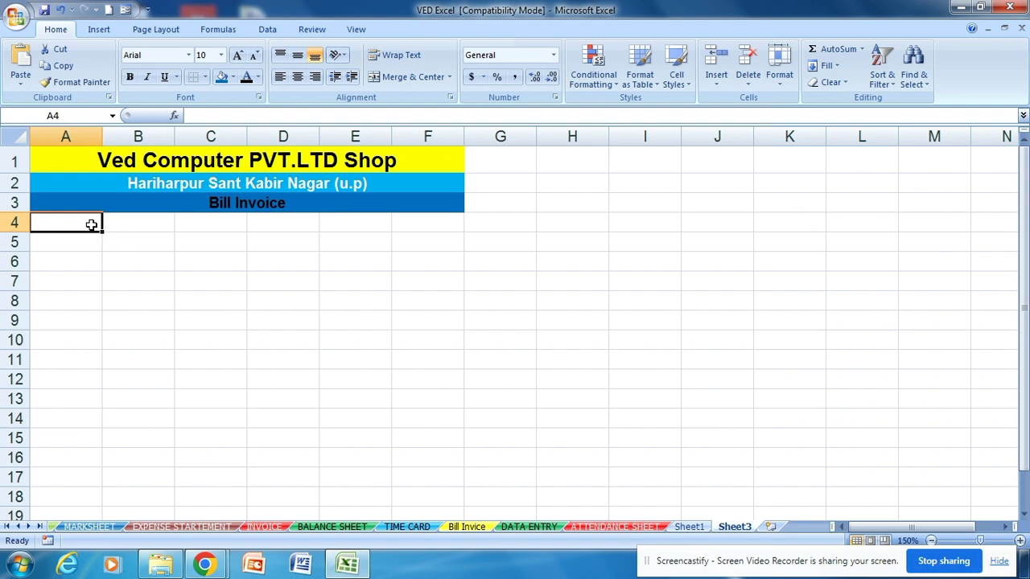
pyautogui.write('S')
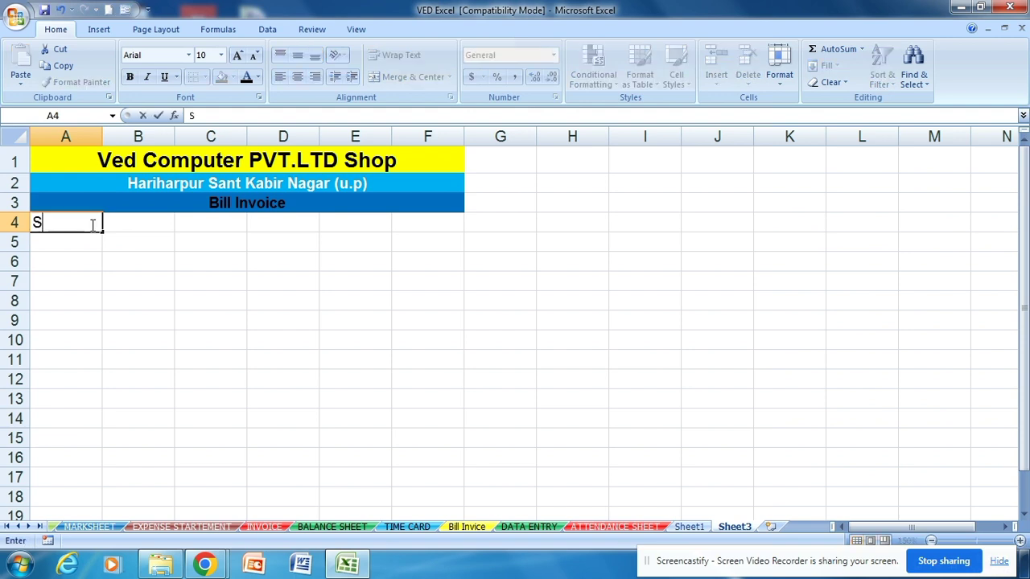
pyautogui.write('.n')
pyautogui.press('BackSpace')
pyautogui.write('N')
pyautogui.press('Tab')
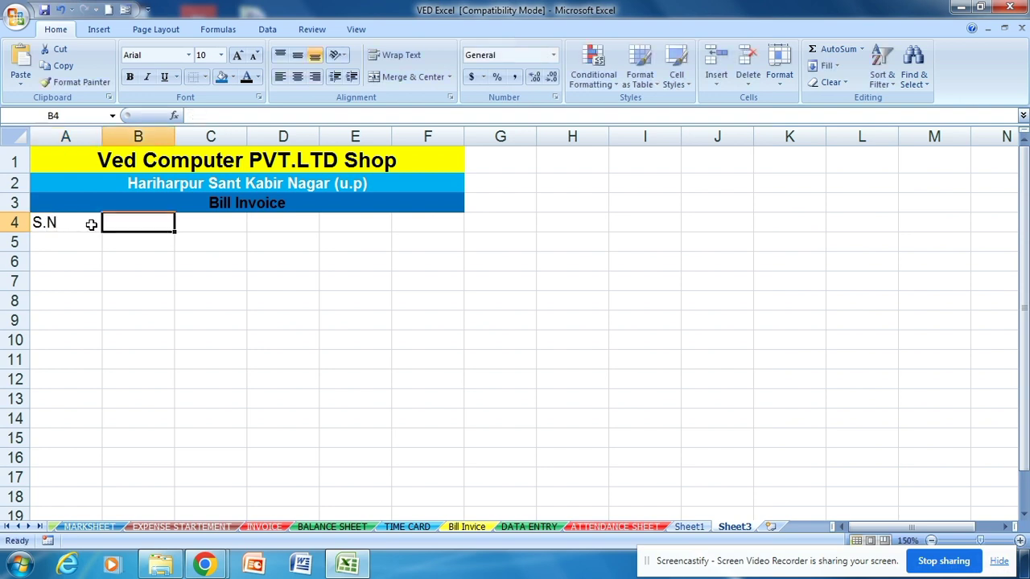
# Enter the column header "HSN Code" in cell B4.
pyautogui.write('N')
pyautogui.press('BackSpace')
pyautogui.write('h')
pyautogui.press('BackSpace')
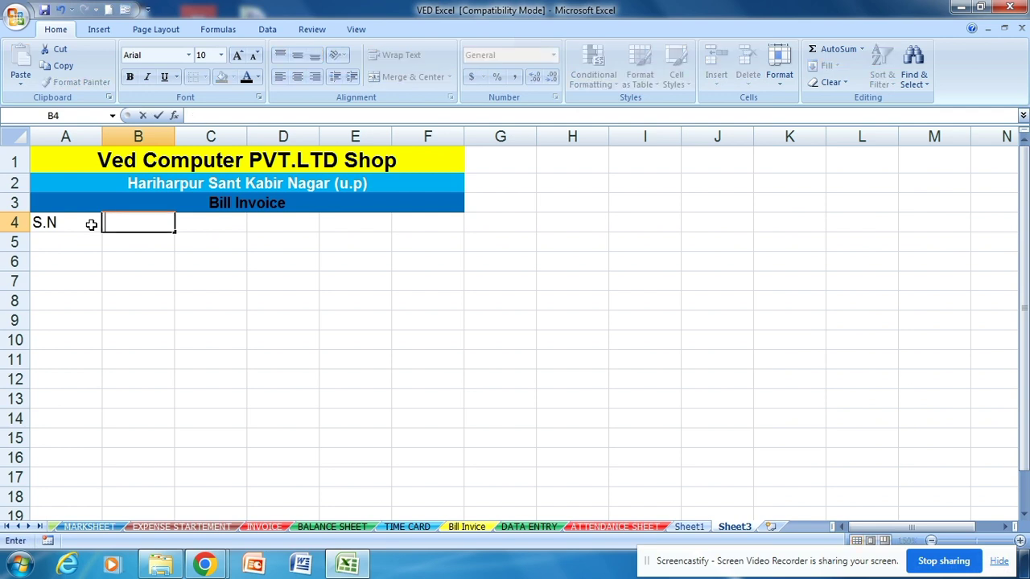
pyautogui.write('Hs')
pyautogui.press('BackSpace')
pyautogui.write('s')
pyautogui.press('BackSpace')
pyautogui.write('SN c')
pyautogui.press('BackSpace')
pyautogui.write('Code')
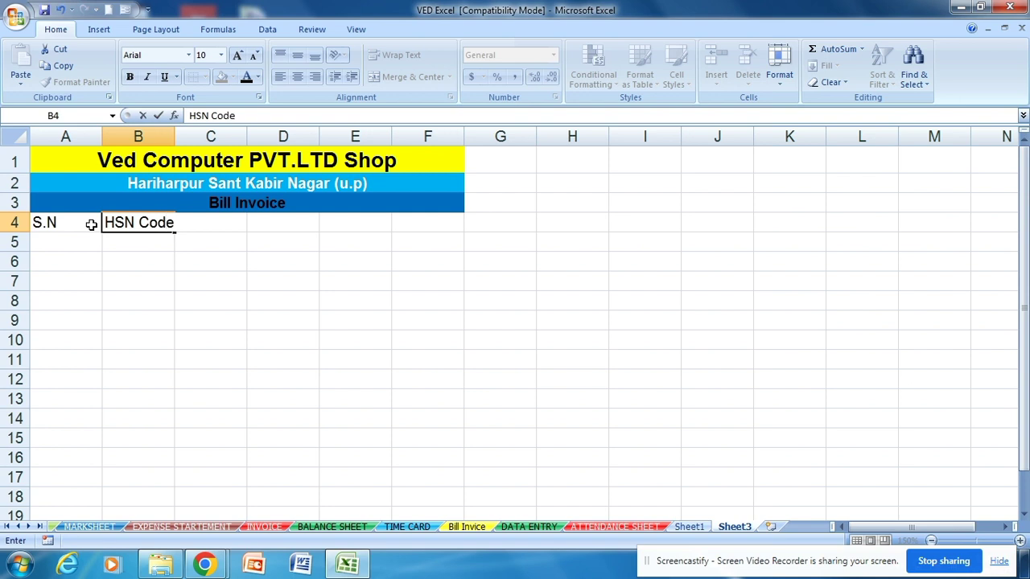
pyautogui.press('Tab')
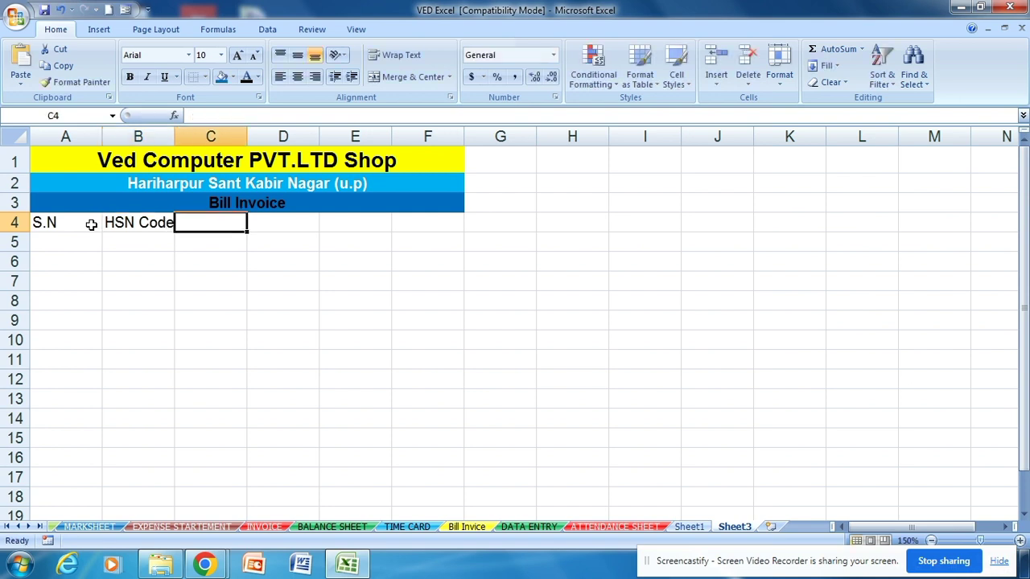
pyautogui.write('UPS')
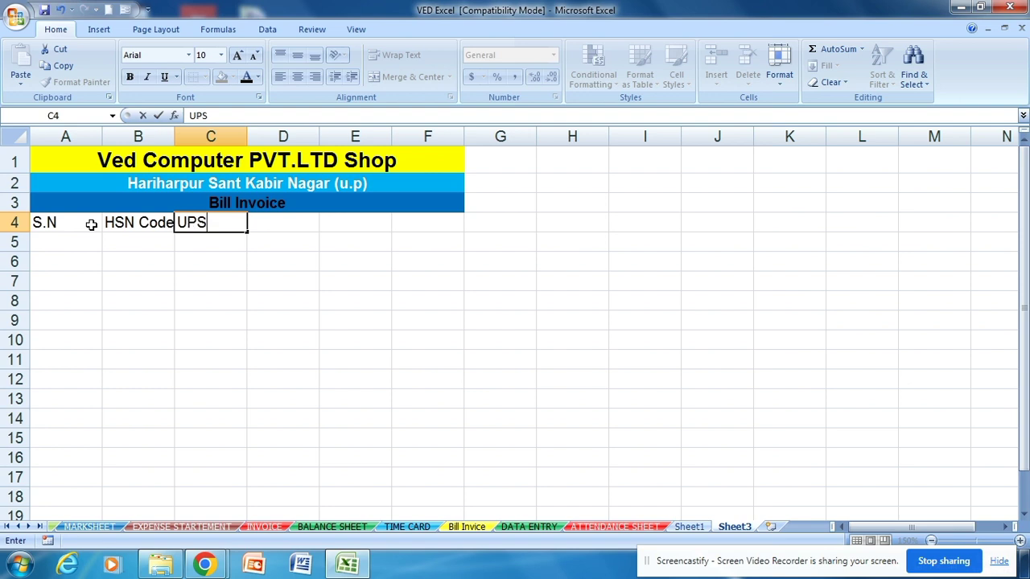
pyautogui.press('Tab')
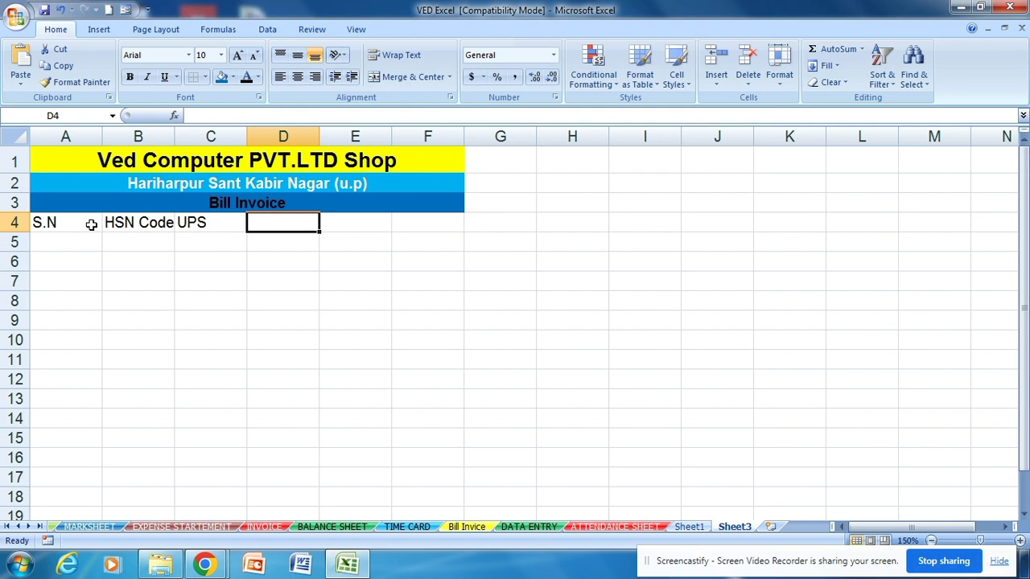
pyautogui.doubleClick(214, 223)
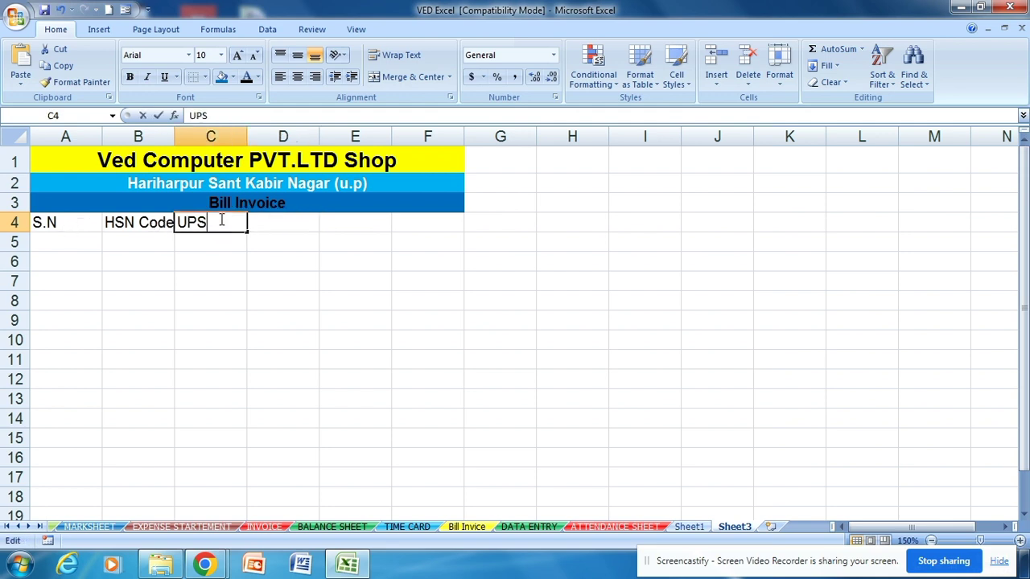
pyautogui.press('BackSpace')
pyautogui.press('BackSpace')
pyautogui.press('BackSpace')
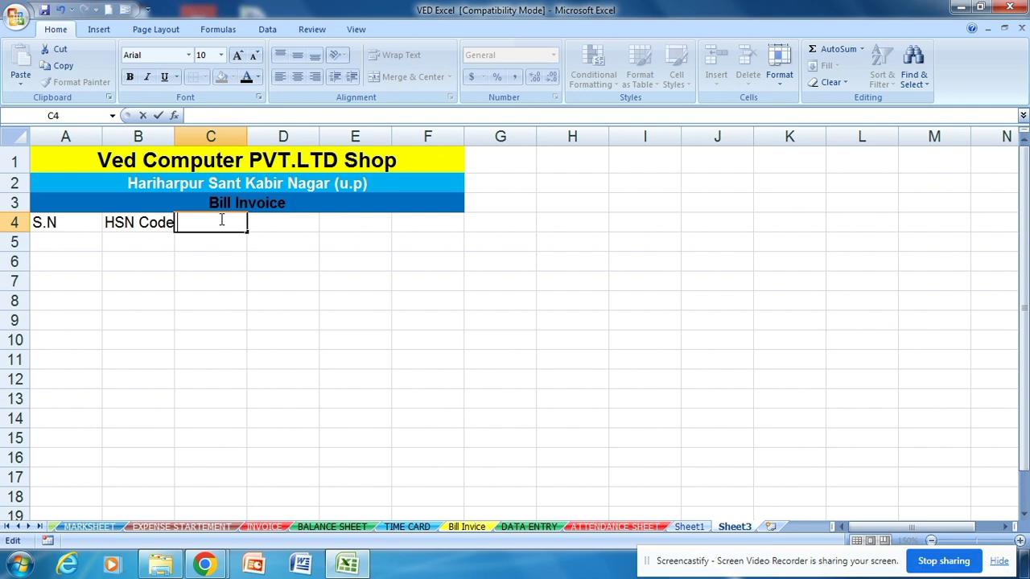
# Enter the column headers "Name Of Item" in cell C4 and "Quantity" in cell D4.
pyautogui.write('Name Of ')
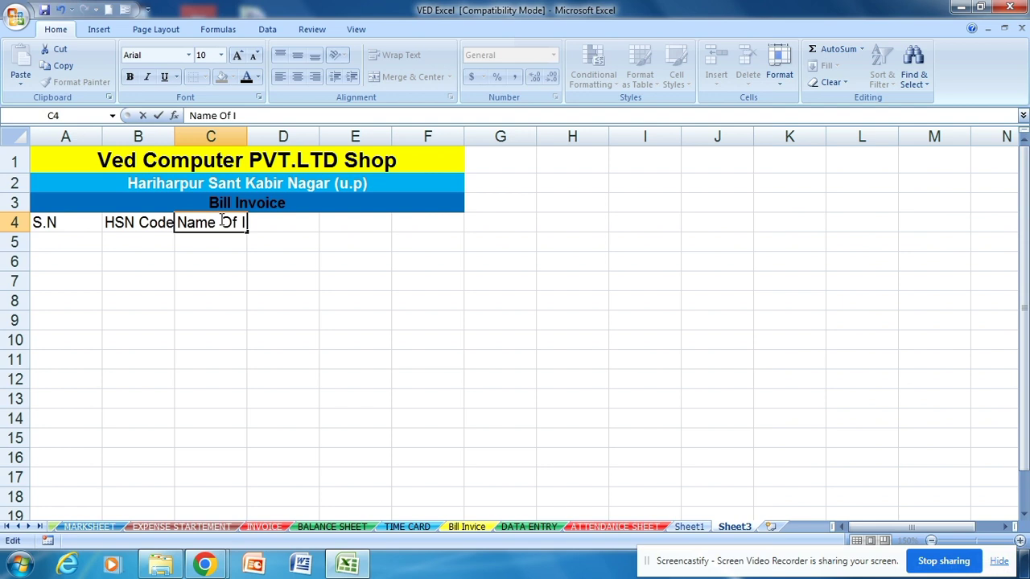
pyautogui.write('Item')
pyautogui.press('Tab')
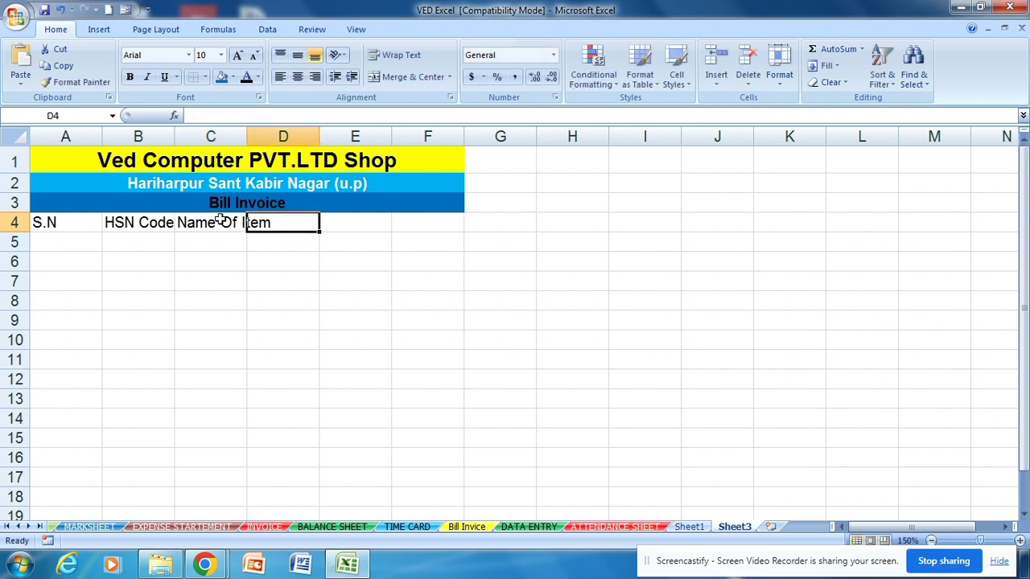
pyautogui.write('Q')
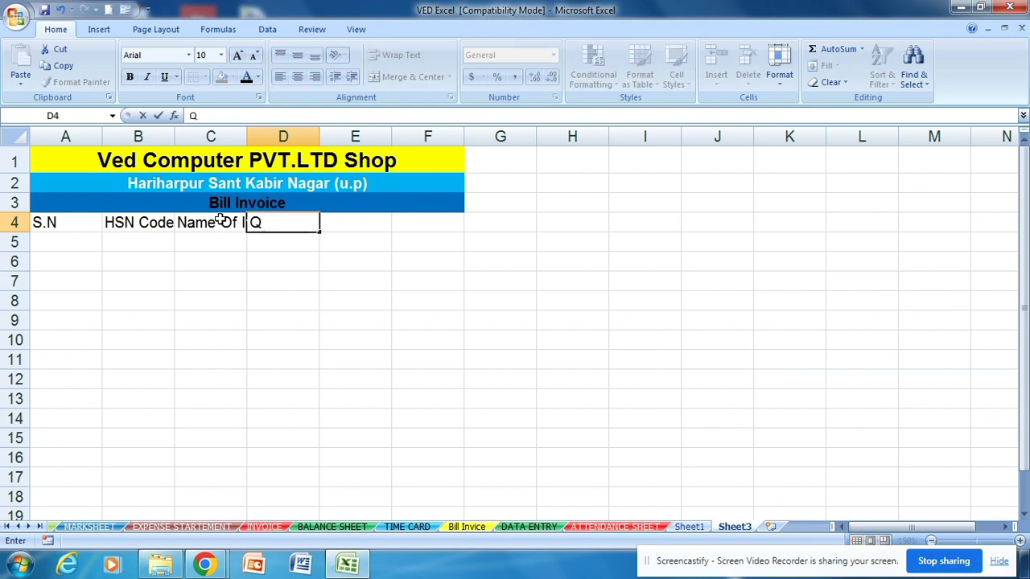
pyautogui.write('uantity')
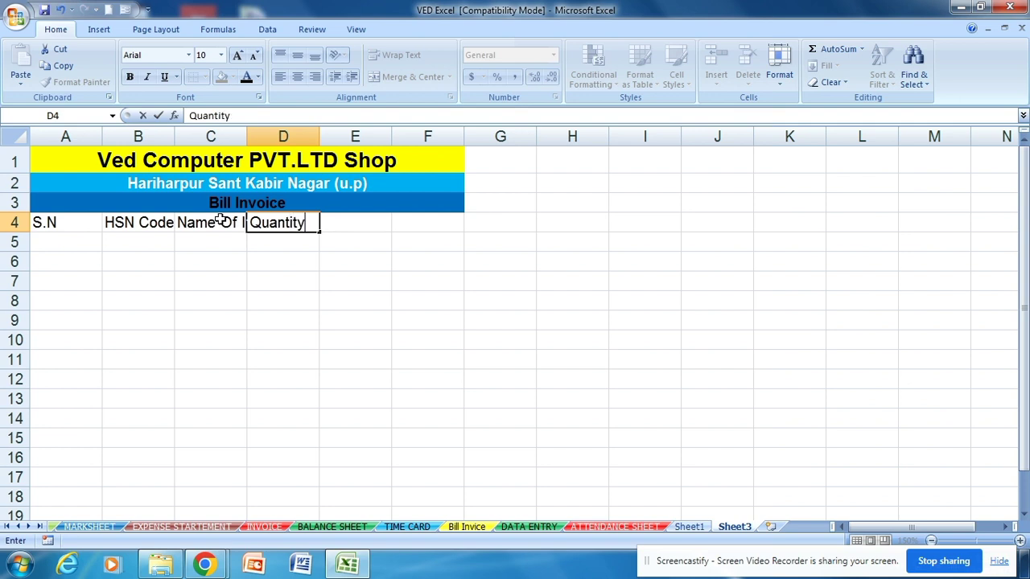
pyautogui.press('Tab')
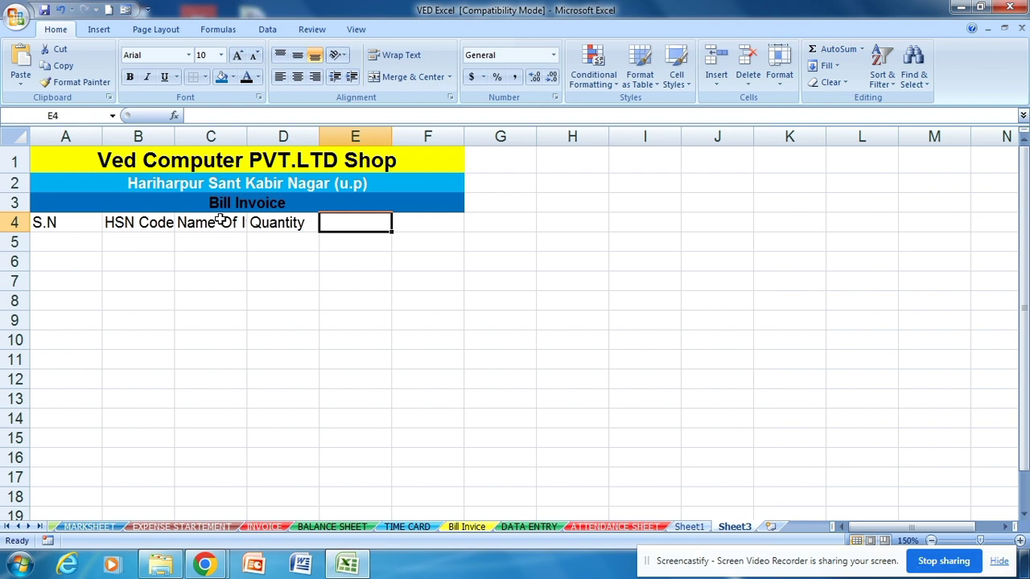
# Enter the column headers "Rate" in cell E4 and "Amount" in cell F4.
pyautogui.write('Rate')
pyautogui.press('Tab')
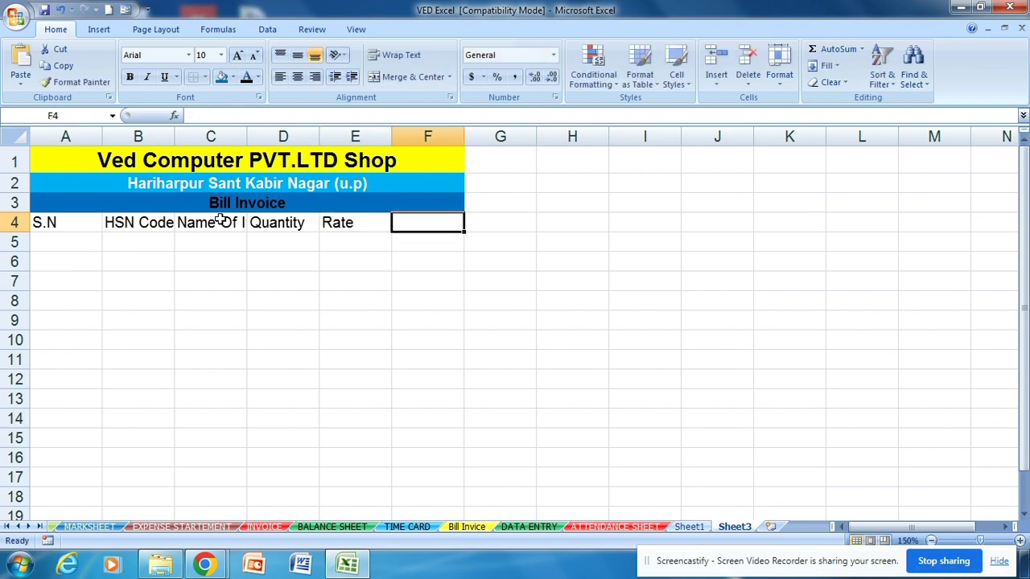
pyautogui.write('A')
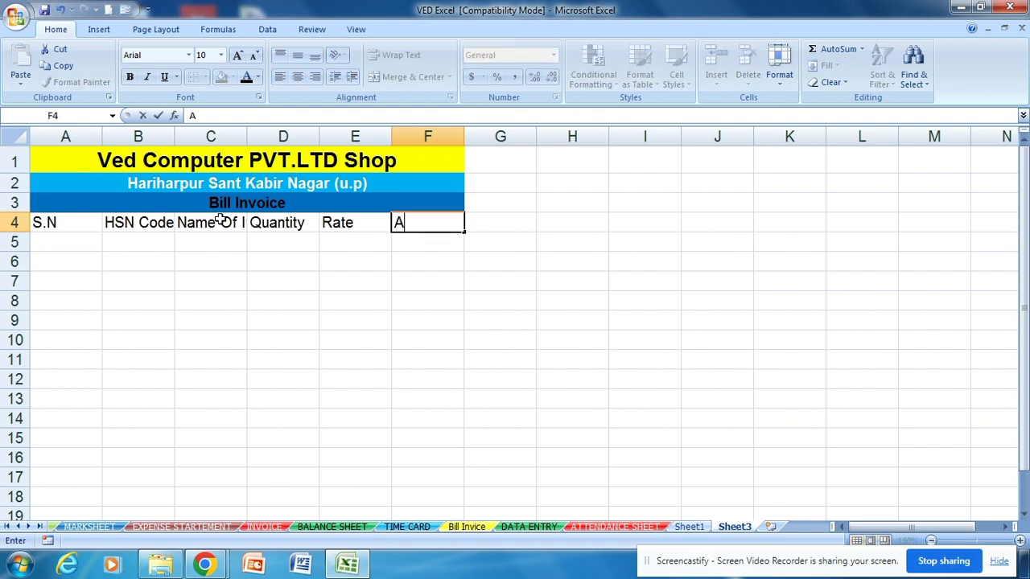
pyautogui.write('mount')
pyautogui.click(209, 262)
# Make the header row A4:F4 bold and autofit the widths of columns B, C and D.
pyautogui.moveTo(57, 223); pyautogui.dragTo(399, 219)
pyautogui.click(132, 76)
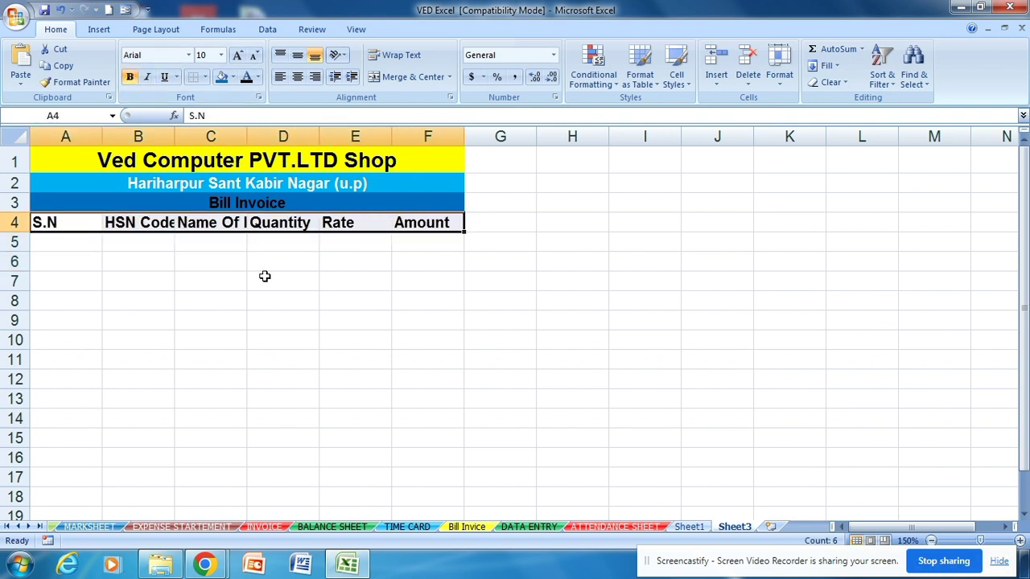
pyautogui.doubleClick(247, 137)
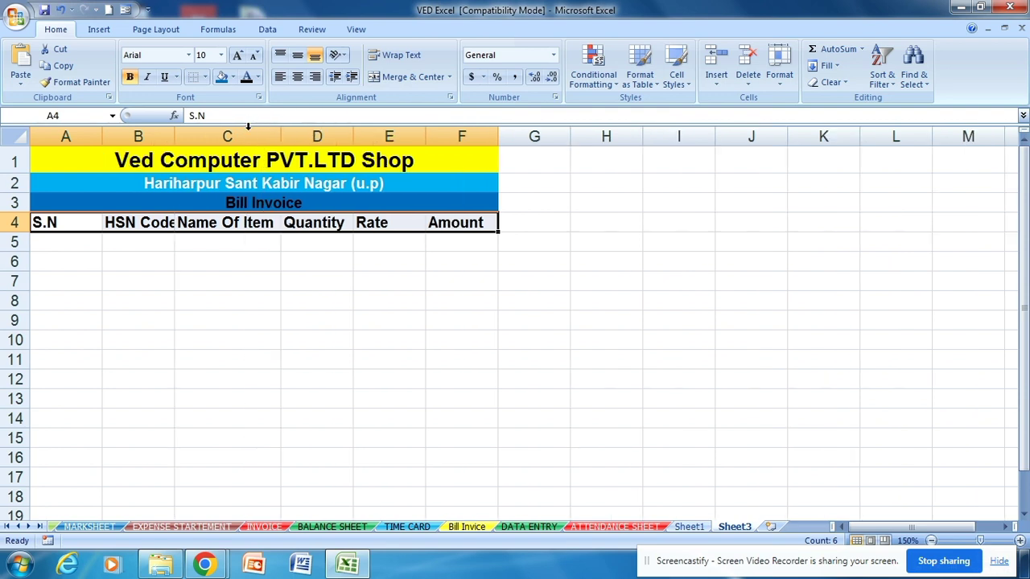
pyautogui.doubleClick(174, 137)
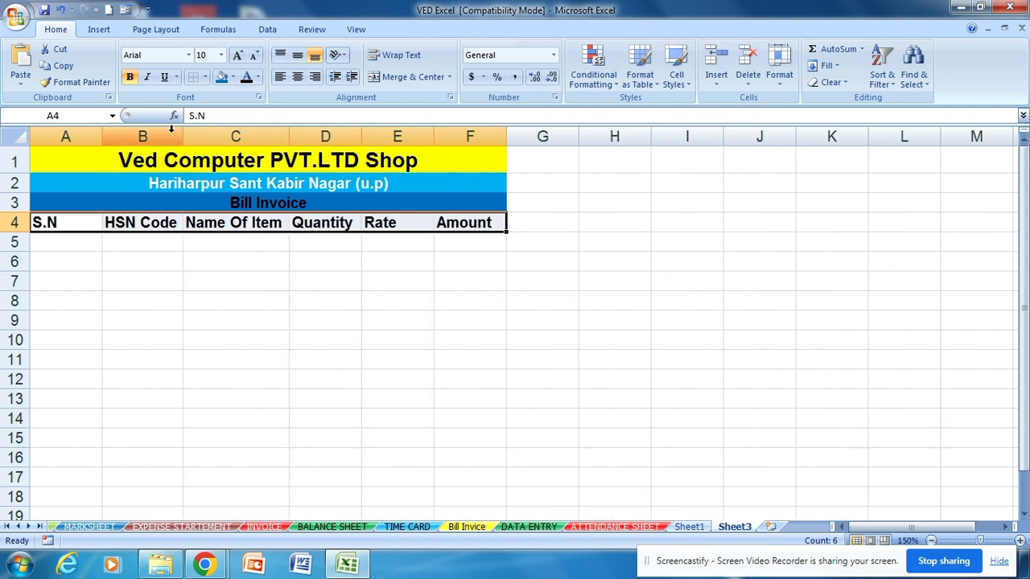
pyautogui.doubleClick(362, 137)
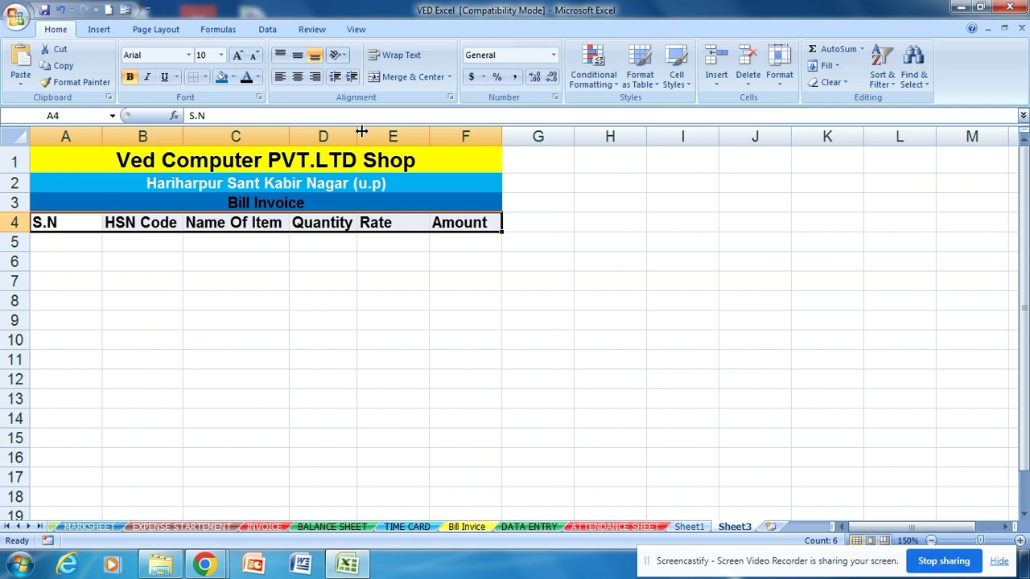
pyautogui.click(375, 293)
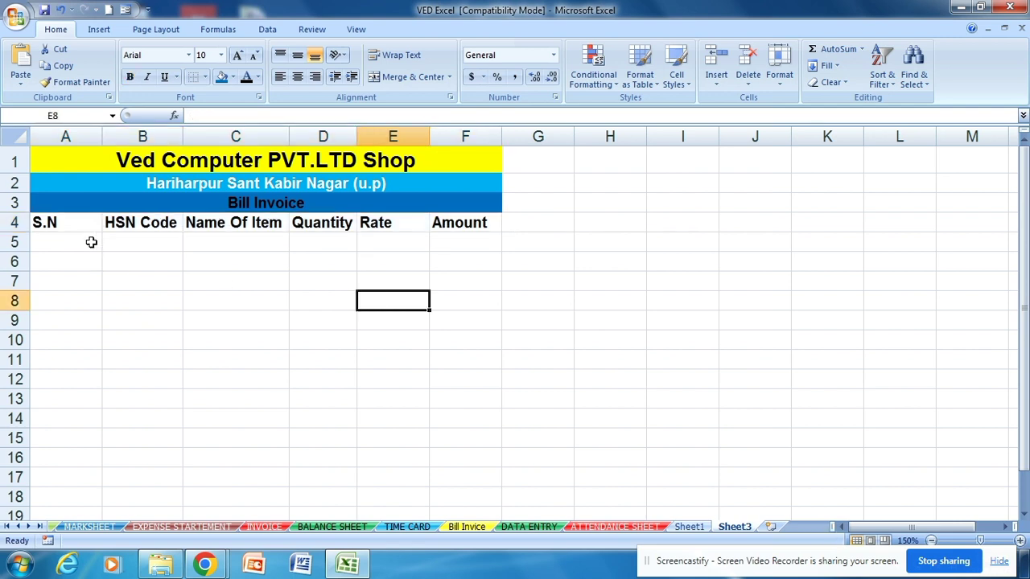
# Enter 1 and 2 in cells A5 and A6 and fill the serial numbers down to 10 in A14.
pyautogui.click(92, 242)
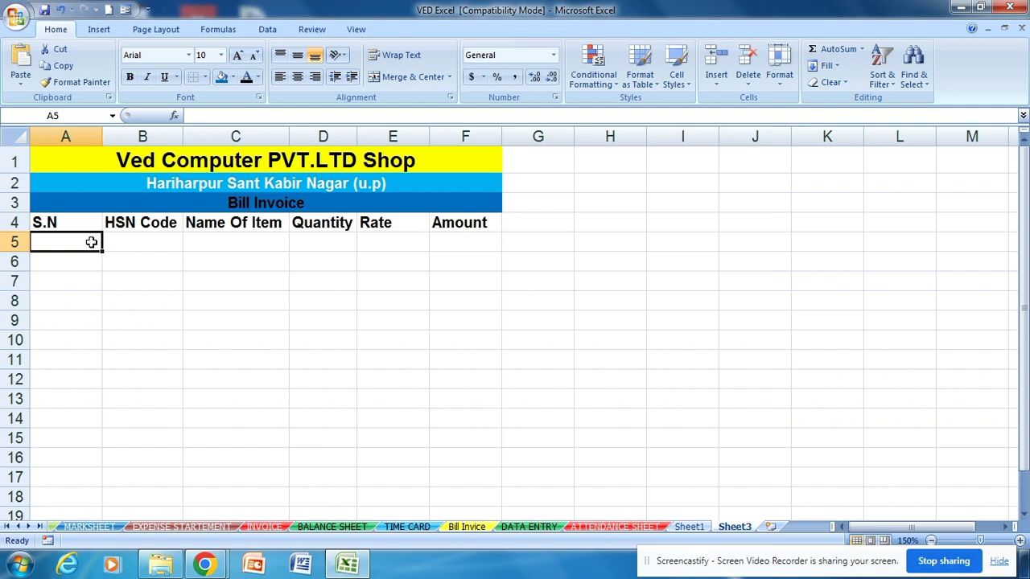
pyautogui.write('1')
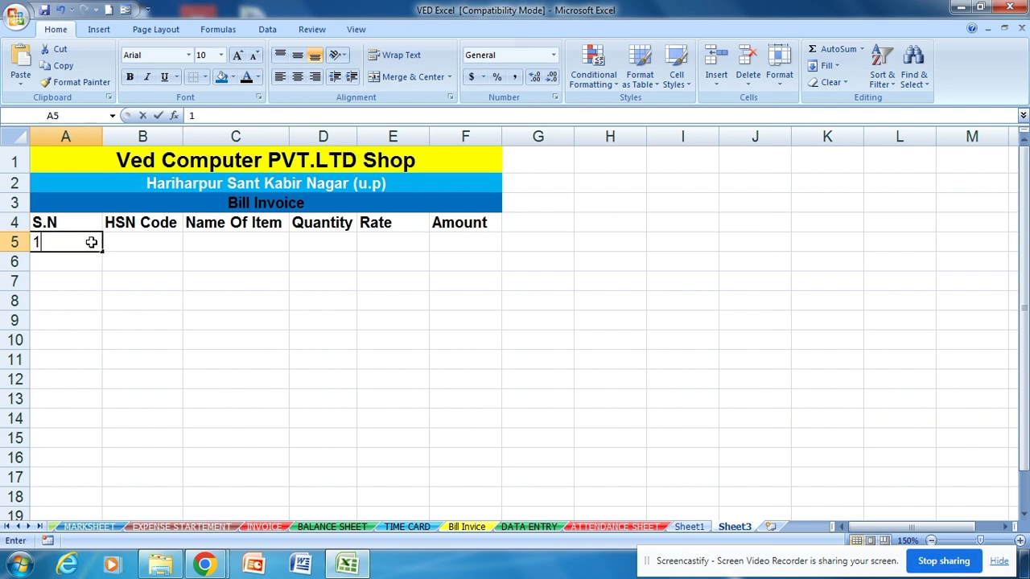
pyautogui.press('Return')
pyautogui.write('2')
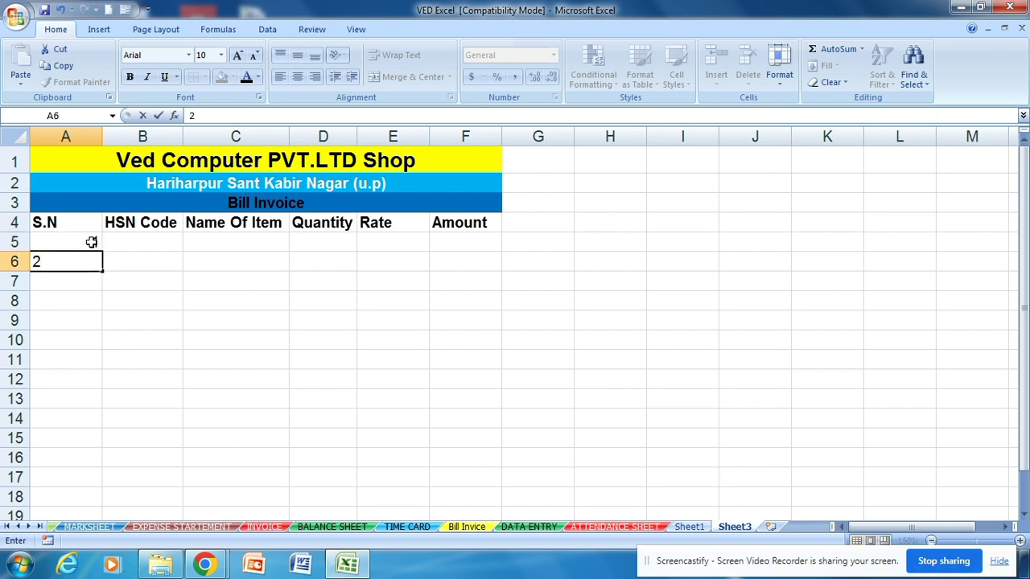
pyautogui.click(135, 262)
pyautogui.moveTo(81, 224); pyautogui.dragTo(102, 344)
pyautogui.click(92, 239)
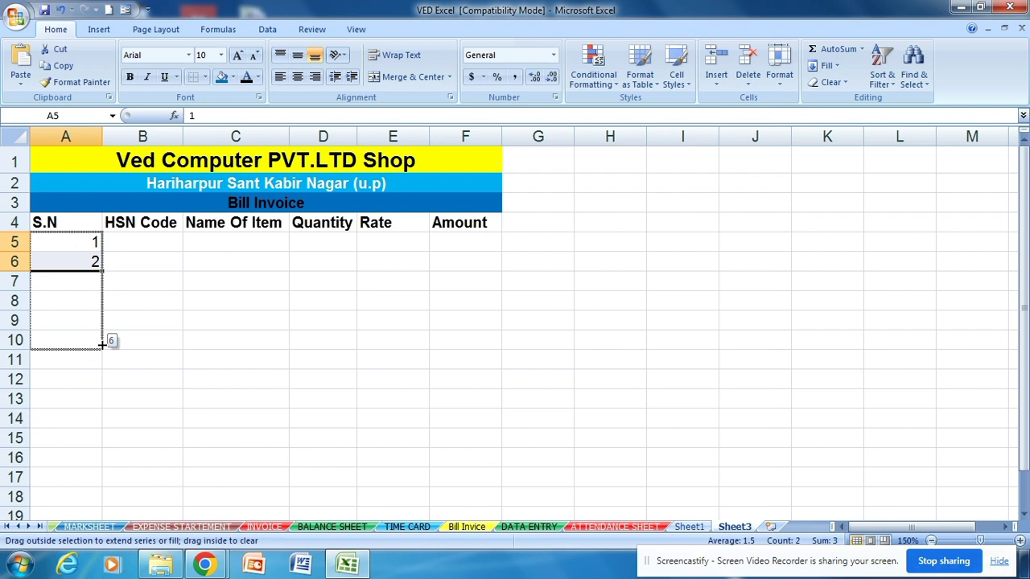
pyautogui.moveTo(101, 344); pyautogui.dragTo(101, 426)
pyautogui.click(170, 382)
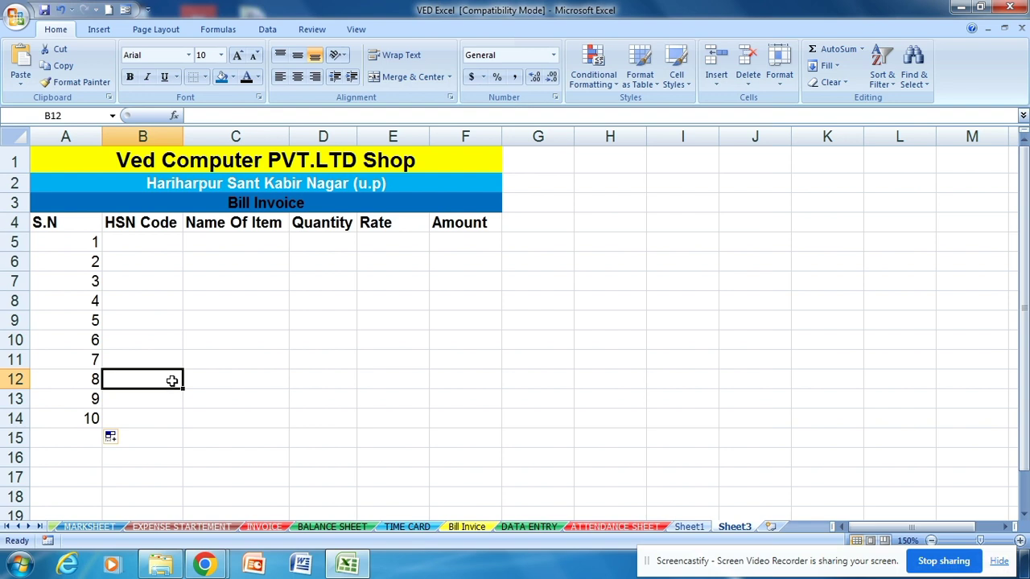
# Enter the HSN codes 20121 and 20122 in cells B5 and B6 and fill the series down to B14.
pyautogui.click(143, 235)
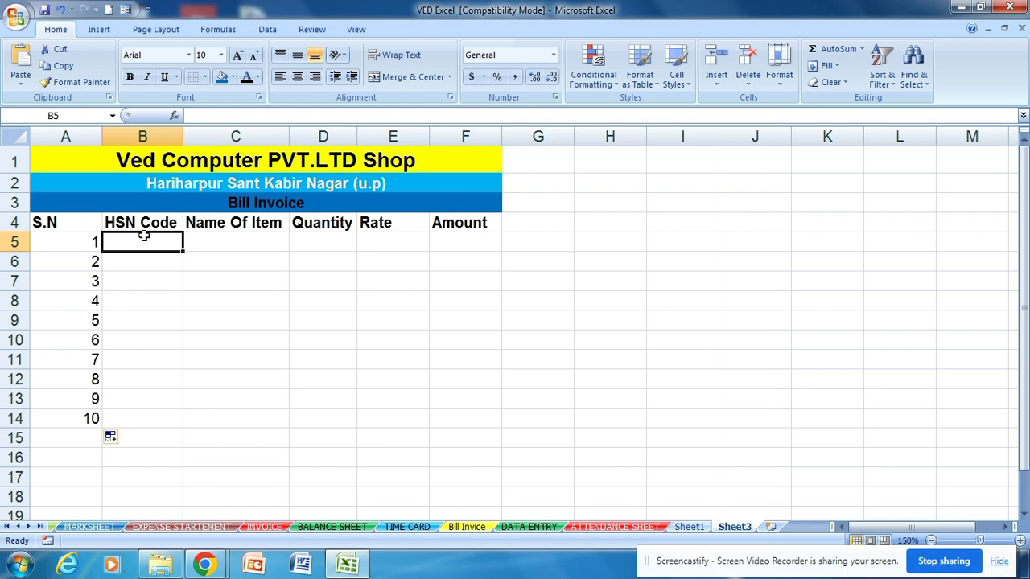
pyautogui.write('20')
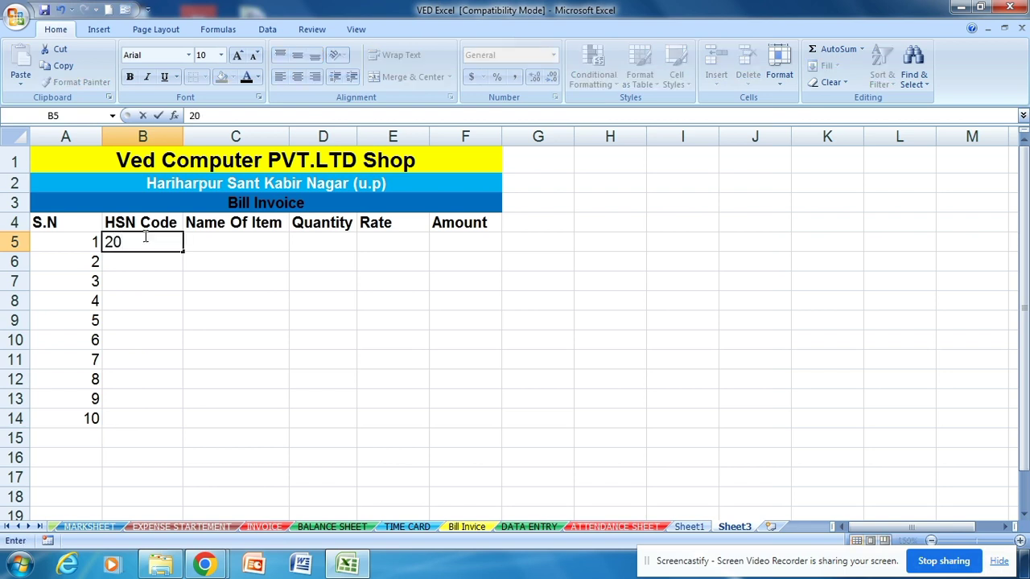
pyautogui.write('121')
pyautogui.press('Return')
pyautogui.write('201')
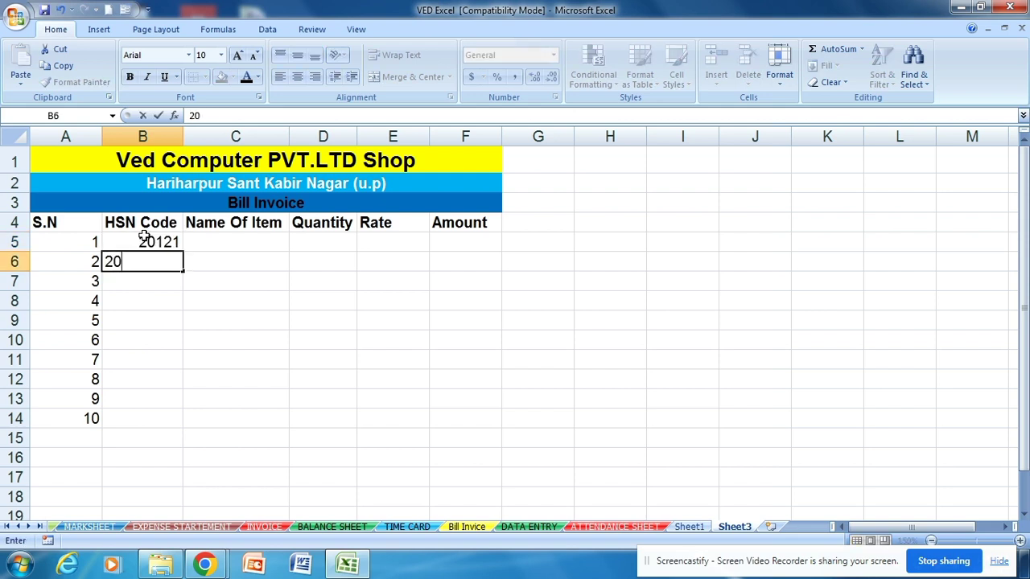
pyautogui.write('22')
pyautogui.click(185, 278)
pyautogui.moveTo(163, 234); pyautogui.dragTo(182, 426)
pyautogui.click(216, 389)
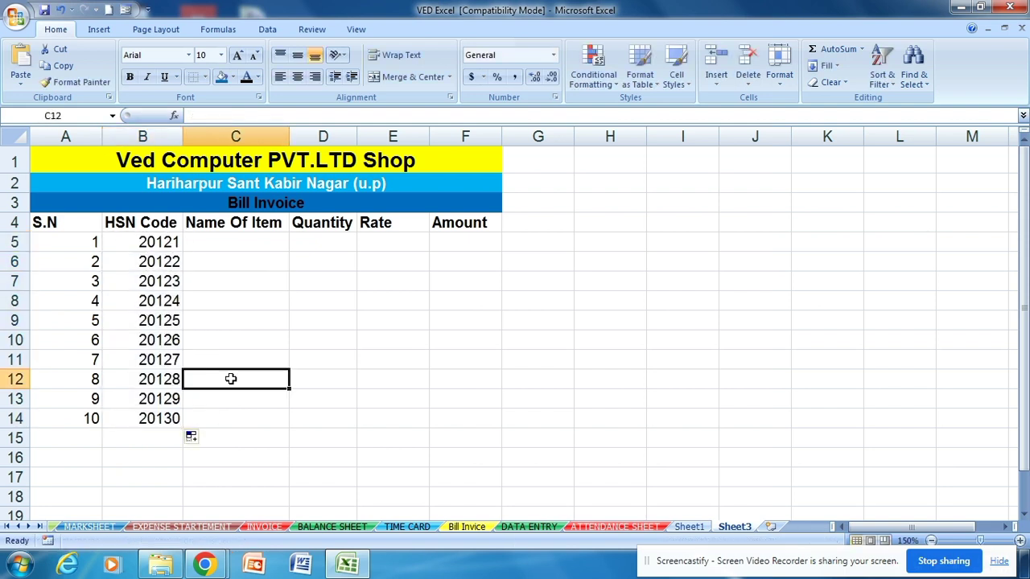
# Enter the item names UPS, Monitor and Key Board in cells C5 to C7.
pyautogui.click(217, 241)
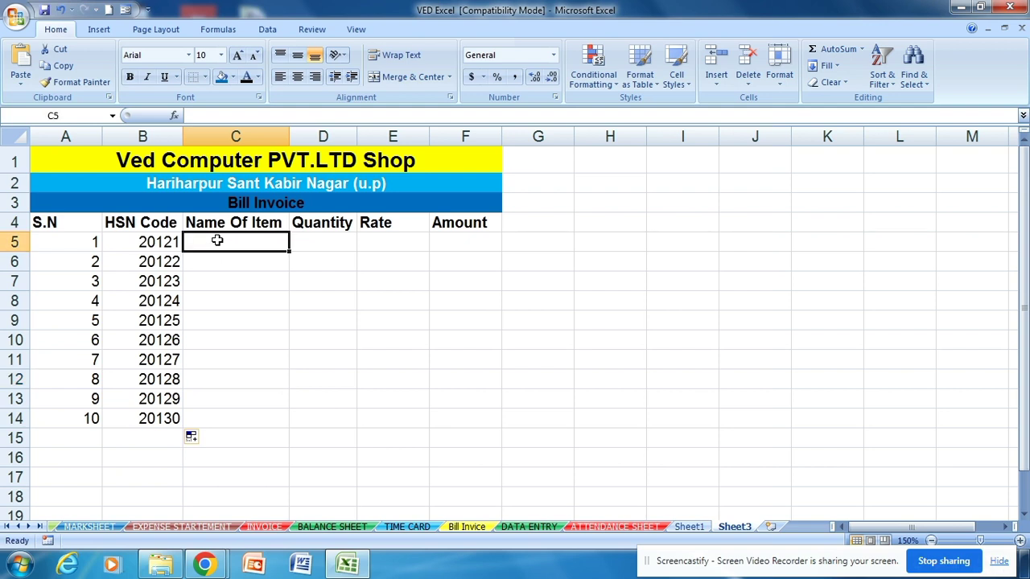
pyautogui.write('UPS')
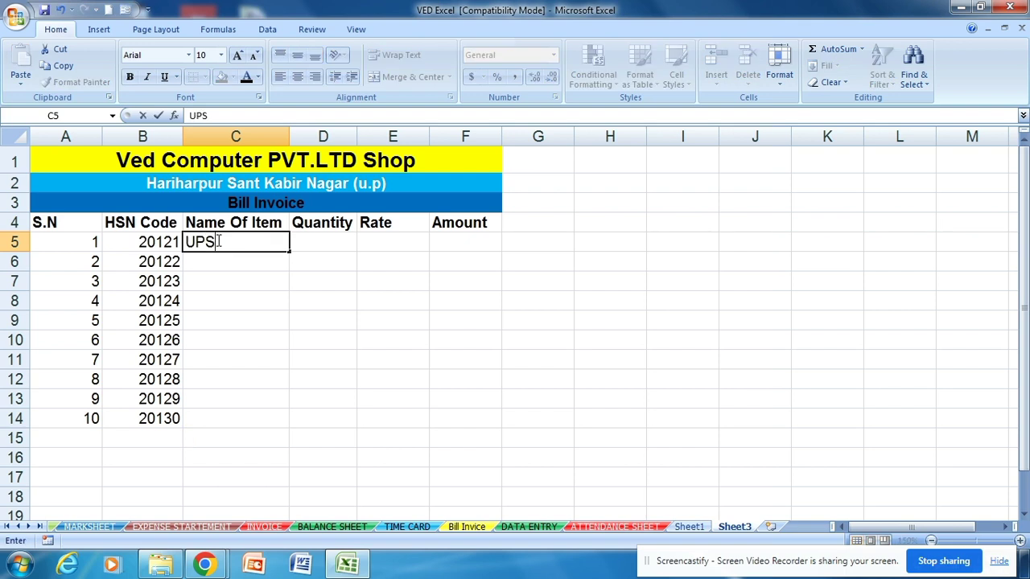
pyautogui.press('Return')
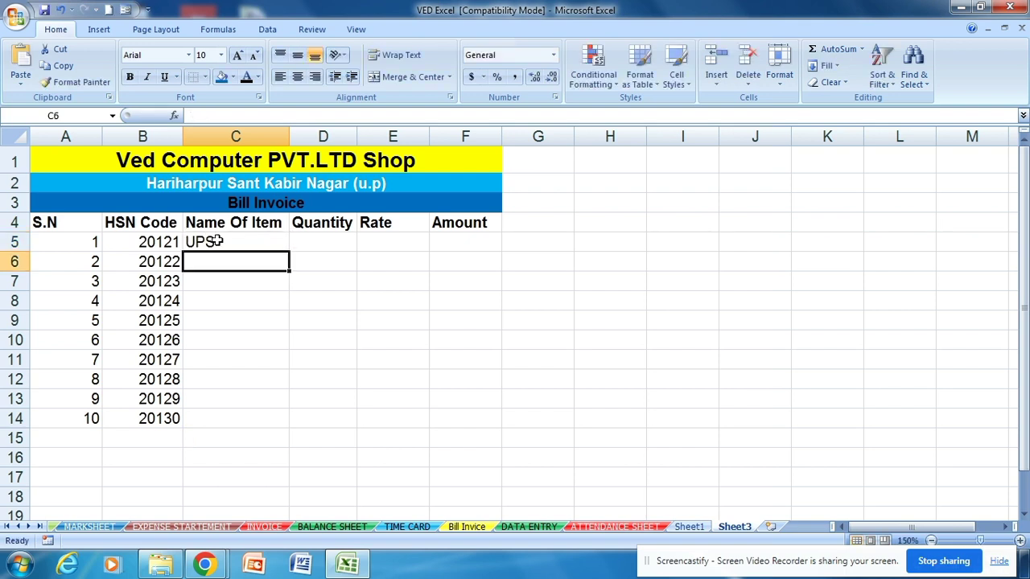
pyautogui.write('Monitor')
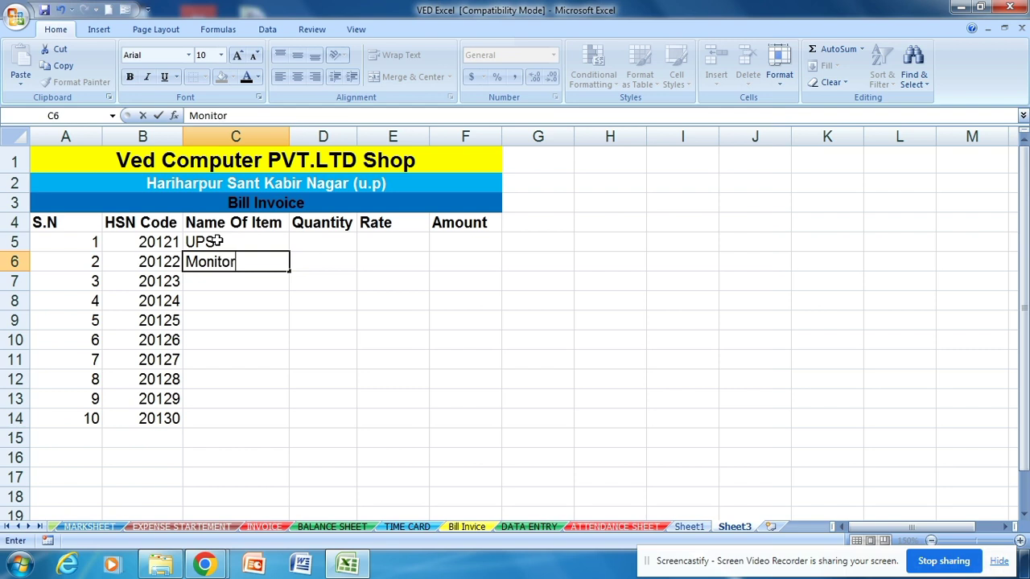
pyautogui.press('Return')
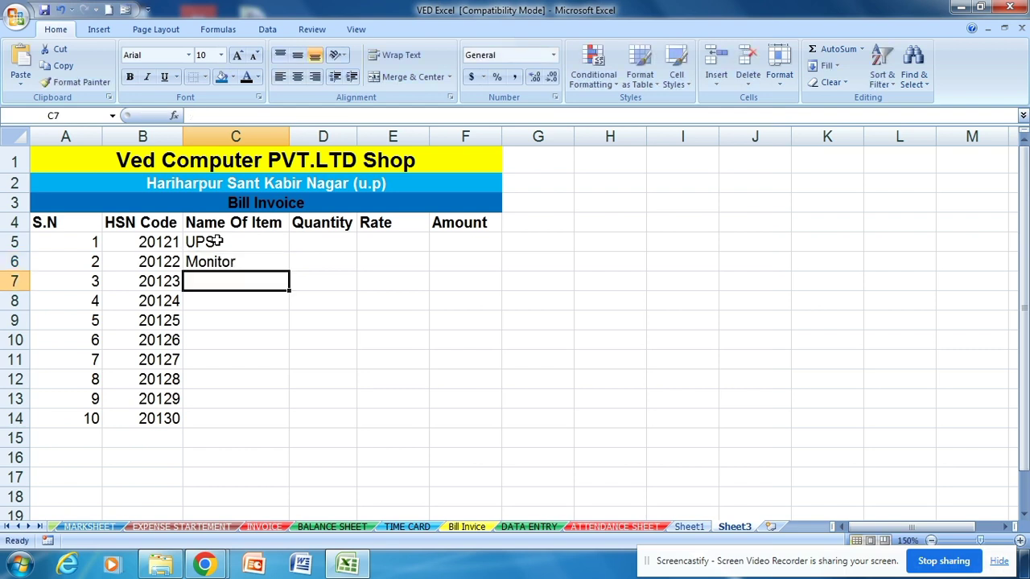
pyautogui.write('Key Board')
pyautogui.press('Return')
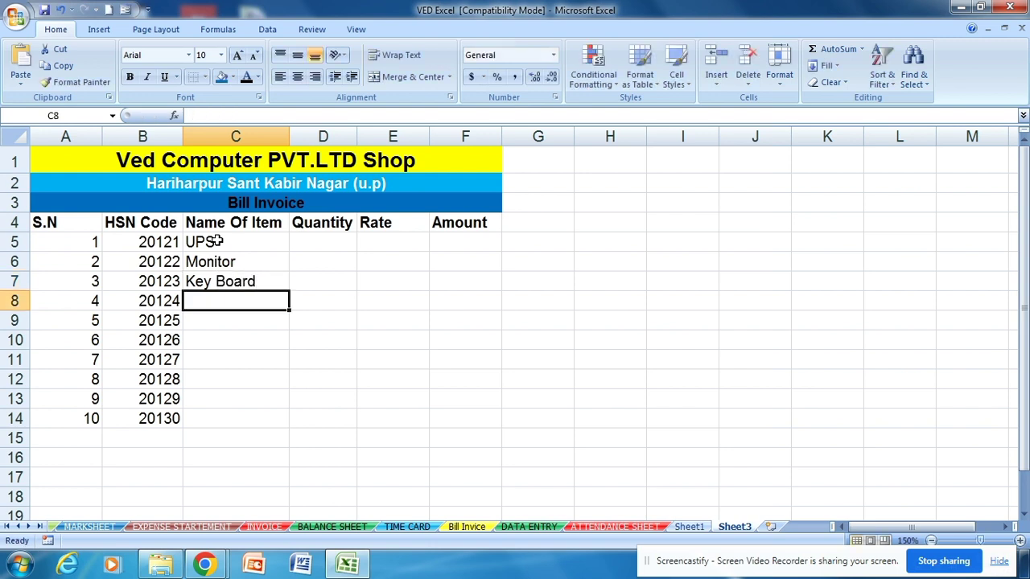
# Correct the item name in cell C7 to Keyboard.
pyautogui.doubleClick(227, 282)
pyautogui.press('BackSpace')
pyautogui.press('BackSpace')
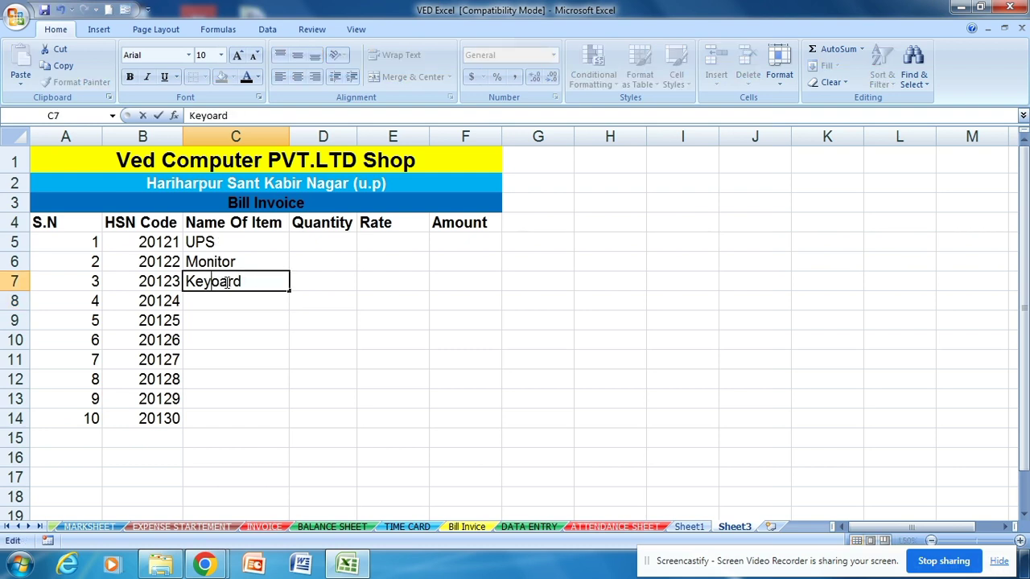
pyautogui.write('b')
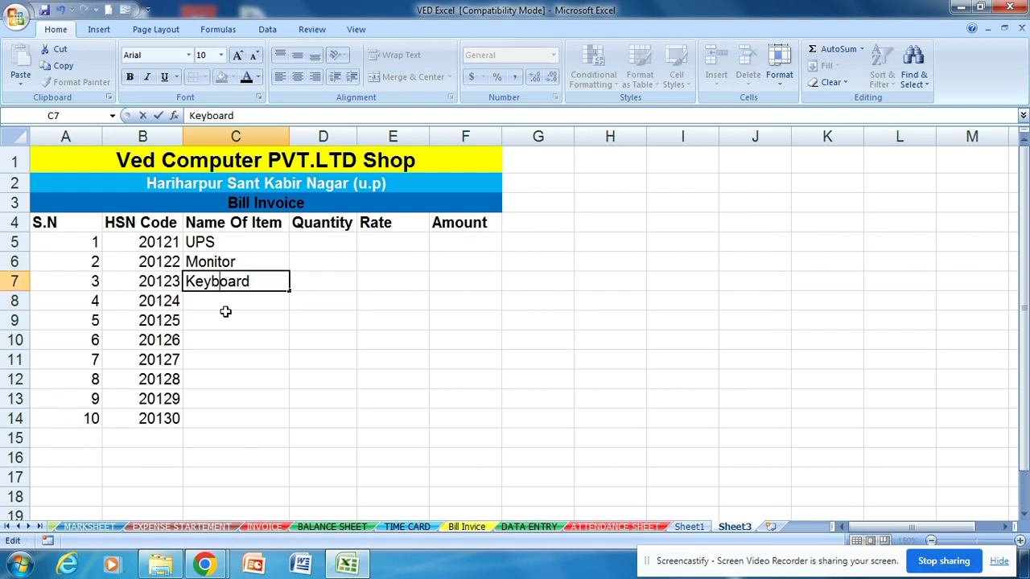
pyautogui.click(222, 300)
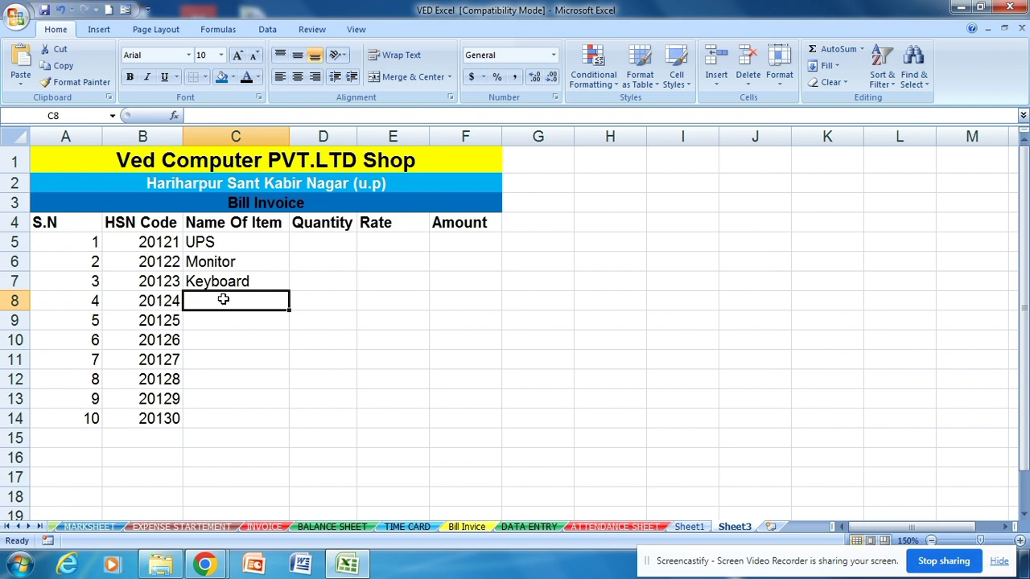
# Enter the item names Mouse, Pendrive, Hard Disk and Memory in cells C8 to C11.
pyautogui.write('Mous')
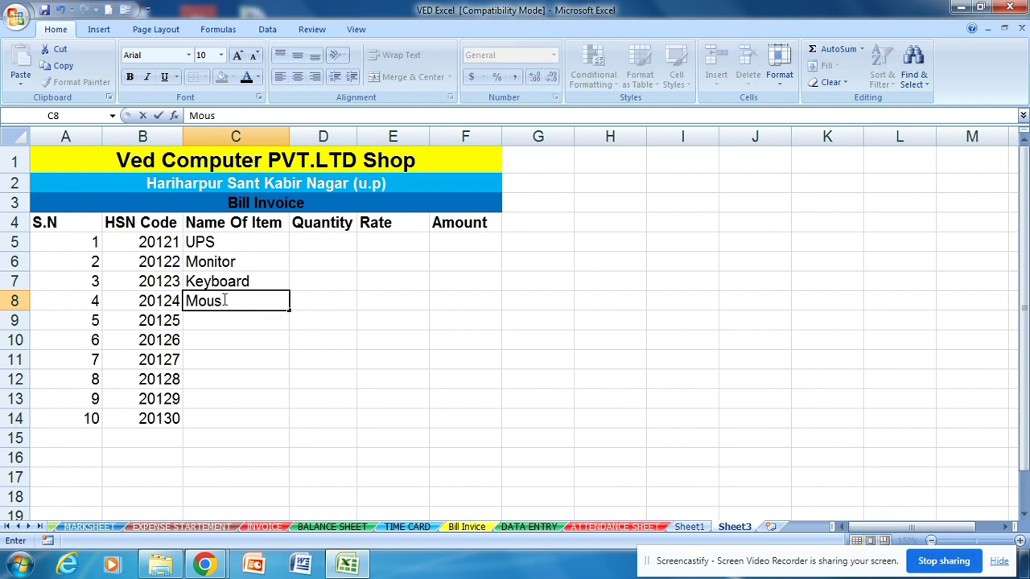
pyautogui.write('e')
pyautogui.press('Return')
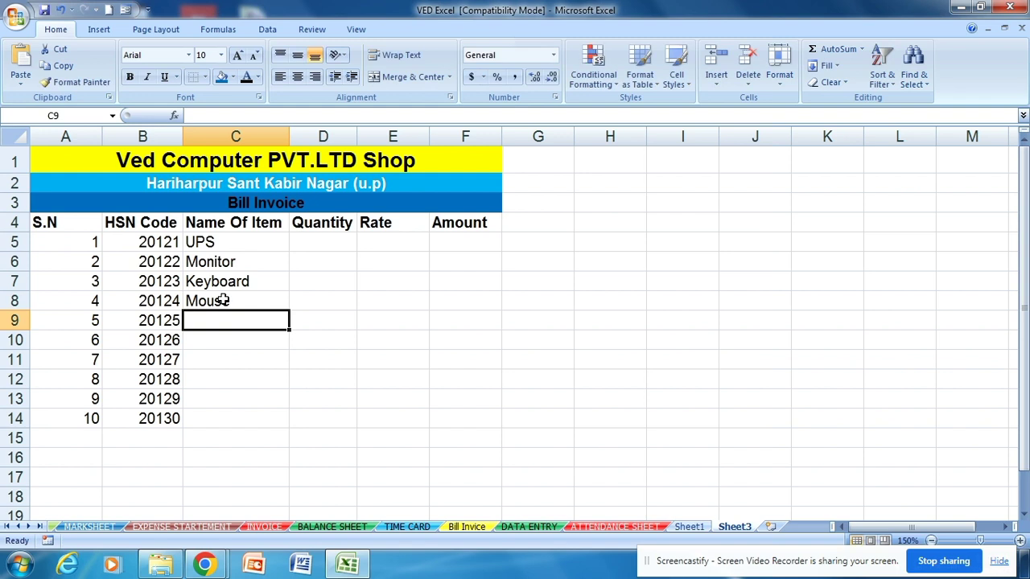
pyautogui.write('P')
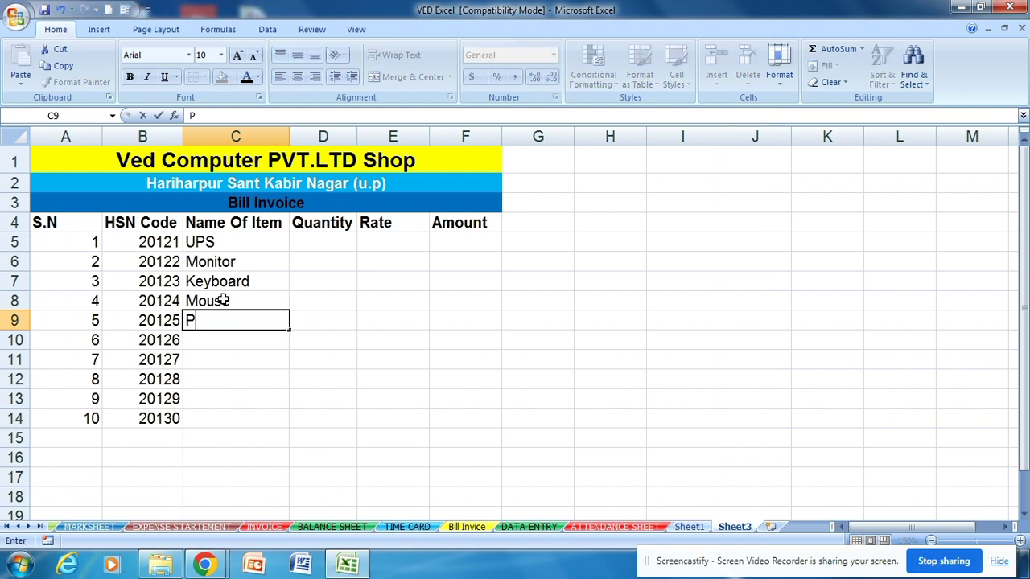
pyautogui.write('endrive')
pyautogui.press('Return')
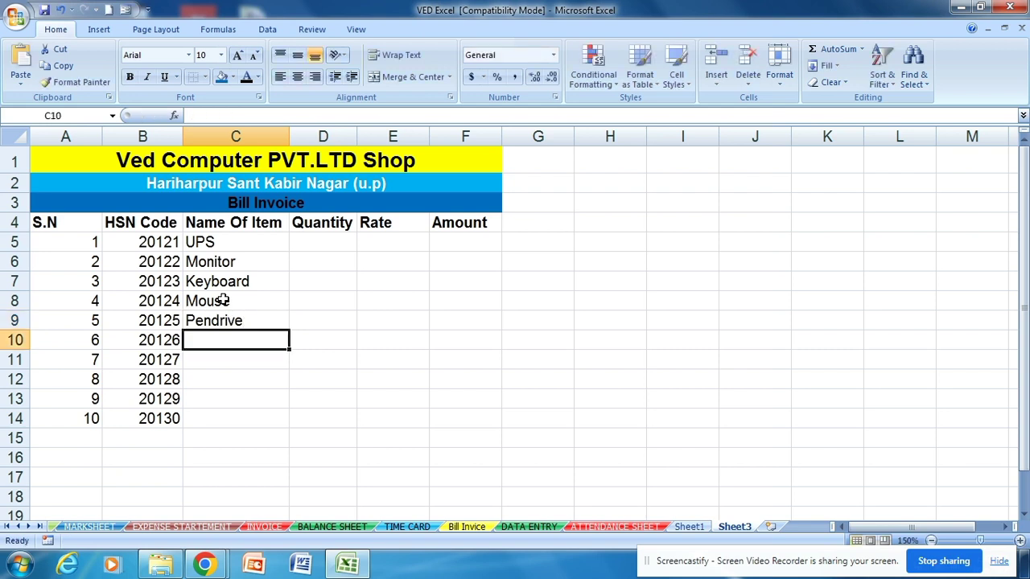
pyautogui.write('Ha')
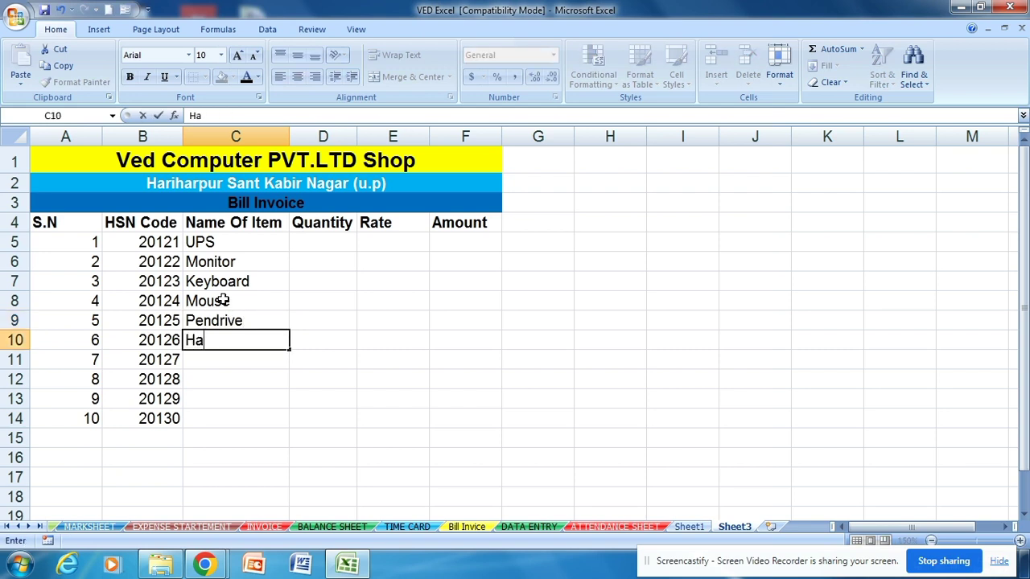
pyautogui.write('rd Disk')
pyautogui.press('Return')
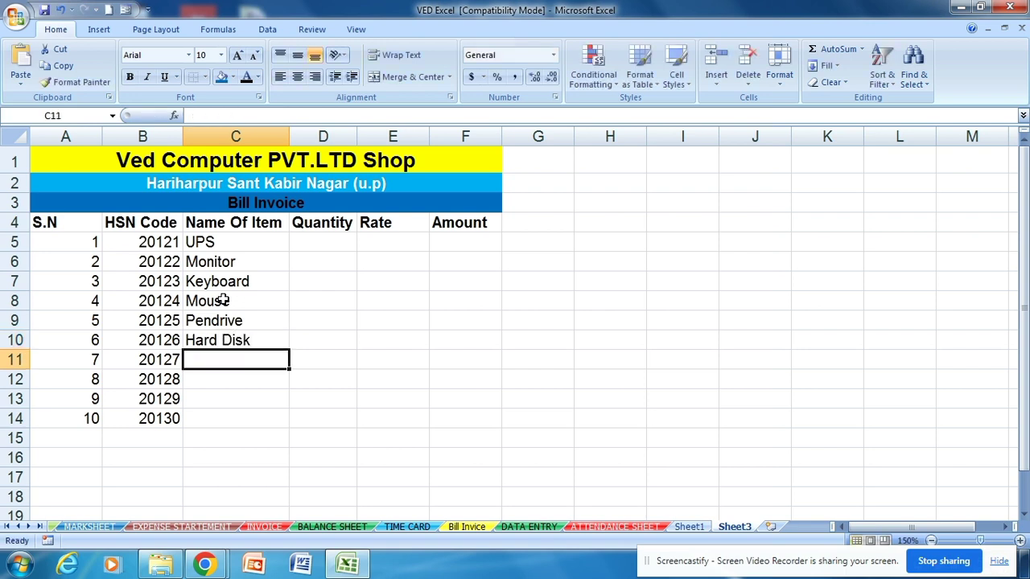
pyautogui.write('Me')
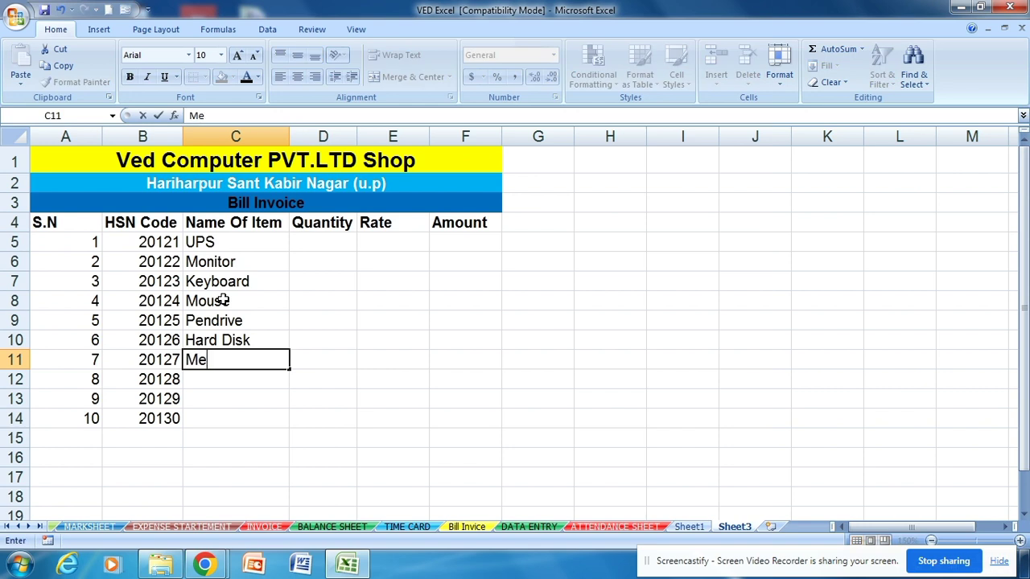
pyautogui.write('mory')
pyautogui.press('Return')
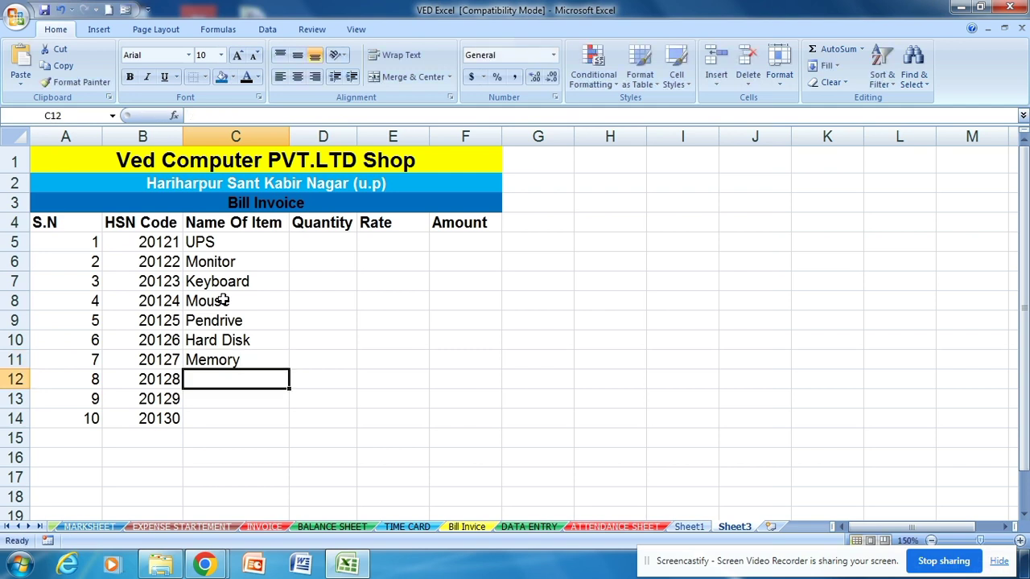
# Enter the item name USB Cab in cell C12.
pyautogui.write('U')
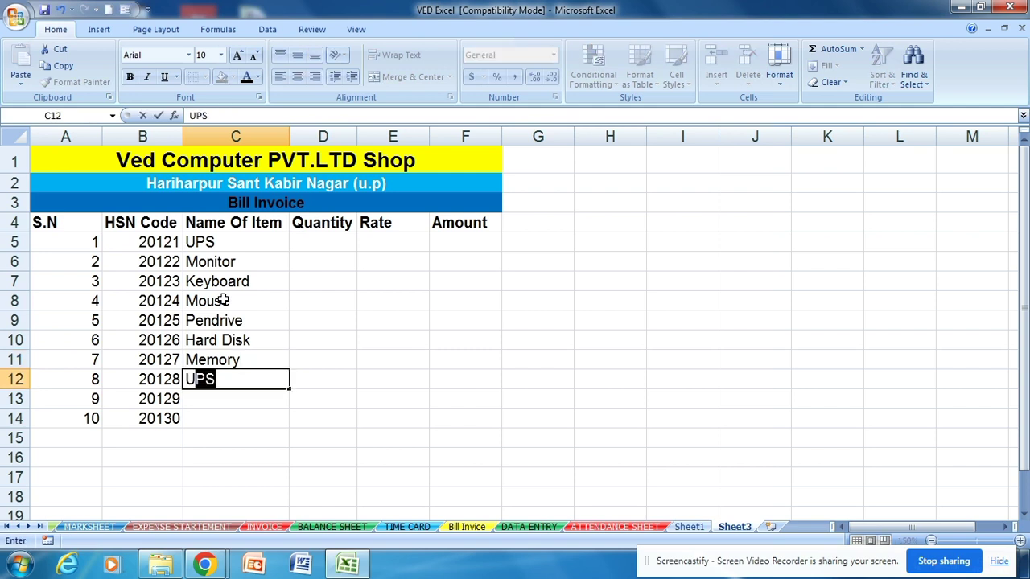
pyautogui.write('SB cA')
pyautogui.press('BackSpace')
pyautogui.press('BackSpace')
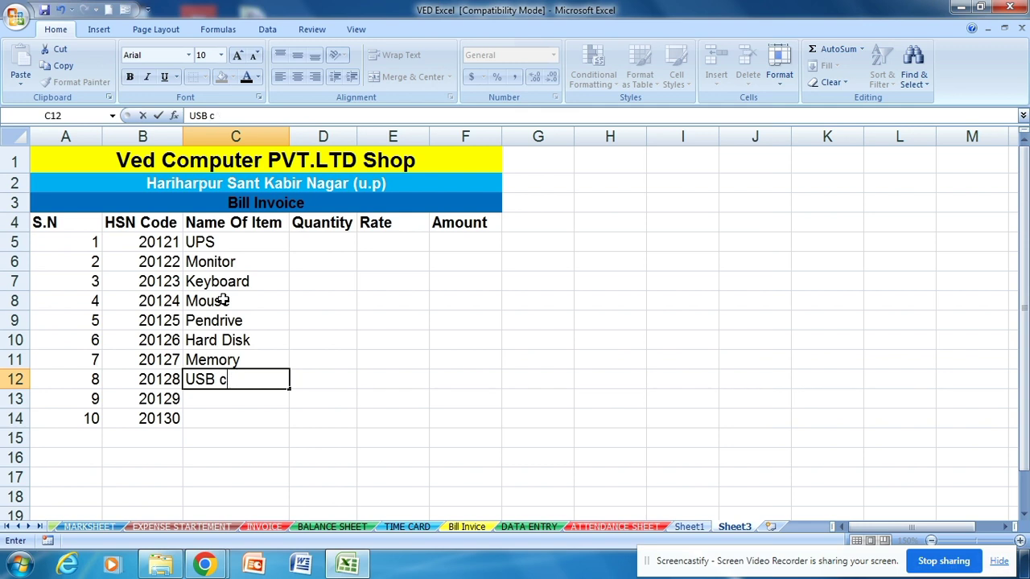
pyautogui.write('Cab')
pyautogui.click(222, 300)
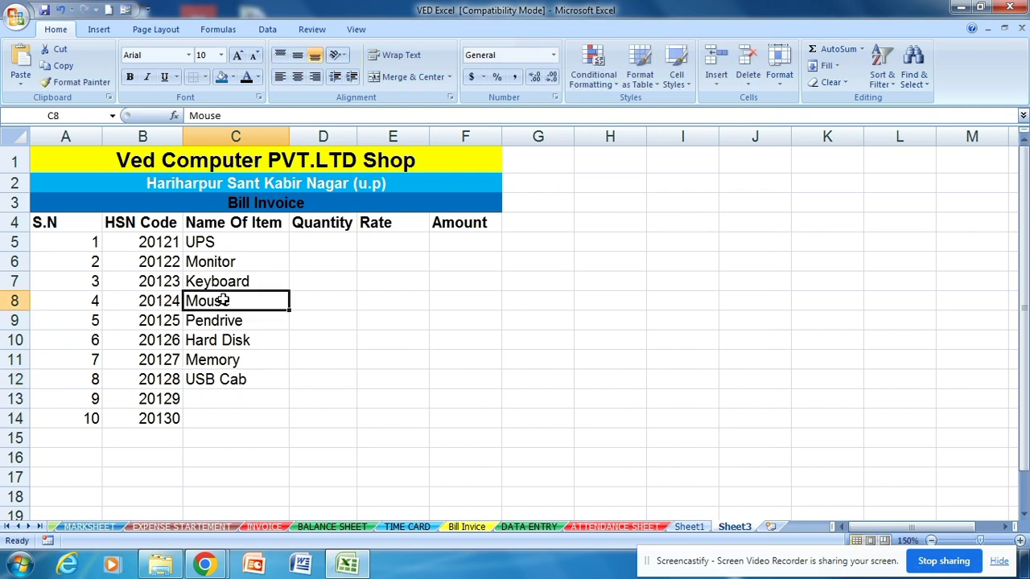
pyautogui.write('le')
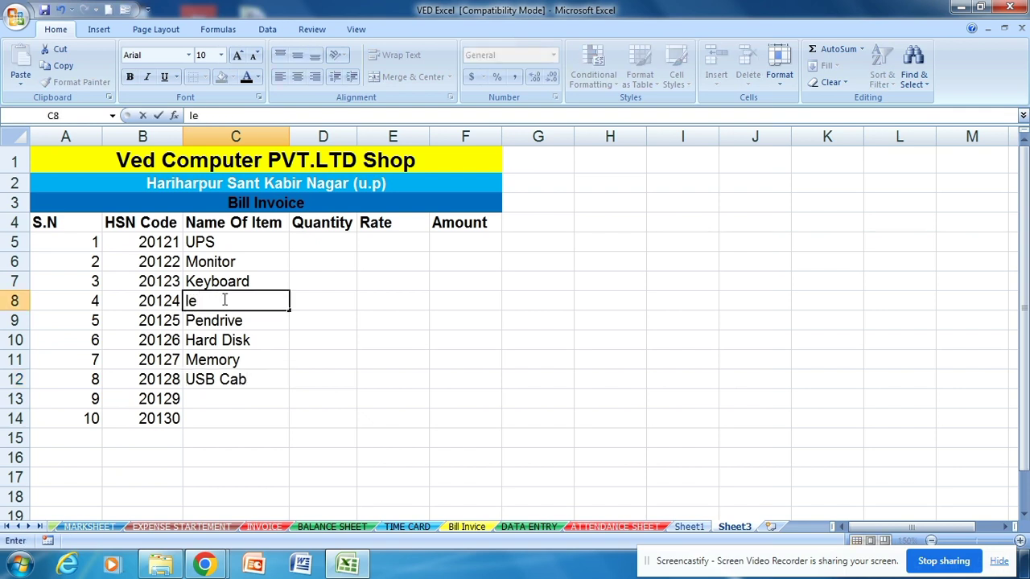
pyautogui.hotkey('ctrl', 'z')
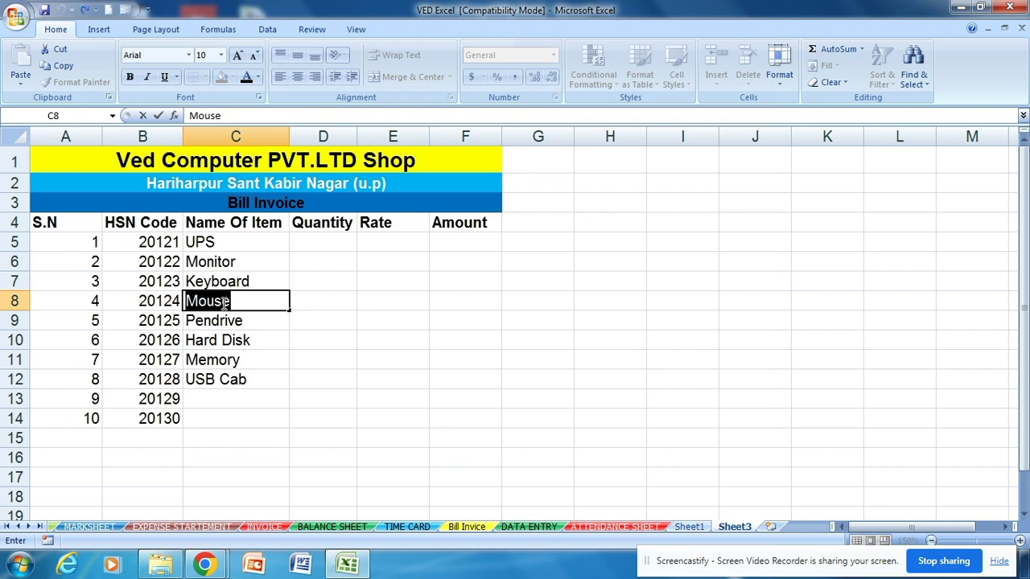
# Extend the item name in cell C12 to USB Cabe.
pyautogui.click(253, 377)
pyautogui.doubleClick(256, 380)
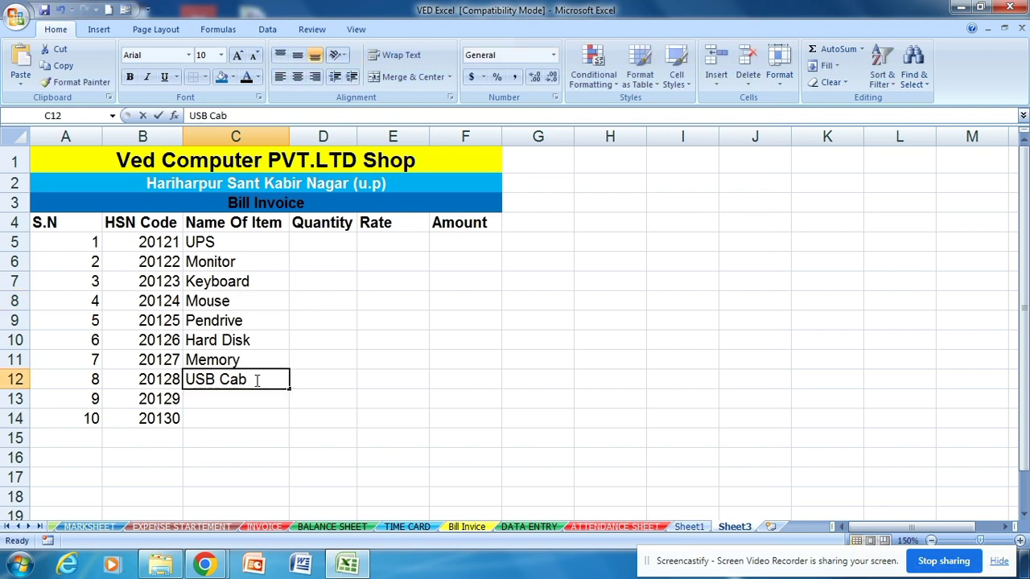
pyautogui.write('le')
pyautogui.press('Return')
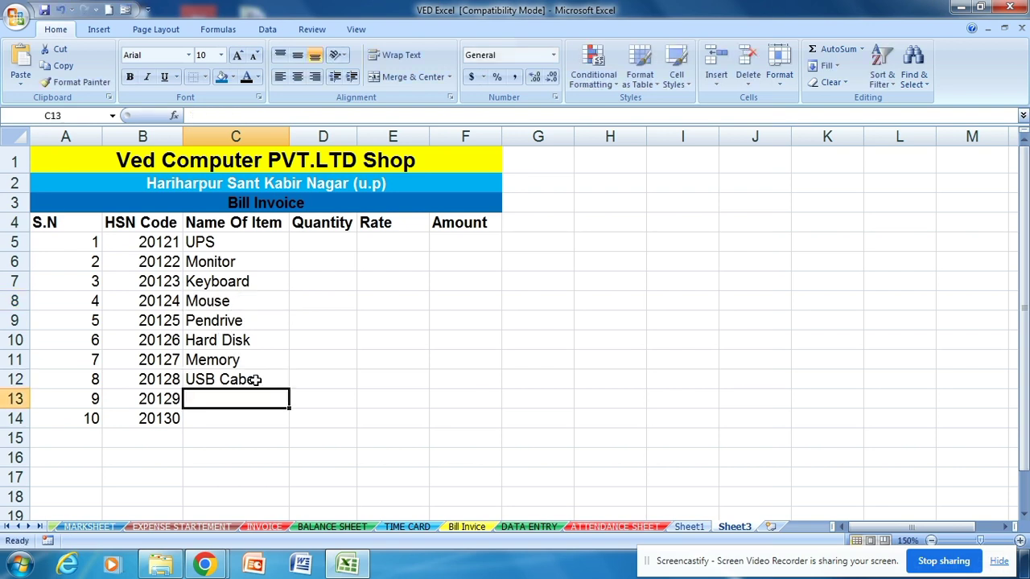
# Enter the item names RAM and Mother Board in cells C13 and C14.
pyautogui.write('Ra')
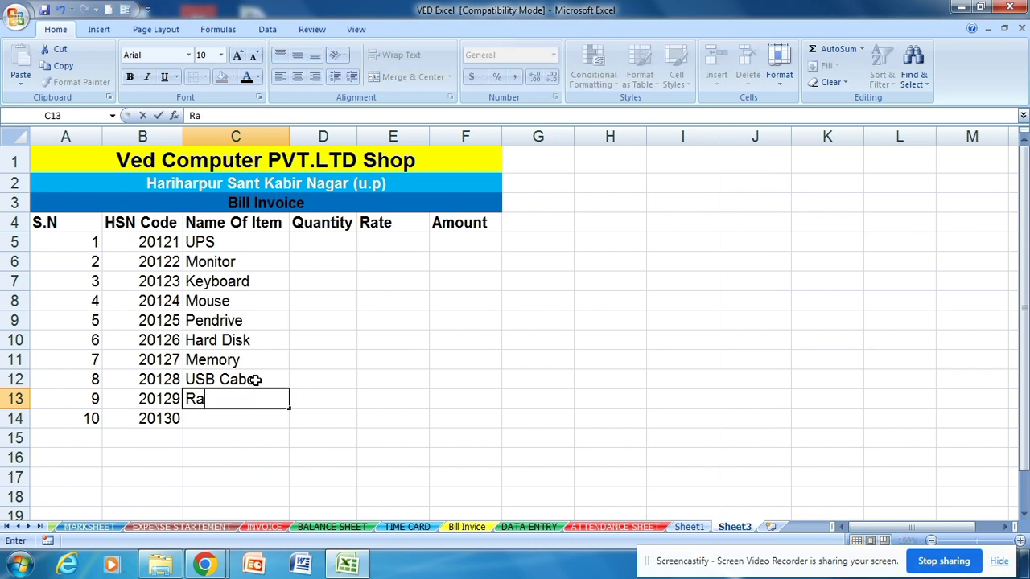
pyautogui.press('BackSpace')
pyautogui.write("AM'")
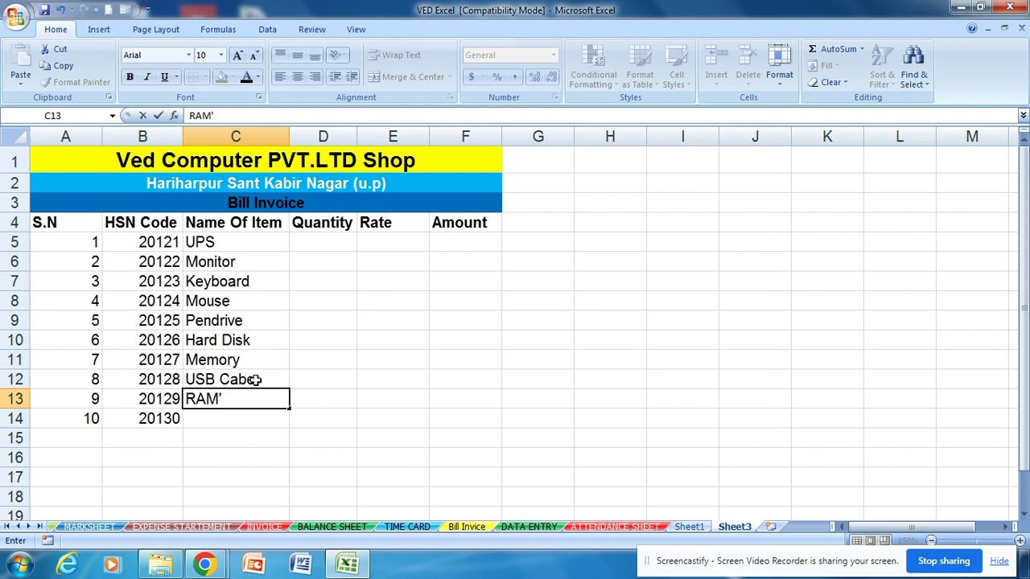
pyautogui.press('BackSpace')
pyautogui.press('Return')
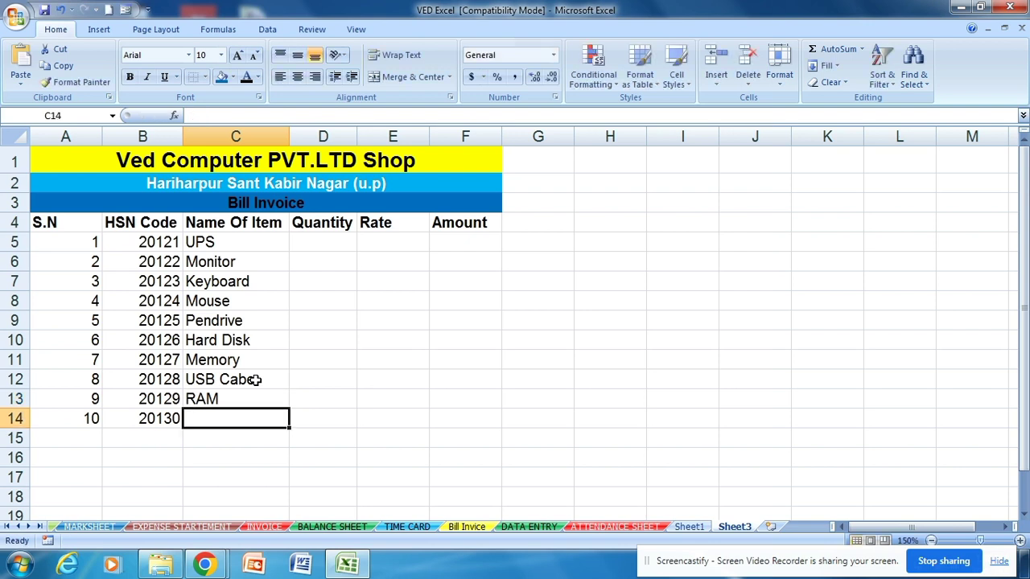
pyautogui.write('m')
pyautogui.press('BackSpace')
pyautogui.write('O')
pyautogui.press('BackSpace')
pyautogui.write('M')
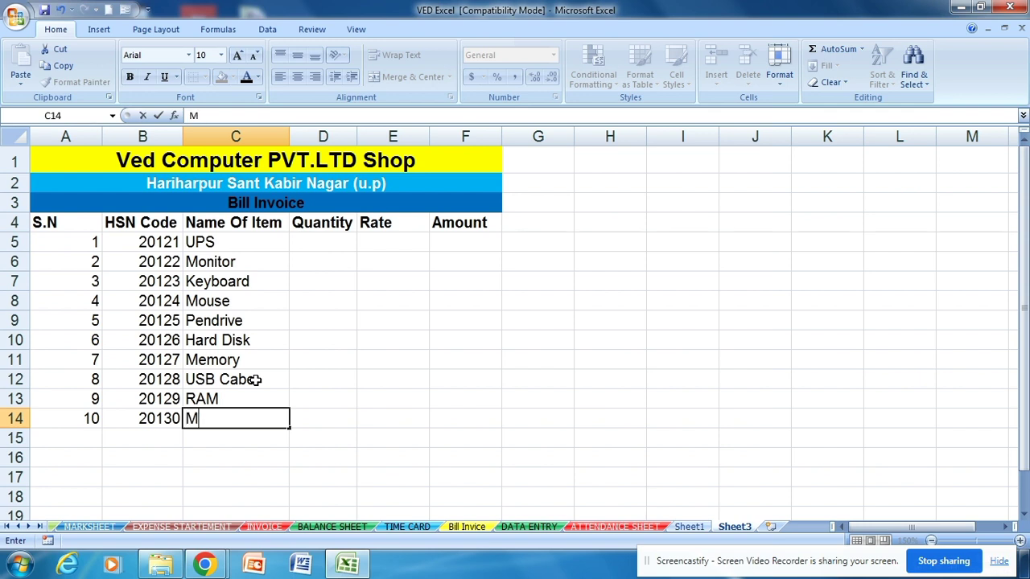
pyautogui.write('other Bo')
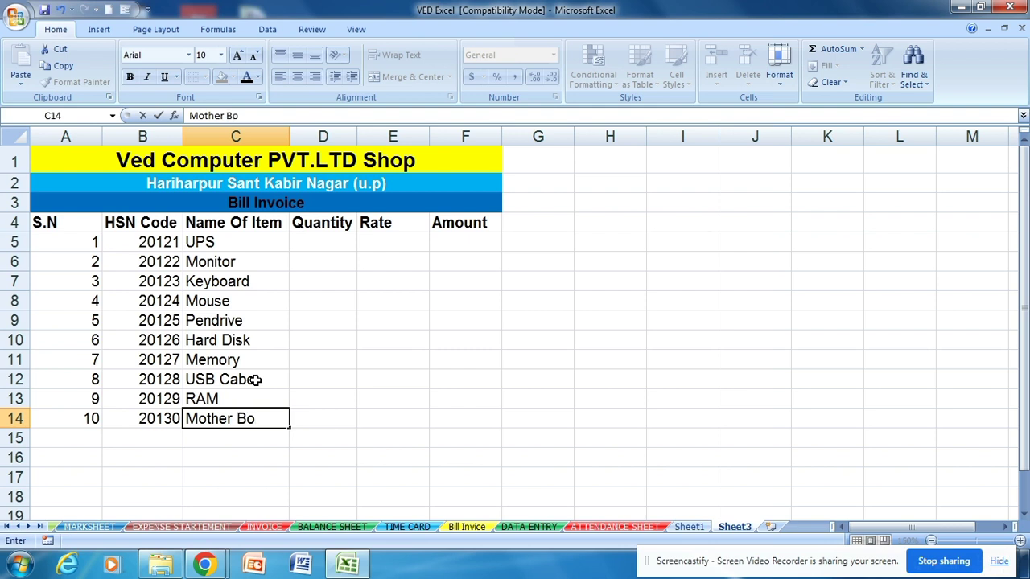
pyautogui.write('ard')
pyautogui.click(341, 340)
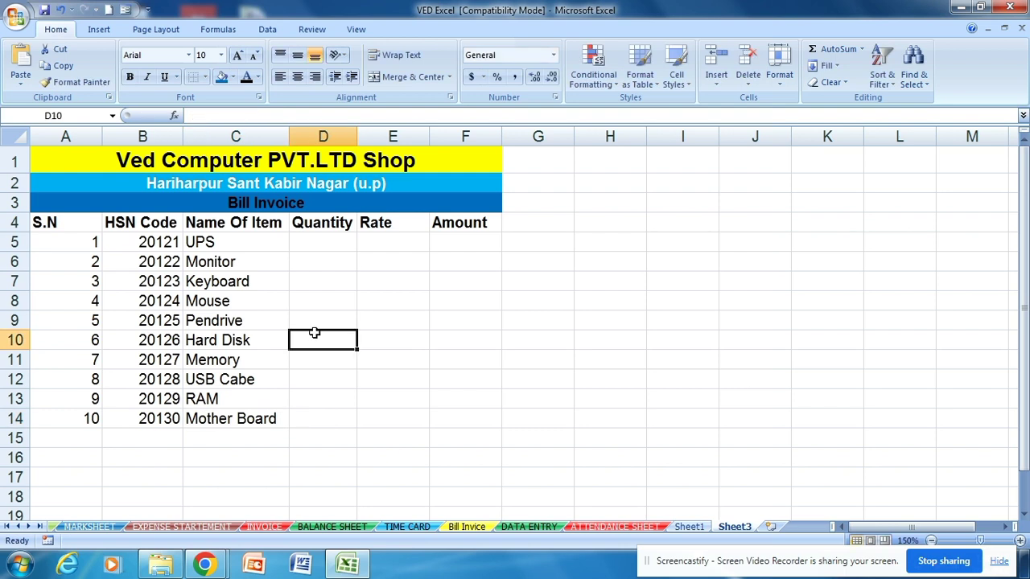
# Enter the quantities 5, 7, 20 and 25 in cells D5 to D8.
pyautogui.click(325, 299)
pyautogui.click(326, 246)
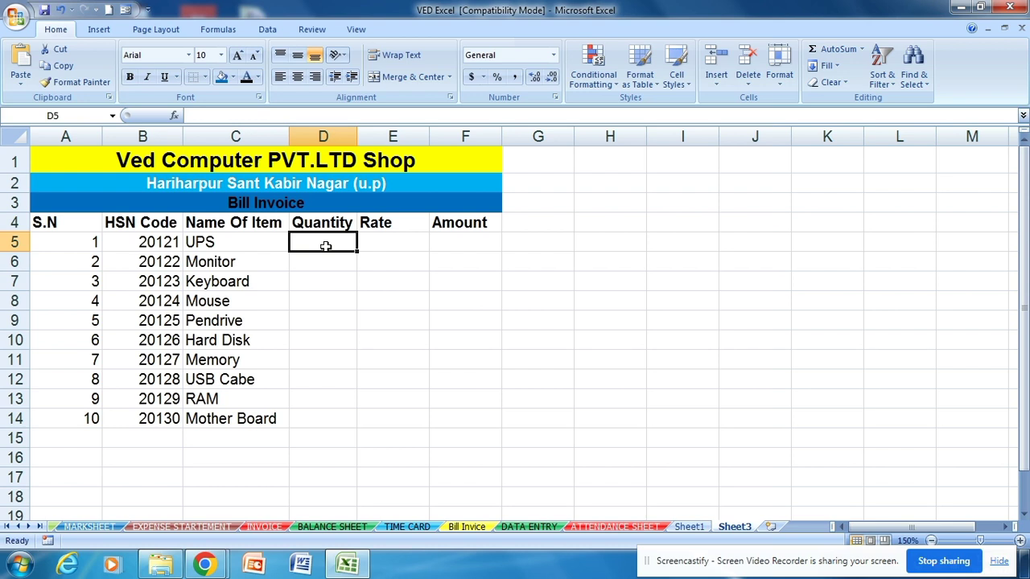
pyautogui.write('5')
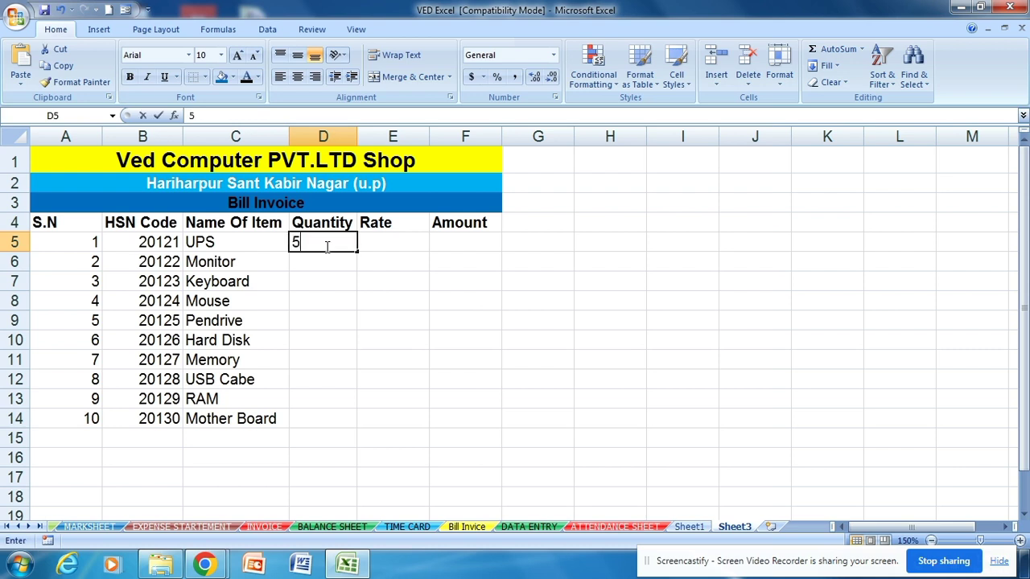
pyautogui.press('Return')
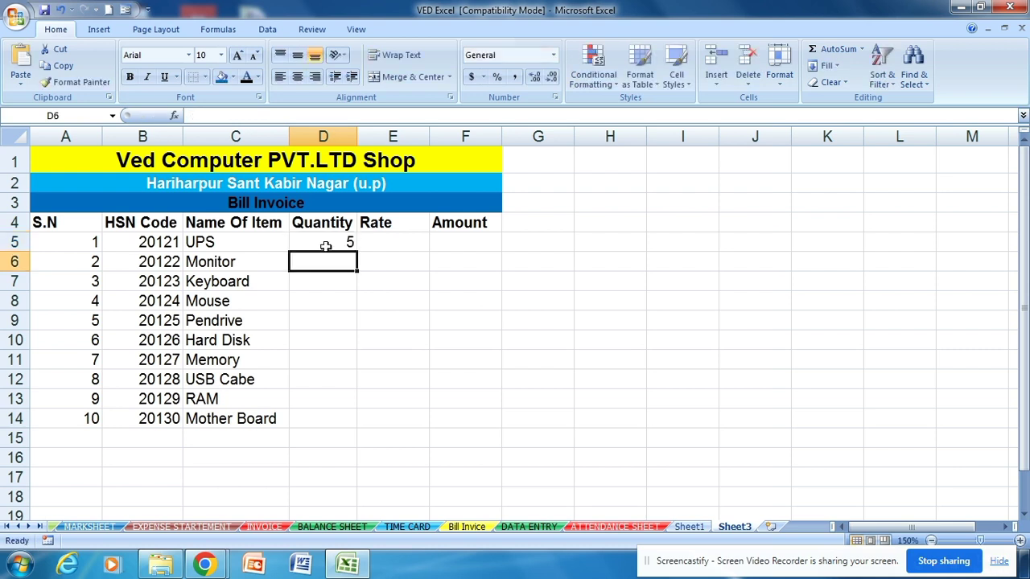
pyautogui.write('7')
pyautogui.press('Return')
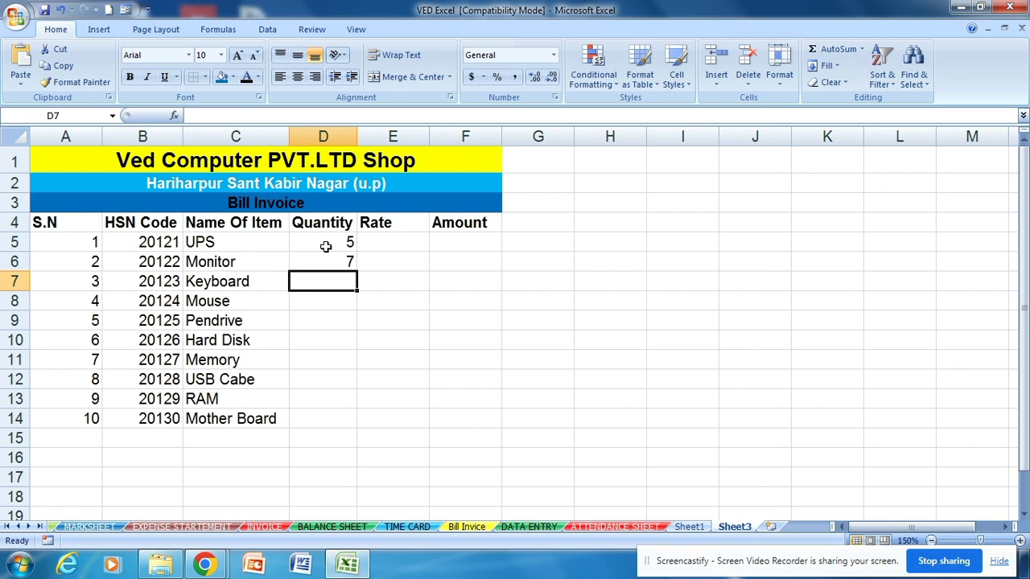
pyautogui.write('20')
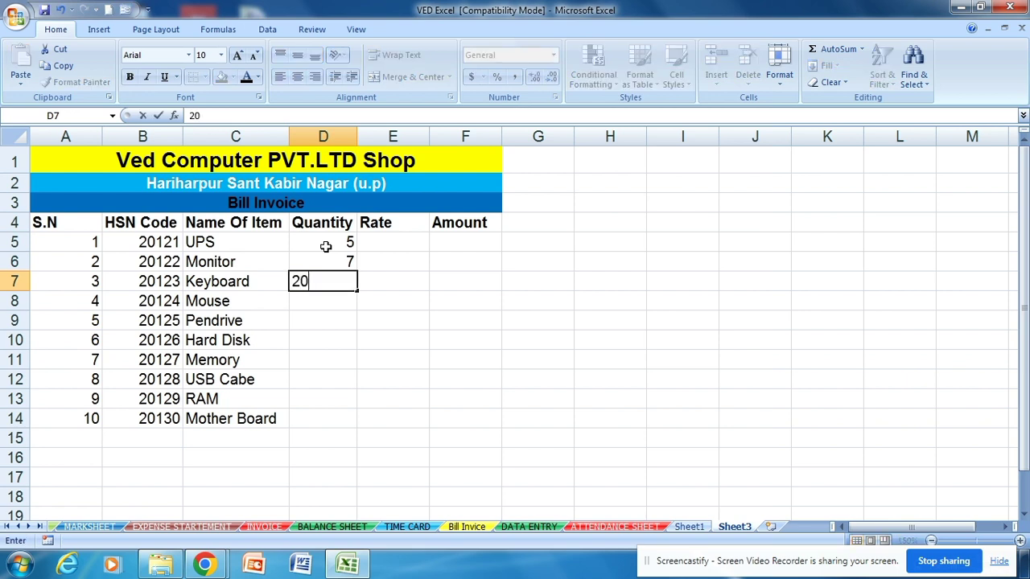
pyautogui.press('Return')
pyautogui.write('25')
pyautogui.click(326, 246)
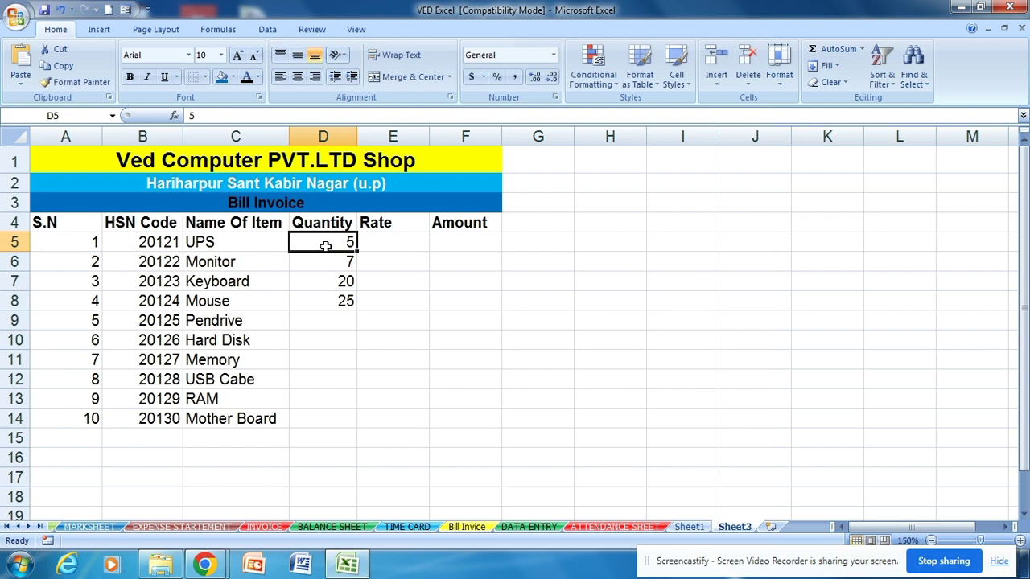
# Enter the quantities 30, 2 and 40 in cells D9 to D11.
pyautogui.click(342, 317)
pyautogui.write('30')
pyautogui.press('Return')
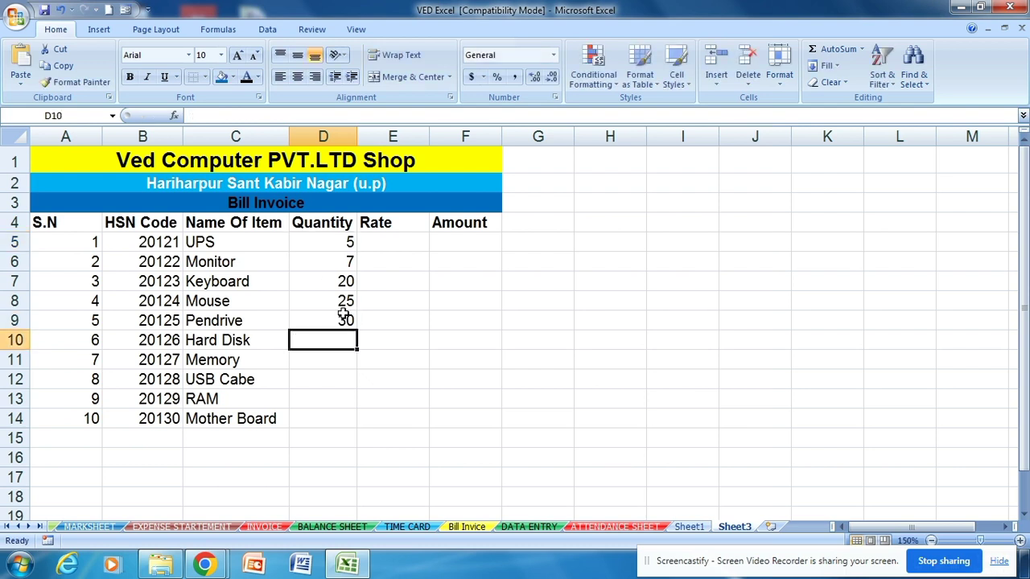
pyautogui.write('2')
pyautogui.press('Return')
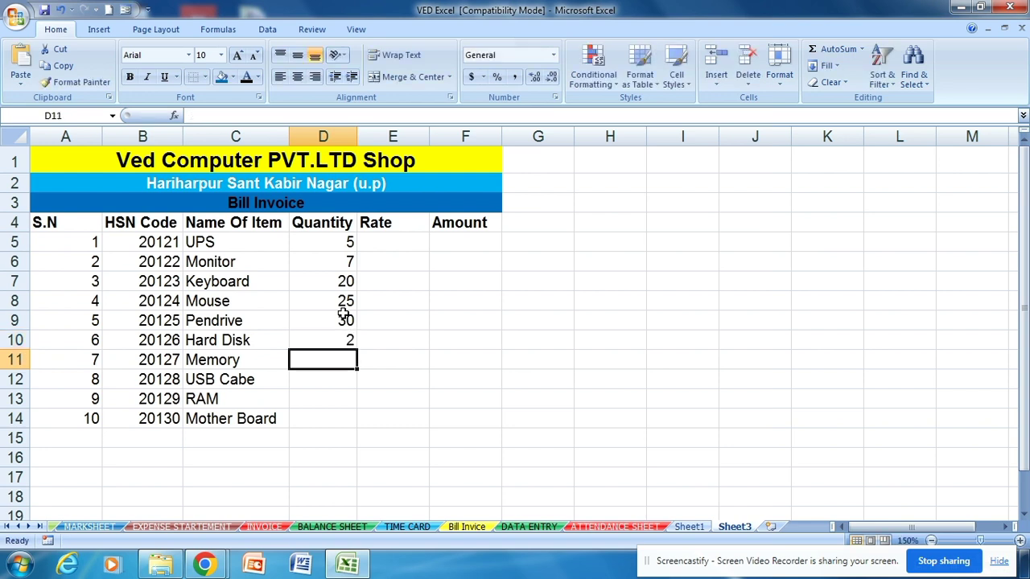
pyautogui.write('40')
pyautogui.press('Return')
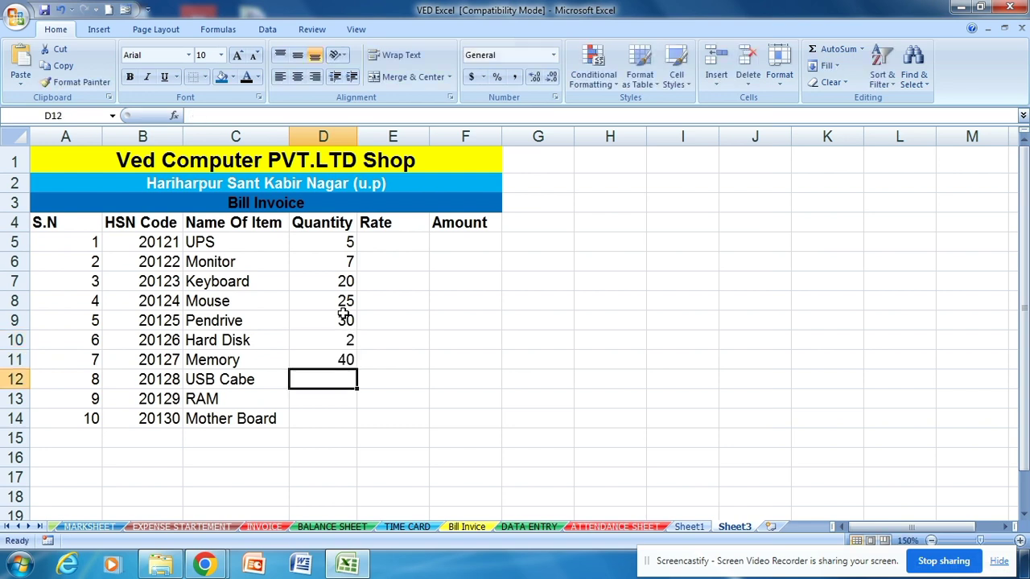
# Enter the quantities 50, 6 and 6 in cells D12 to D14.
pyautogui.write('50')
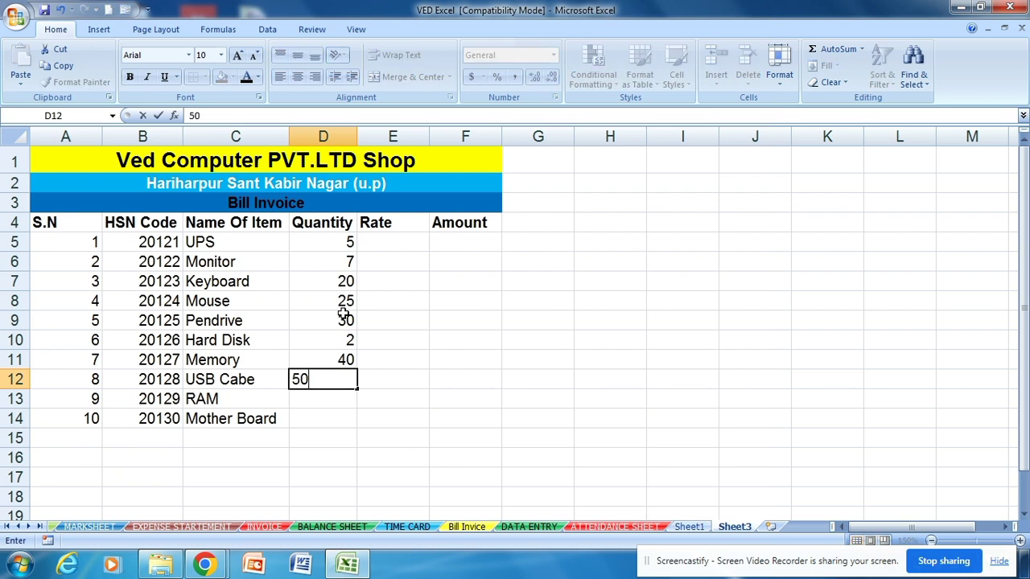
pyautogui.press('Return')
pyautogui.write('6')
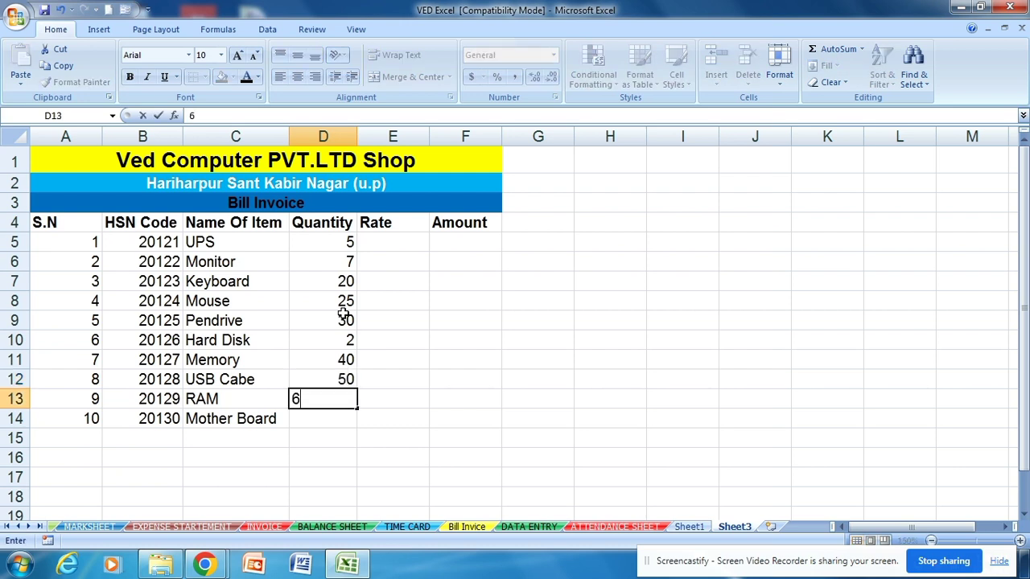
pyautogui.press('Return')
pyautogui.write('6')
pyautogui.press('Return')
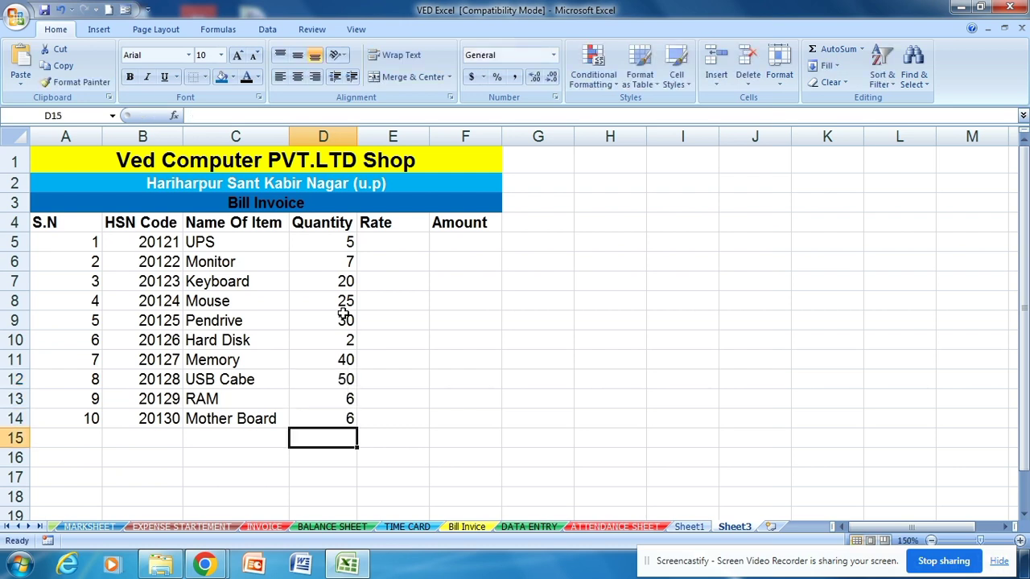
pyautogui.moveTo(341, 238); pyautogui.dragTo(344, 416)
pyautogui.click(448, 320)
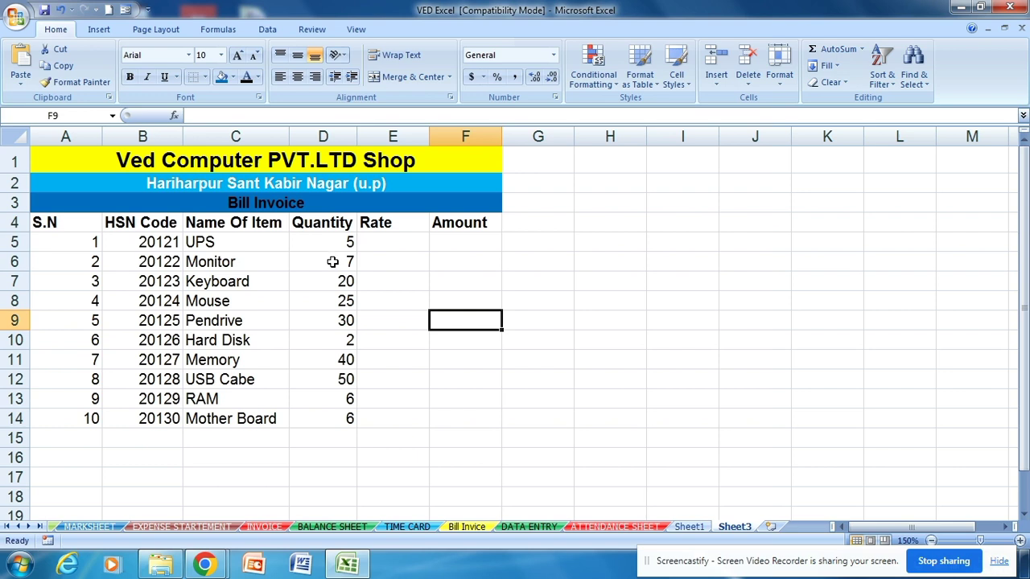
# Enter the rates 1250, 3500, 350 and 150 in cells E5 to E8.
pyautogui.click(388, 244)
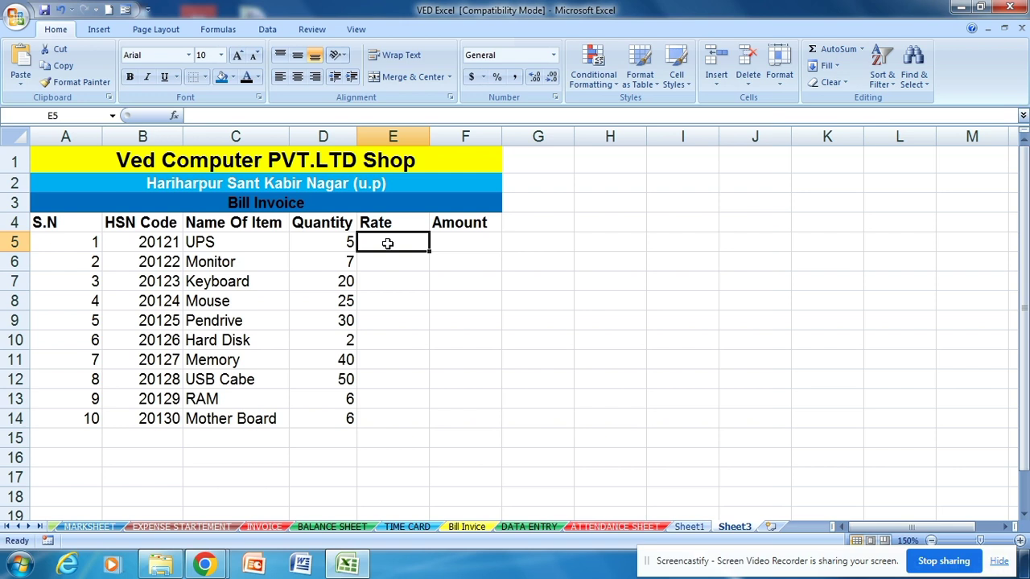
pyautogui.write('1250')
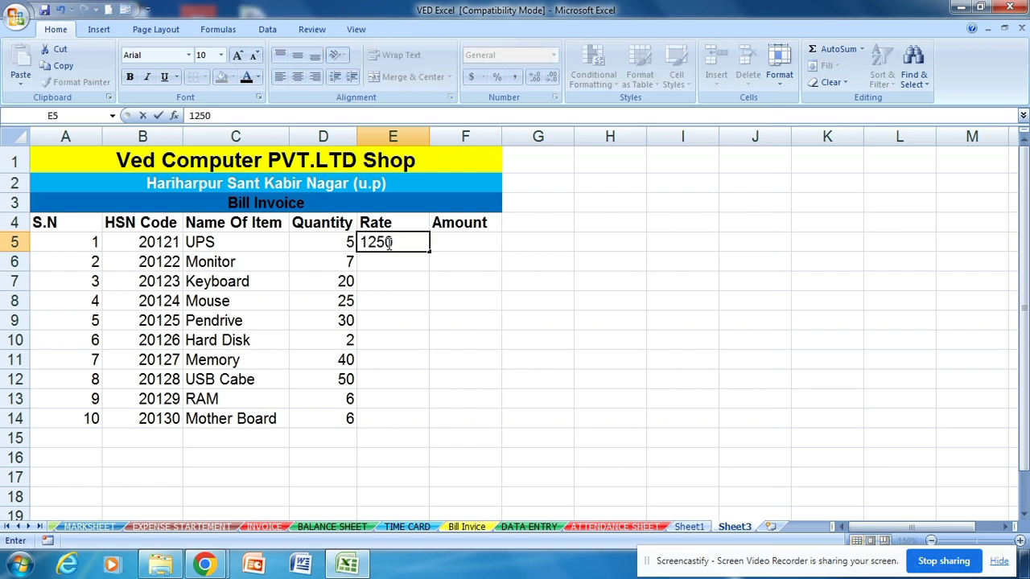
pyautogui.press('Return')
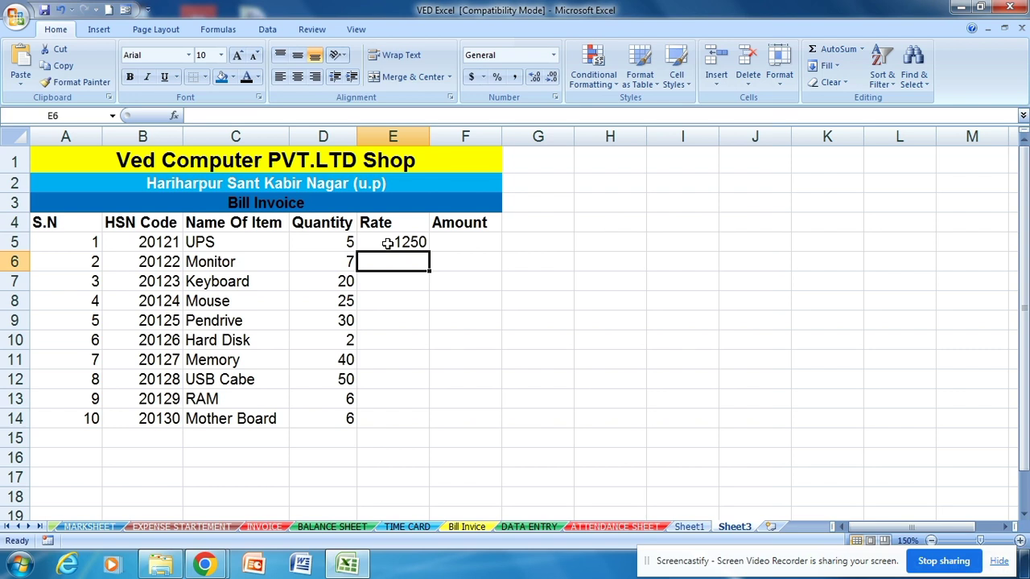
pyautogui.write('3500')
pyautogui.press('Return')
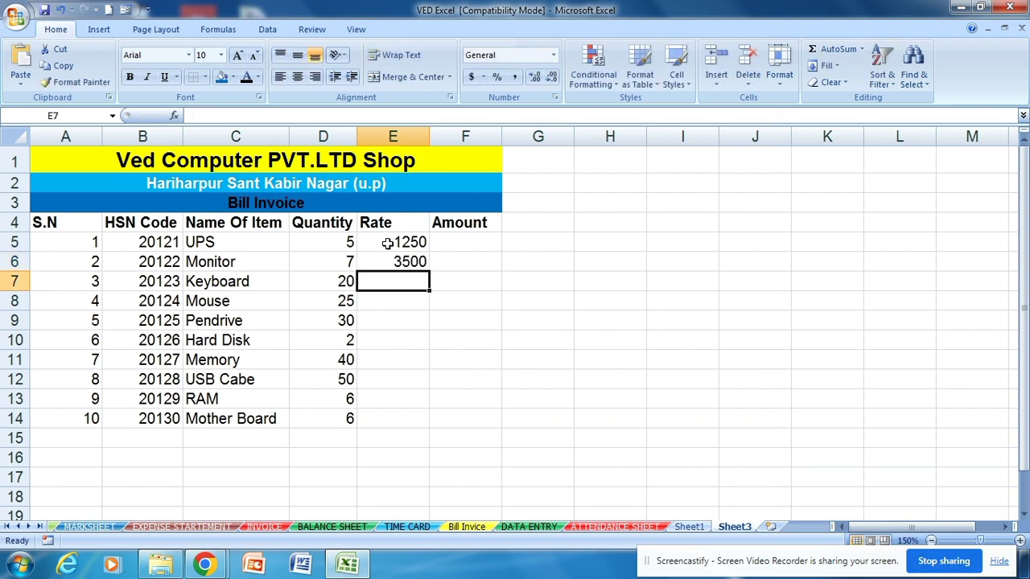
pyautogui.write('350')
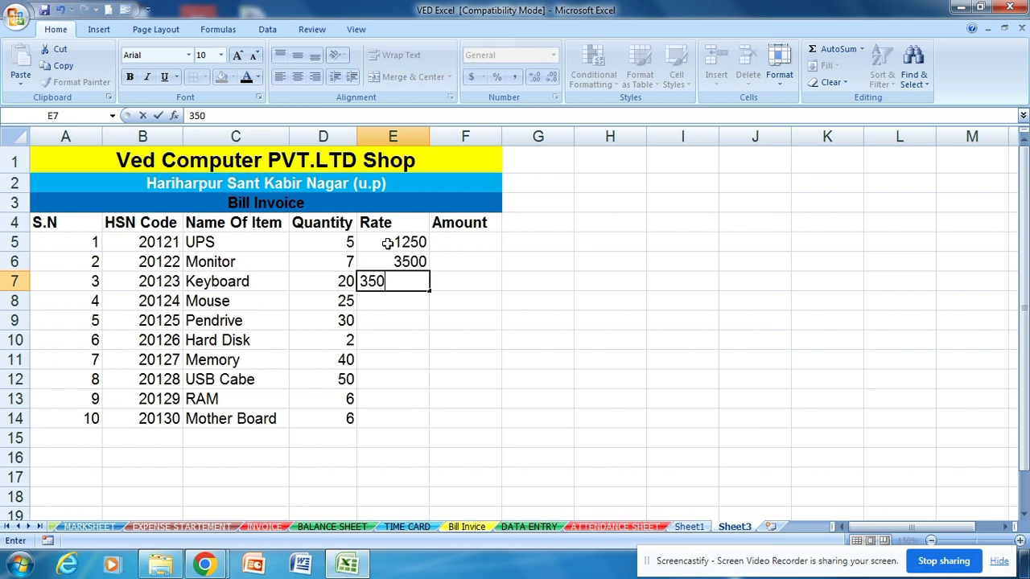
pyautogui.press('Return')
pyautogui.write('2')
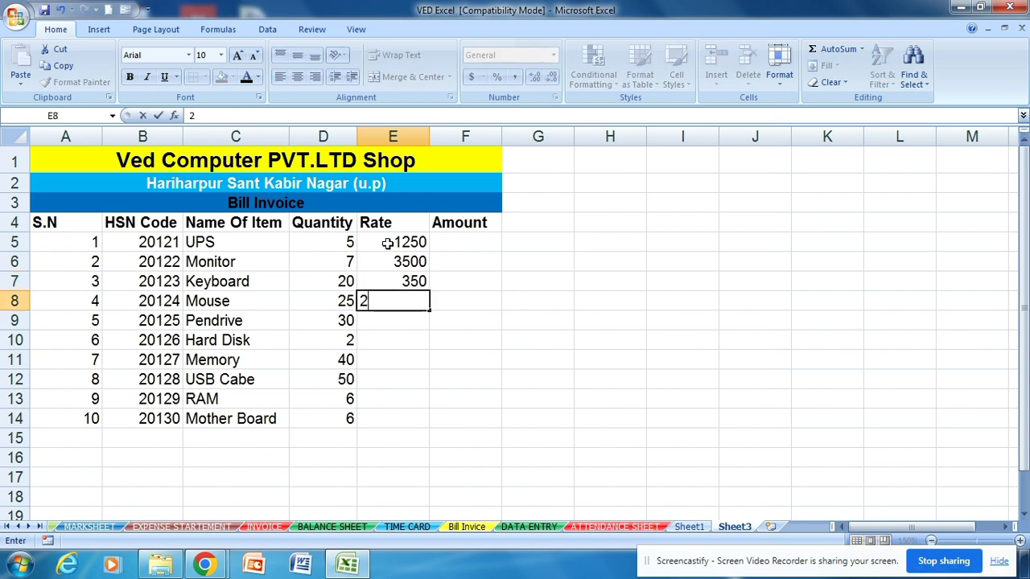
pyautogui.press('BackSpace')
pyautogui.write('150')
pyautogui.press('Return')
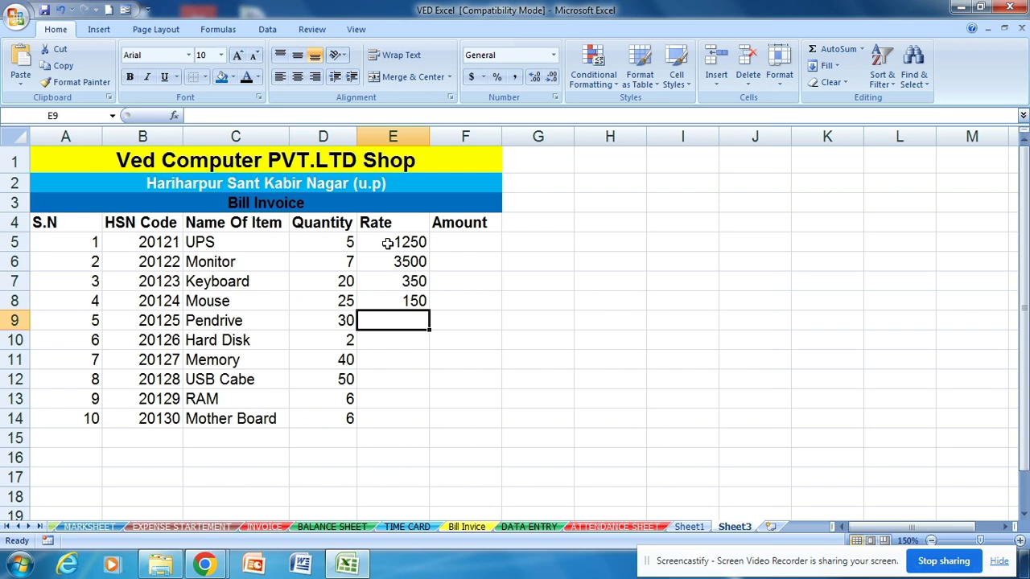
# Enter the rates 350, 3500 and 320 in cells E9 to E11.
pyautogui.write('350')
pyautogui.press('Return')
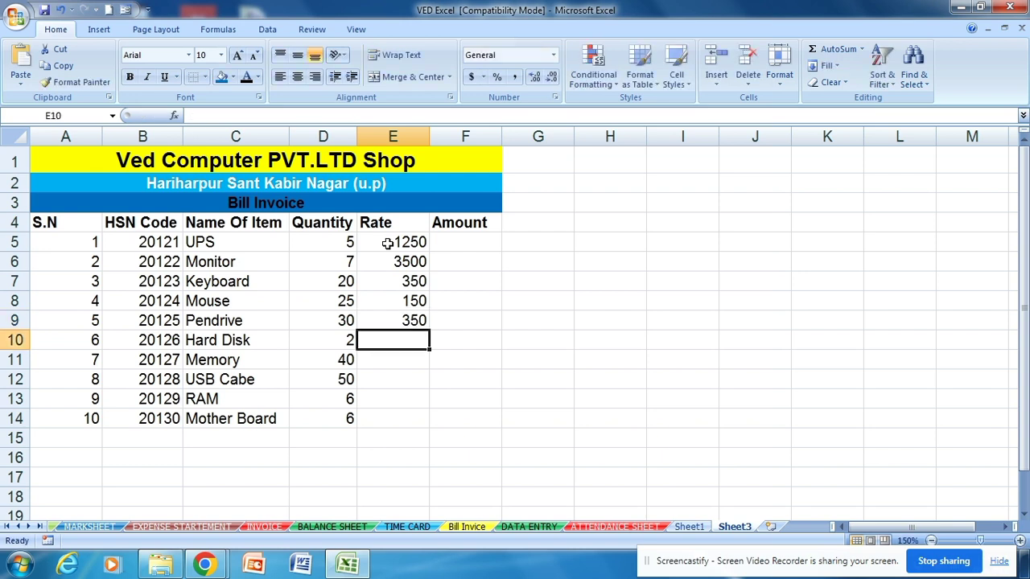
pyautogui.write('3500')
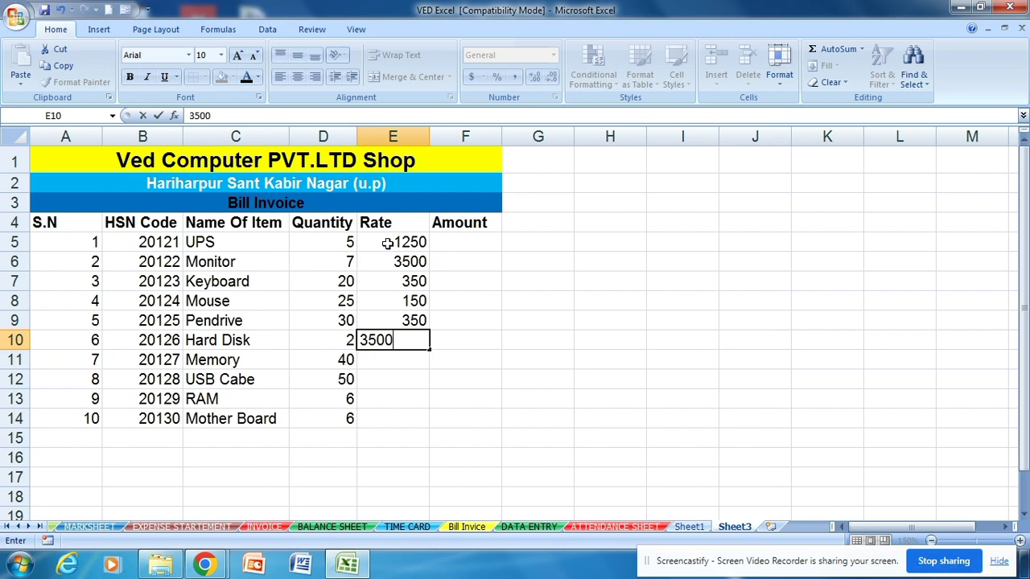
pyautogui.press('Return')
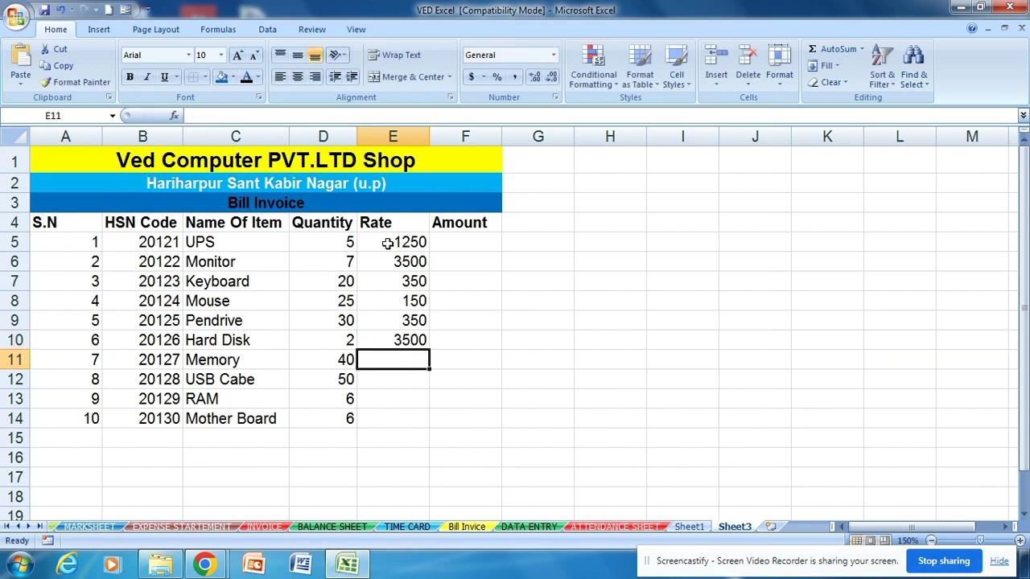
pyautogui.write('320')
pyautogui.press('Return')
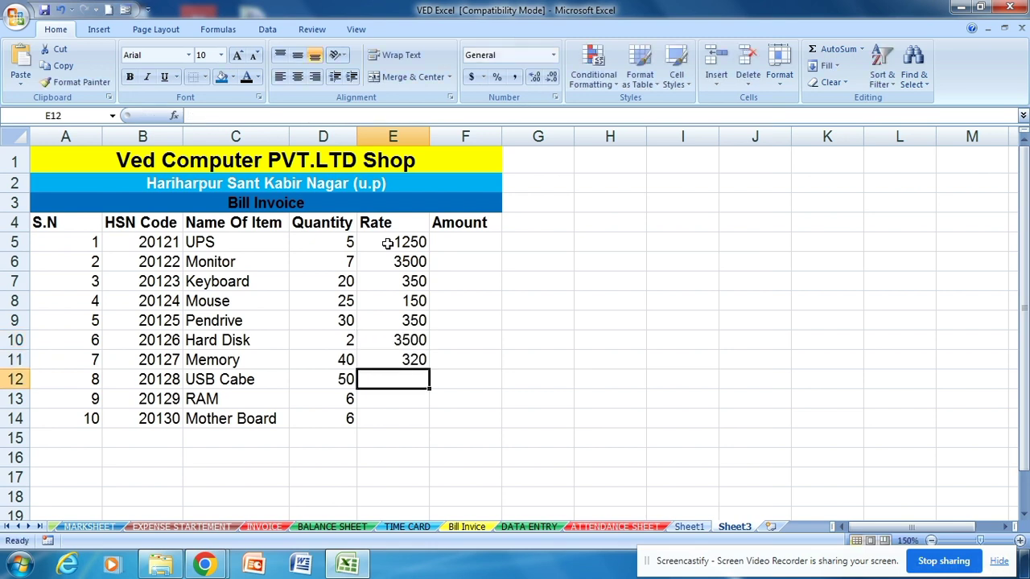
# Enter the rates 120, 450 and 4050 in cells E12 to E14.
pyautogui.write('120')
pyautogui.press('Return')
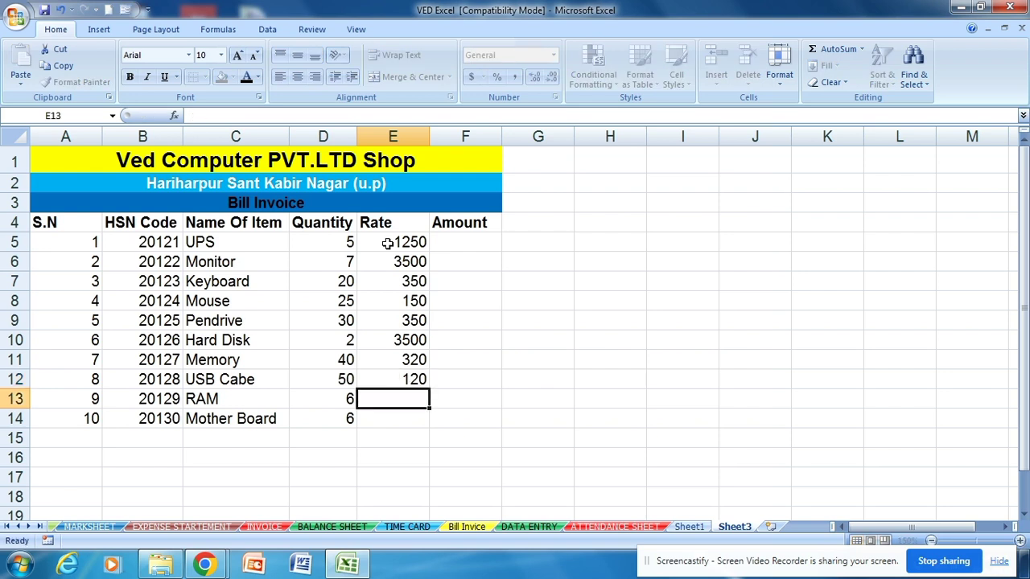
pyautogui.write('450')
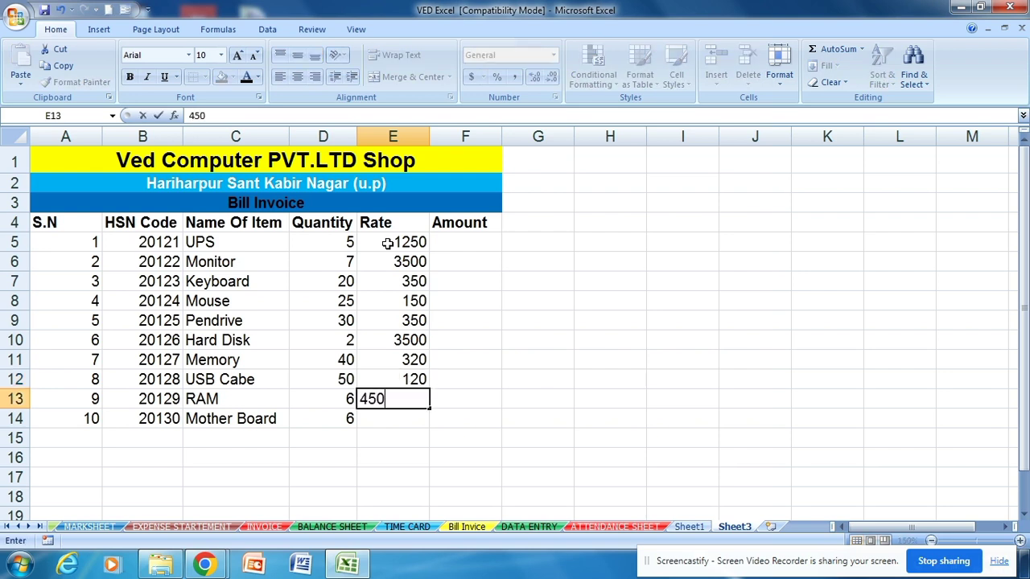
pyautogui.press('Return')
pyautogui.write('4050')
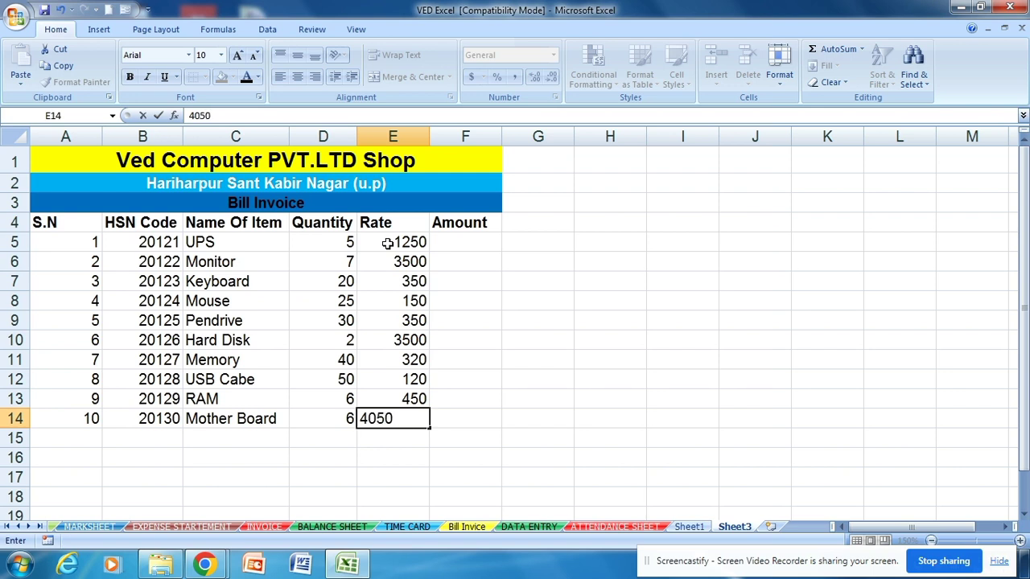
pyautogui.press('Return')
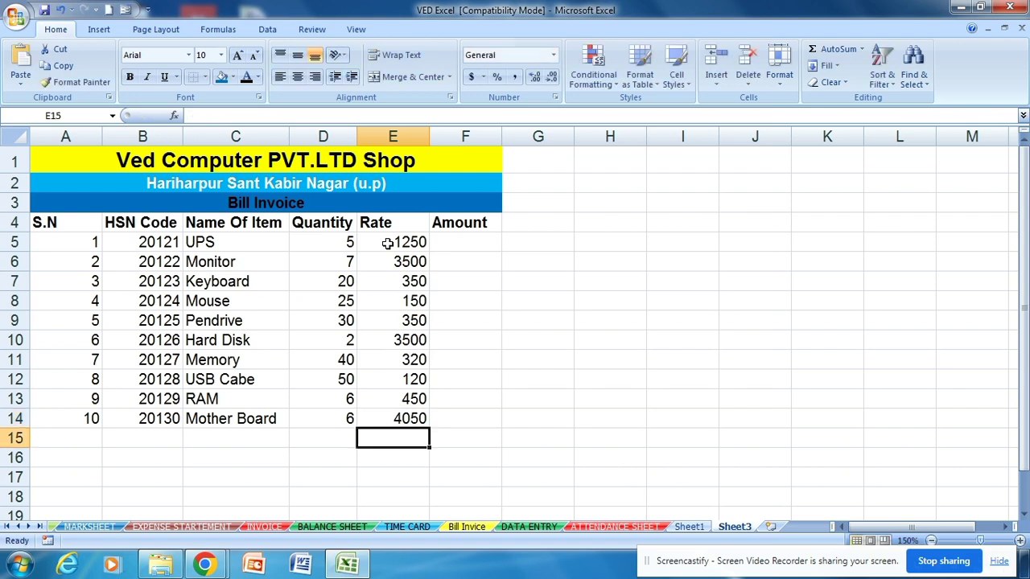
# Calculate the UPS amount in cell F5 with the formula =D5*E5.
pyautogui.click(442, 236)
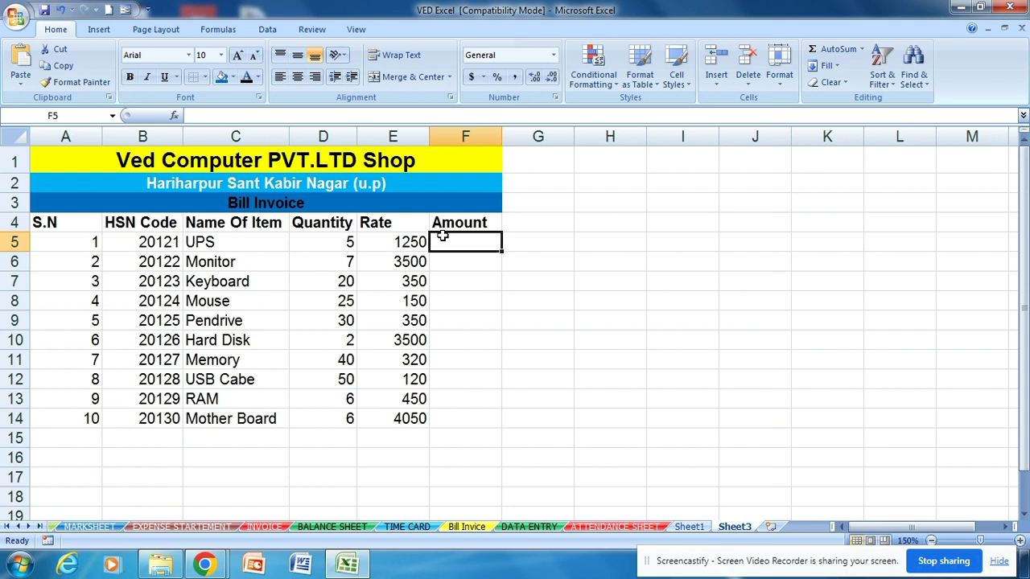
pyautogui.write('=')
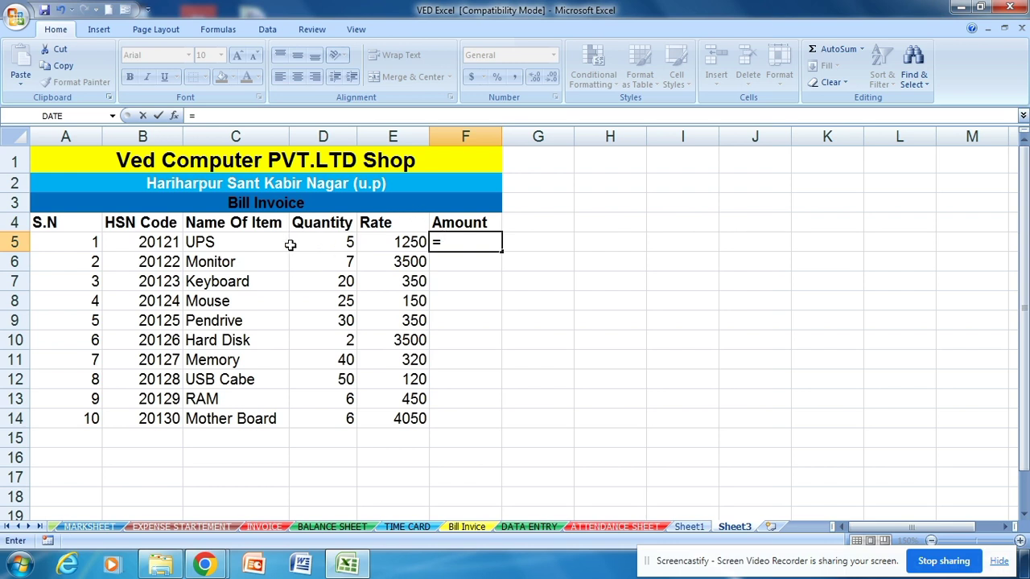
pyautogui.click(319, 245)
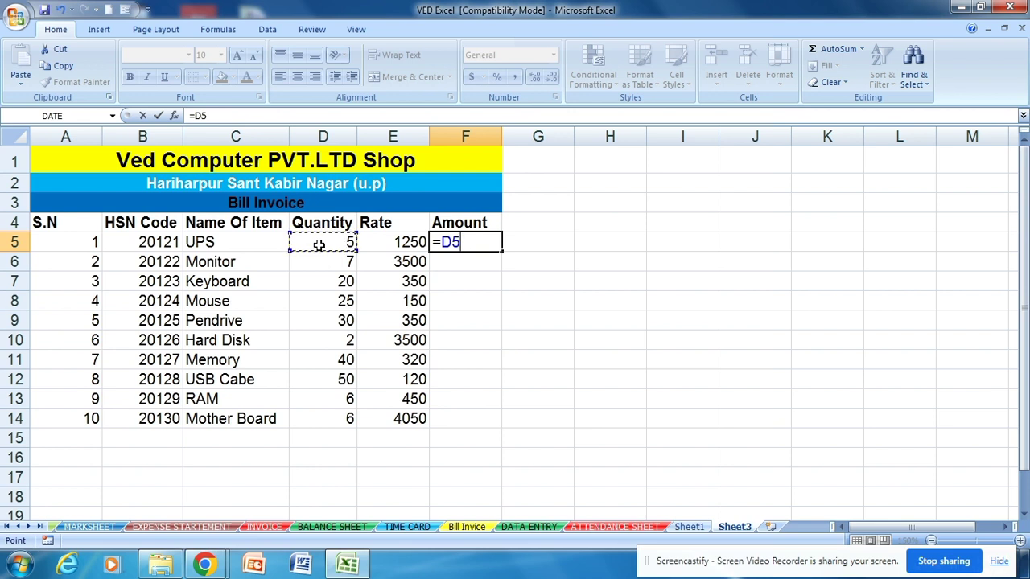
pyautogui.write('*')
pyautogui.click(388, 246)
pyautogui.press('Return')
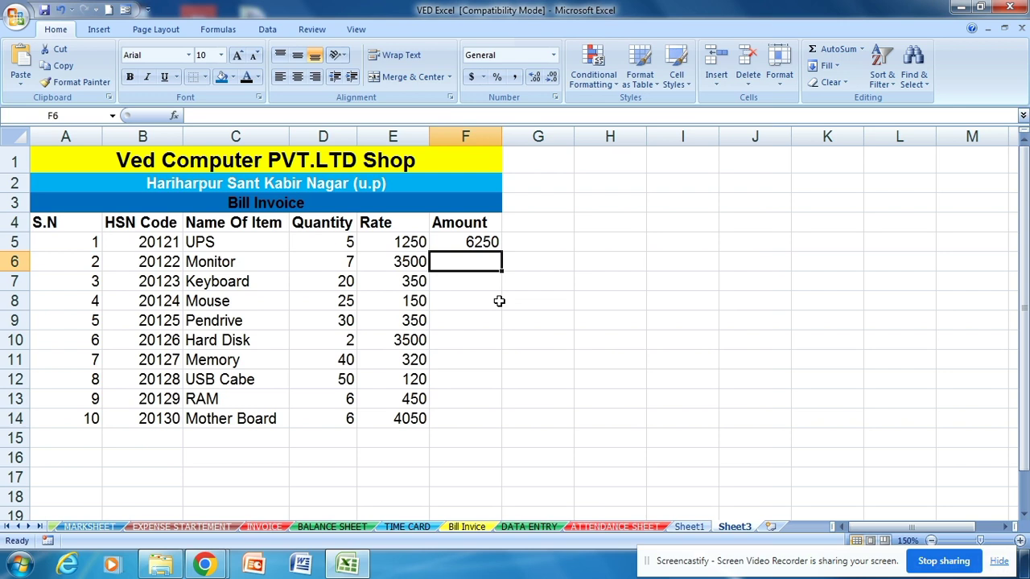
# Fill the amount formula from cell F5 down to cell F14.
pyautogui.click(495, 245)
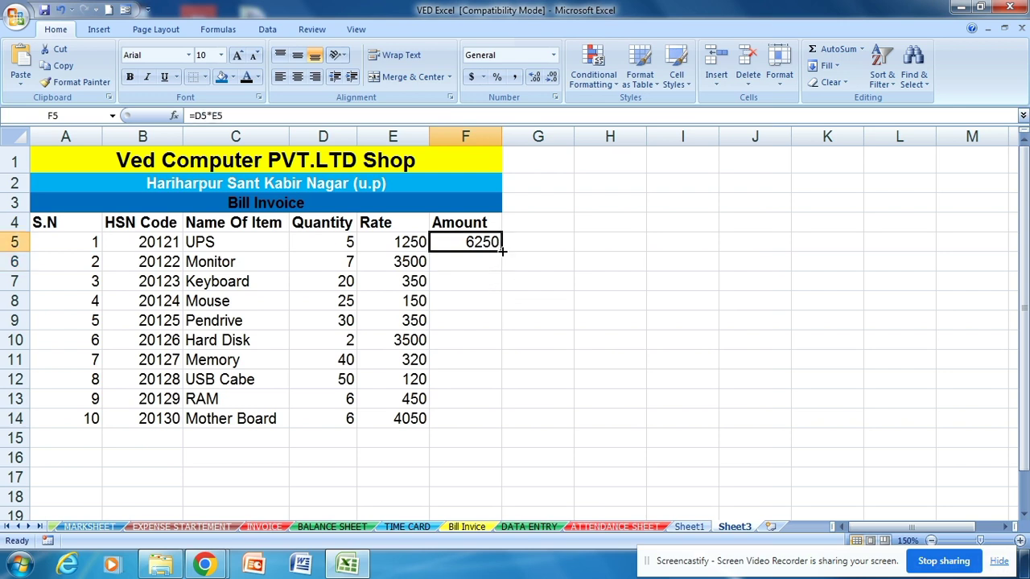
pyautogui.doubleClick(500, 251)
pyautogui.click(473, 455)
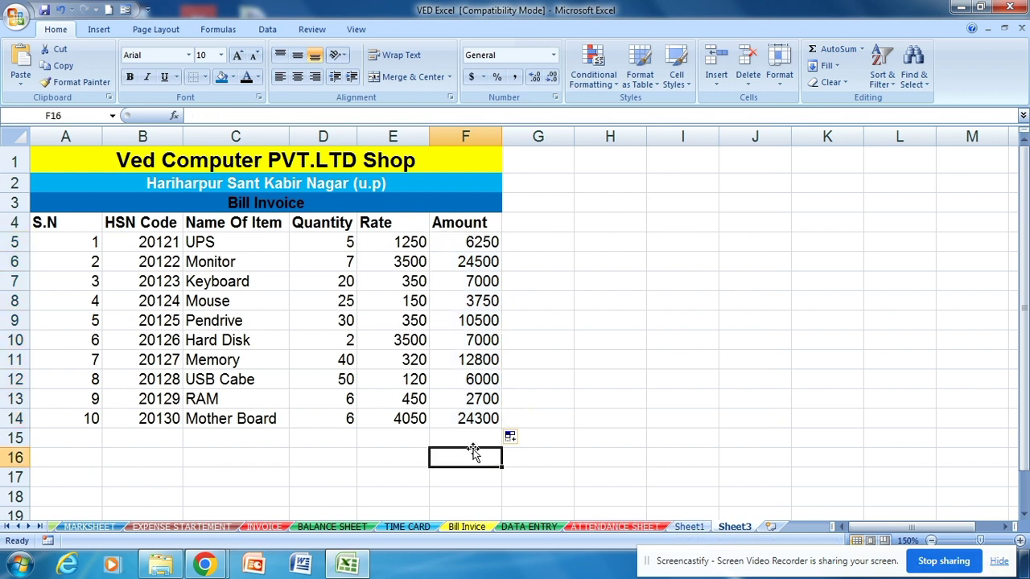
# Merge and center columns D and E separately in each of rows 15, 16 and 17 below the item list.
pyautogui.scroll(-2, 473, 443)
pyautogui.click(405, 349)
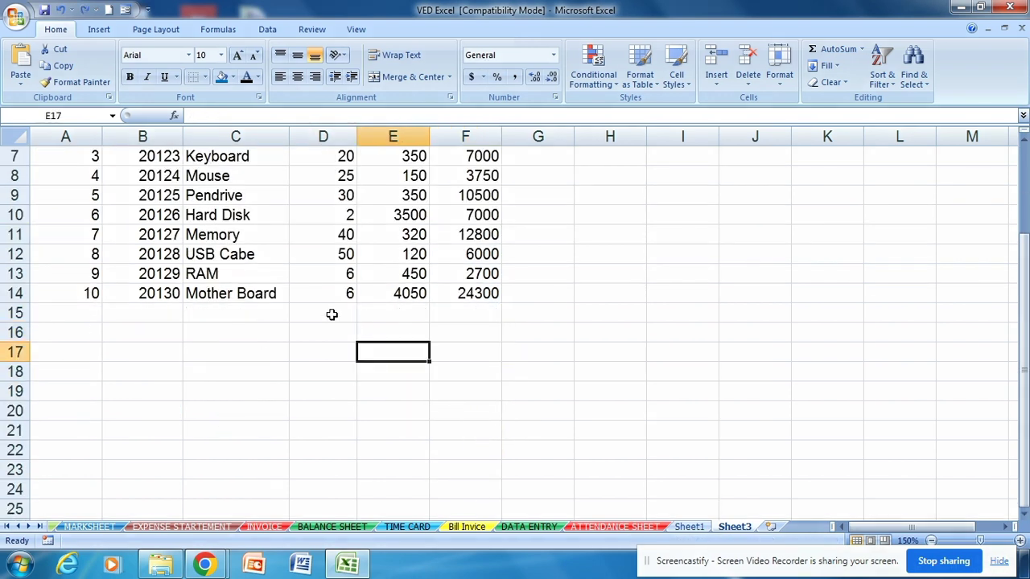
pyautogui.moveTo(332, 314); pyautogui.dragTo(385, 314)
pyautogui.click(412, 76)
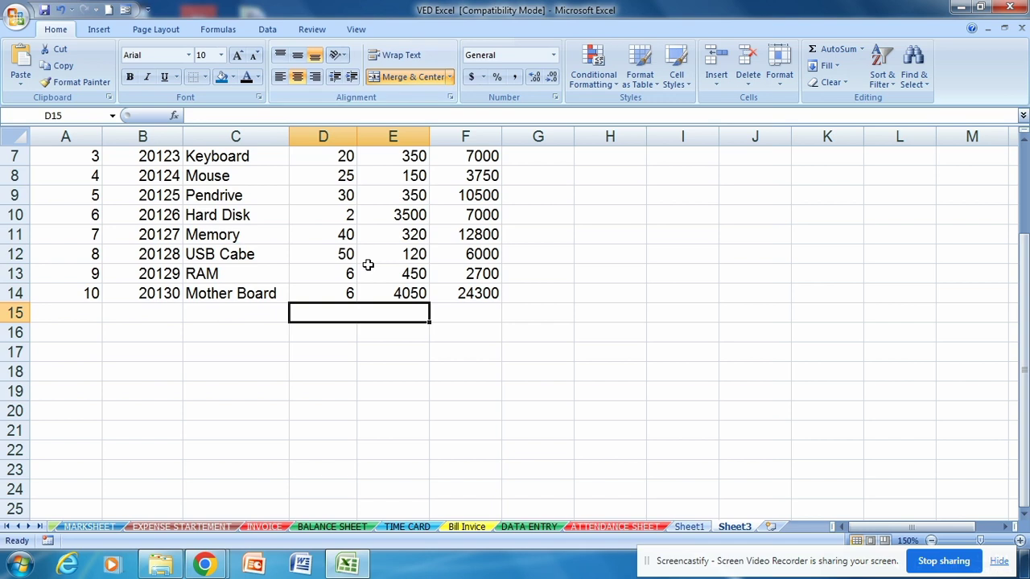
pyautogui.moveTo(322, 333); pyautogui.dragTo(386, 333)
pyautogui.click(395, 76)
pyautogui.moveTo(326, 352); pyautogui.dragTo(387, 353)
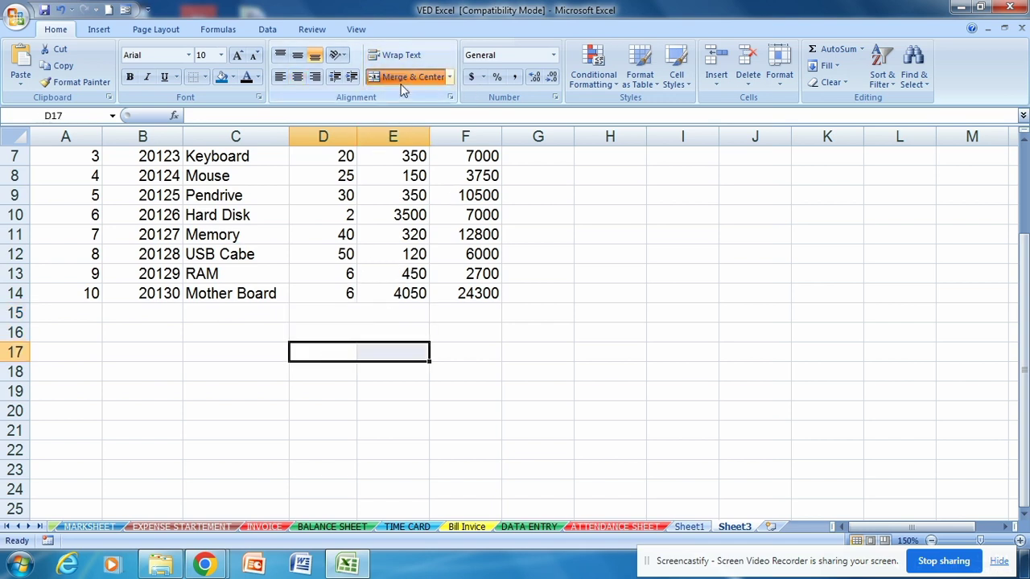
pyautogui.click(402, 76)
# Unmerge the mistakenly merged cells in row 18 within the range D18 to F18.
pyautogui.click(366, 368)
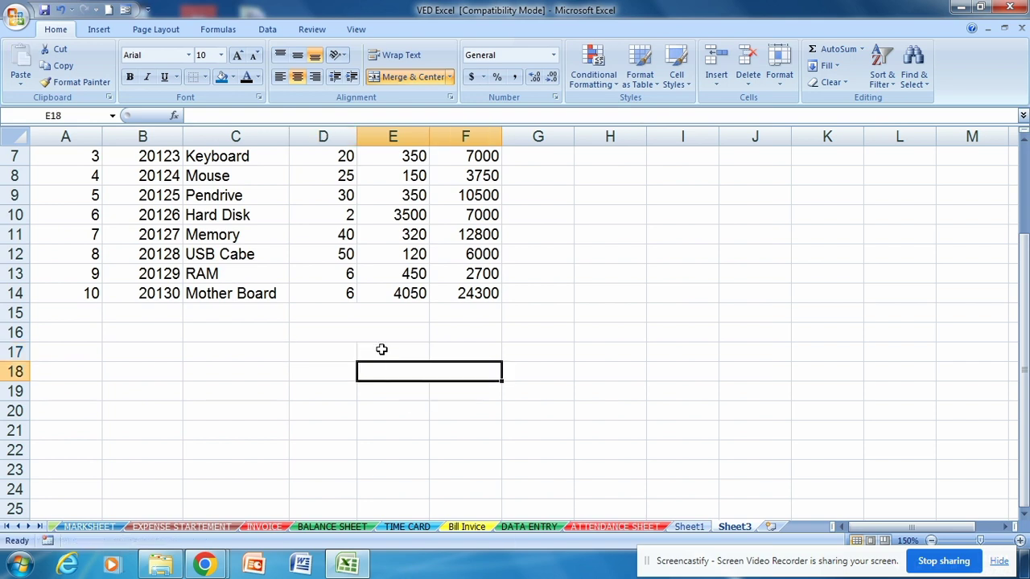
pyautogui.click(423, 349)
pyautogui.moveTo(325, 354); pyautogui.dragTo(410, 373)
pyautogui.click(395, 77)
pyautogui.click(384, 375)
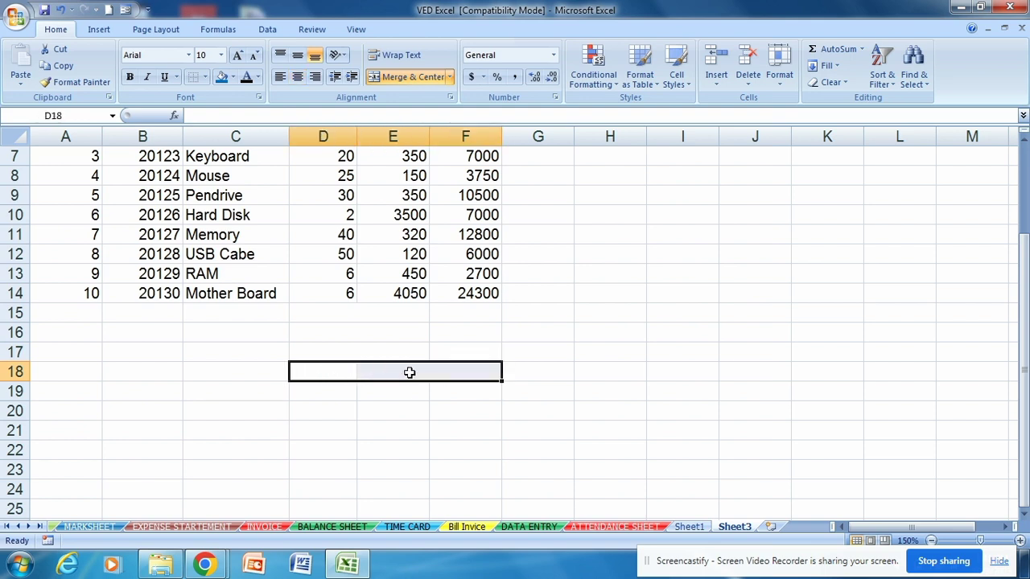
pyautogui.click(449, 77)
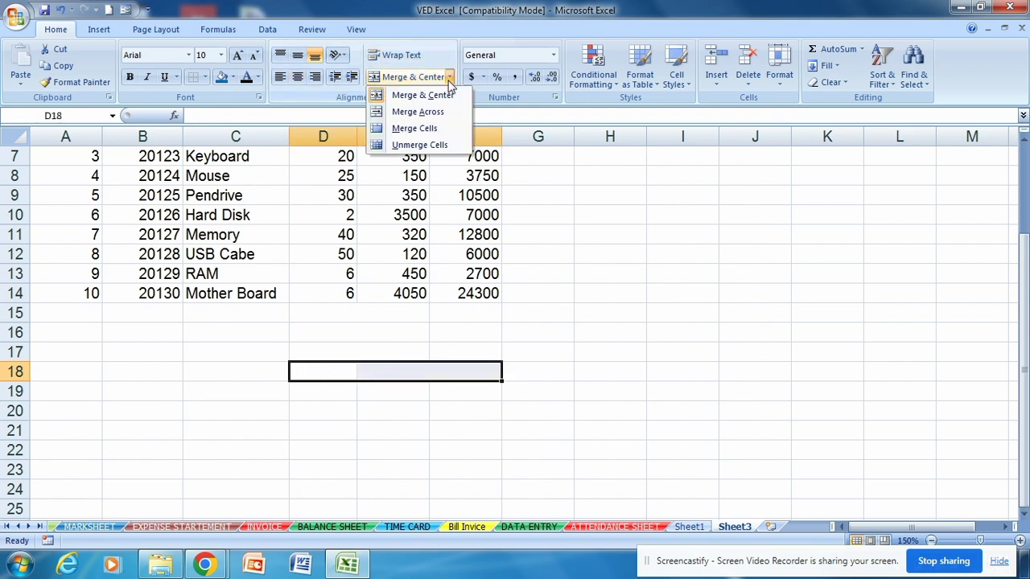
pyautogui.click(430, 144)
pyautogui.click(417, 335)
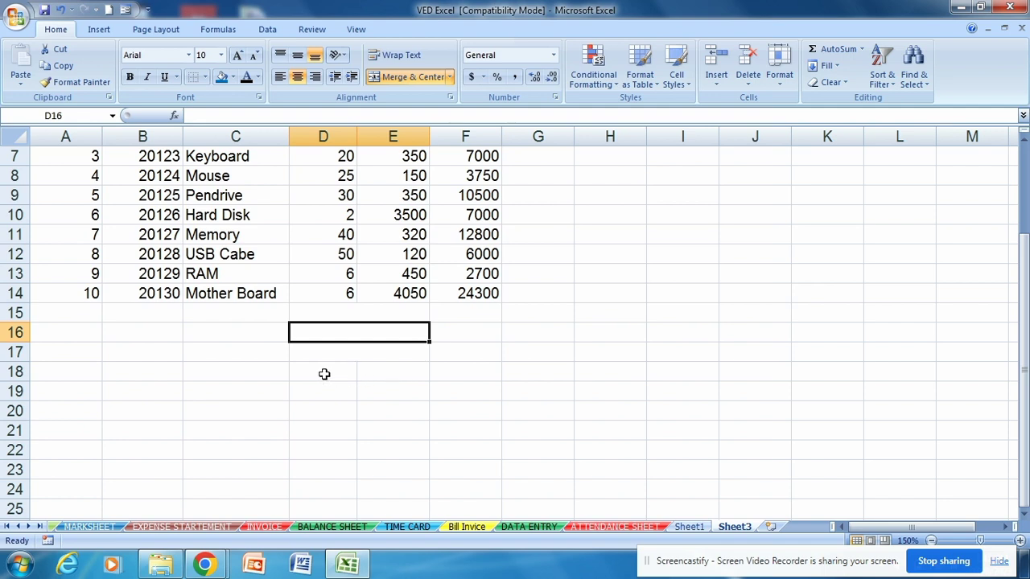
# Merge and center columns D and E in row 18 below the item list.
pyautogui.moveTo(324, 374); pyautogui.dragTo(381, 372)
pyautogui.click(423, 80)
pyautogui.click(513, 297)
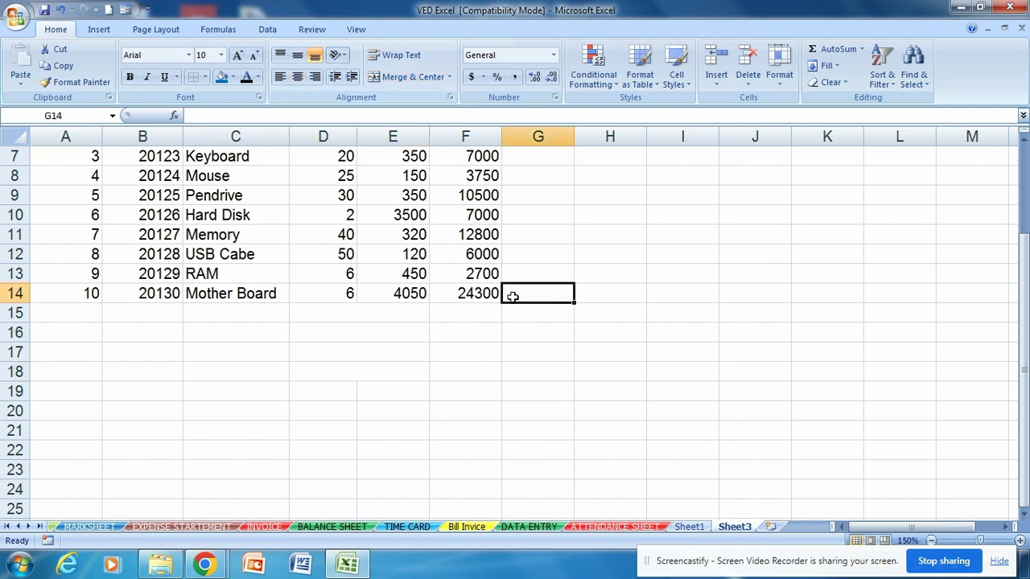
# Enter the label Total Amount in merged cell D15 below the item list.
pyautogui.click(347, 314)
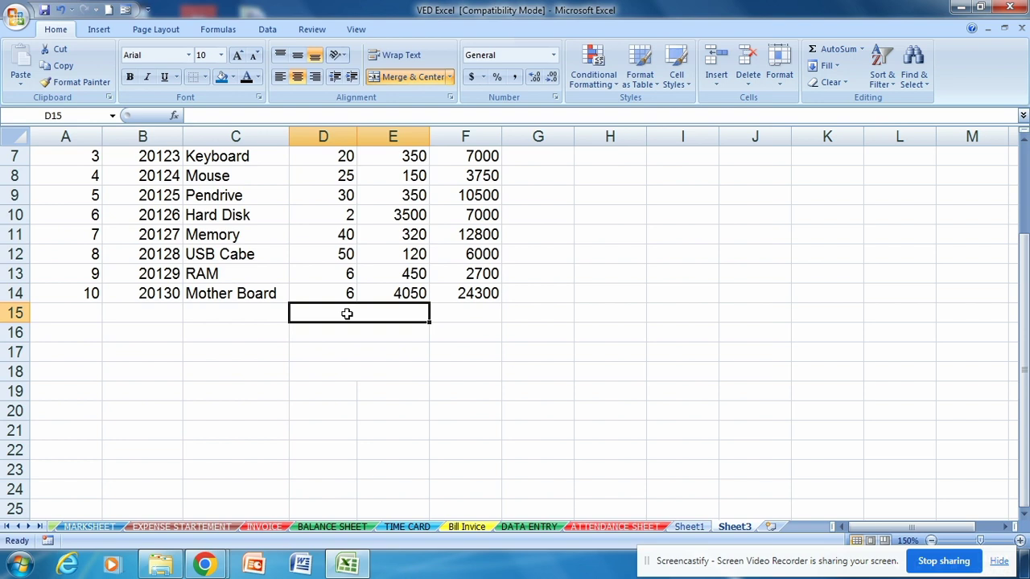
pyautogui.write('T')
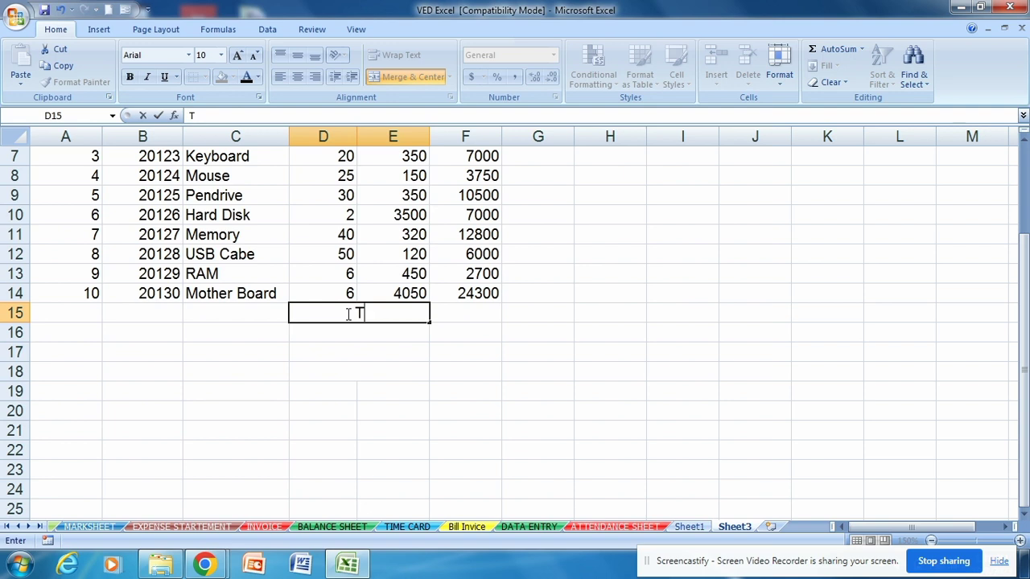
pyautogui.write('otal Amount')
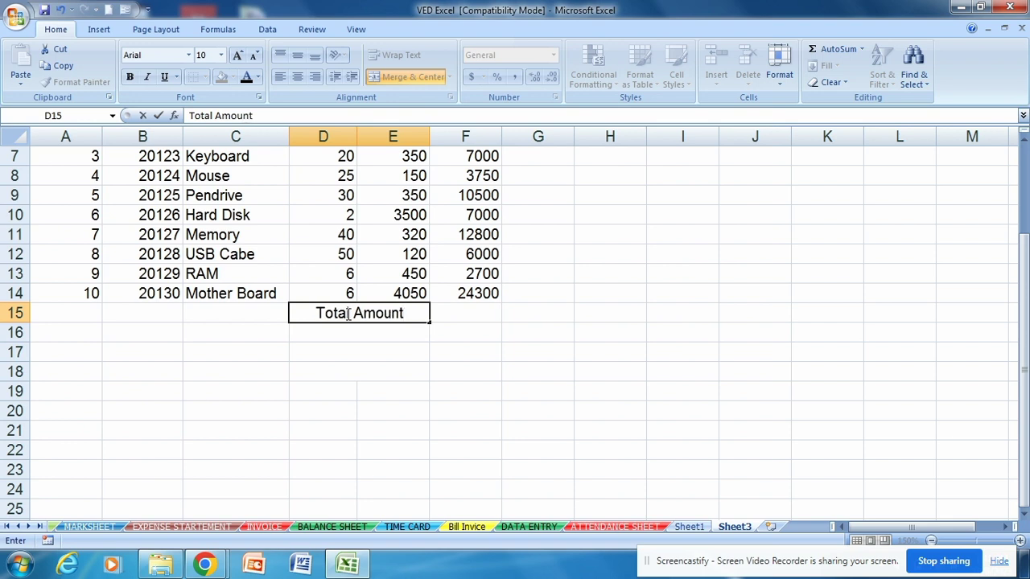
# Try totalling the item amounts in cell F15 with the formula =SUM(F7:F14).
pyautogui.click(480, 322)
pyautogui.click(482, 139)
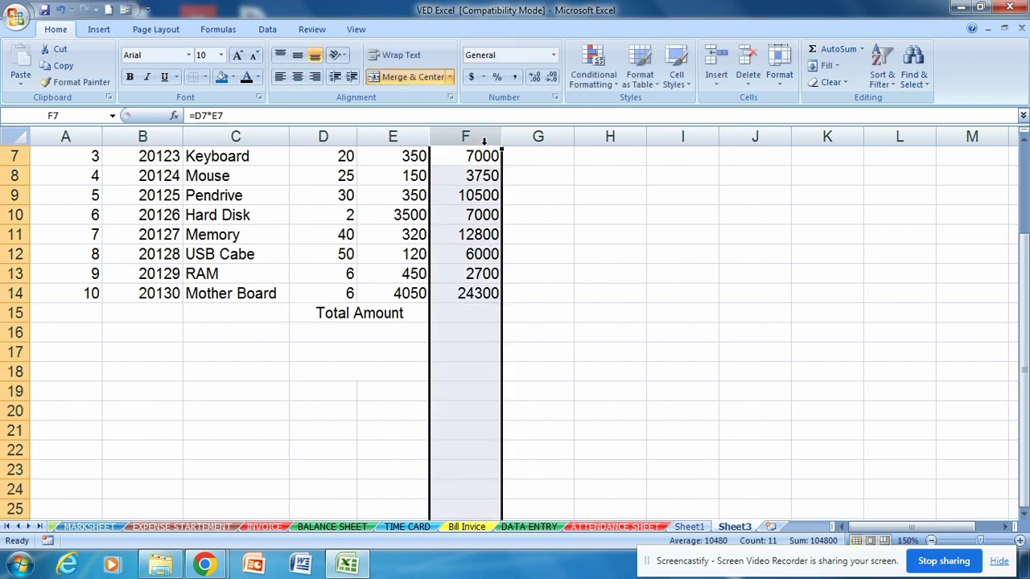
pyautogui.click(507, 296)
pyautogui.moveTo(479, 158); pyautogui.dragTo(481, 316)
pyautogui.click(459, 310)
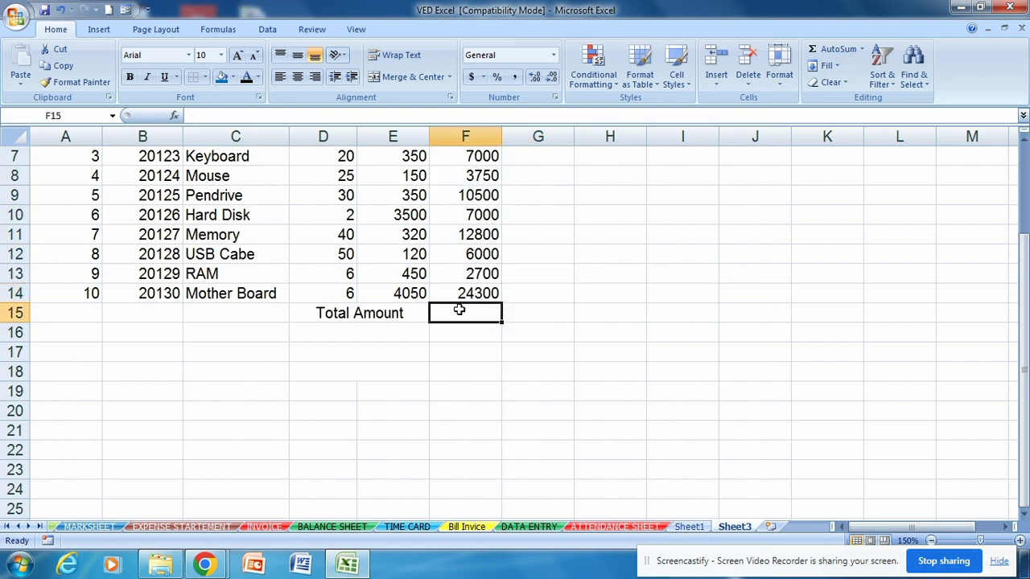
pyautogui.write('=sum')
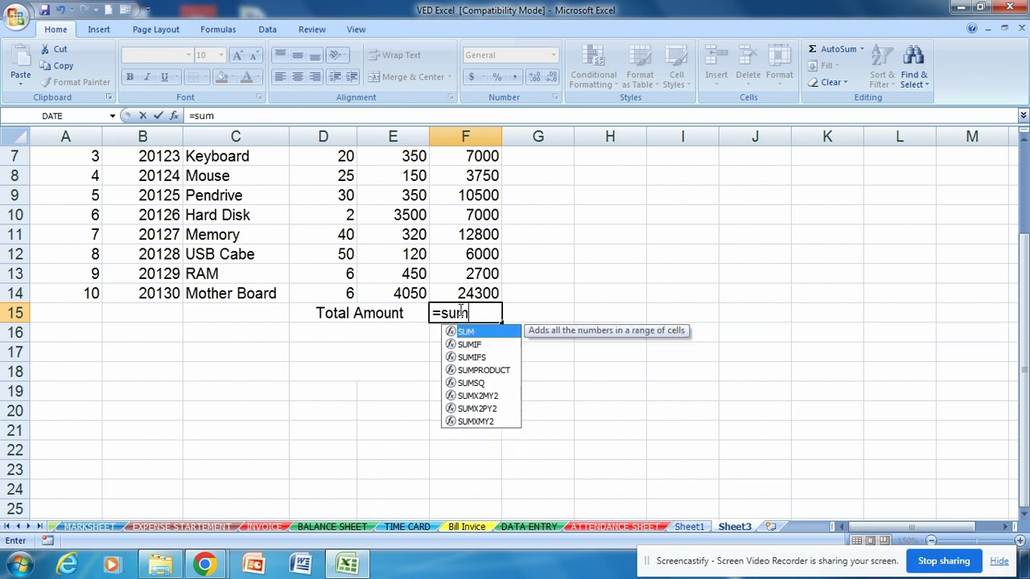
pyautogui.press('Tab')
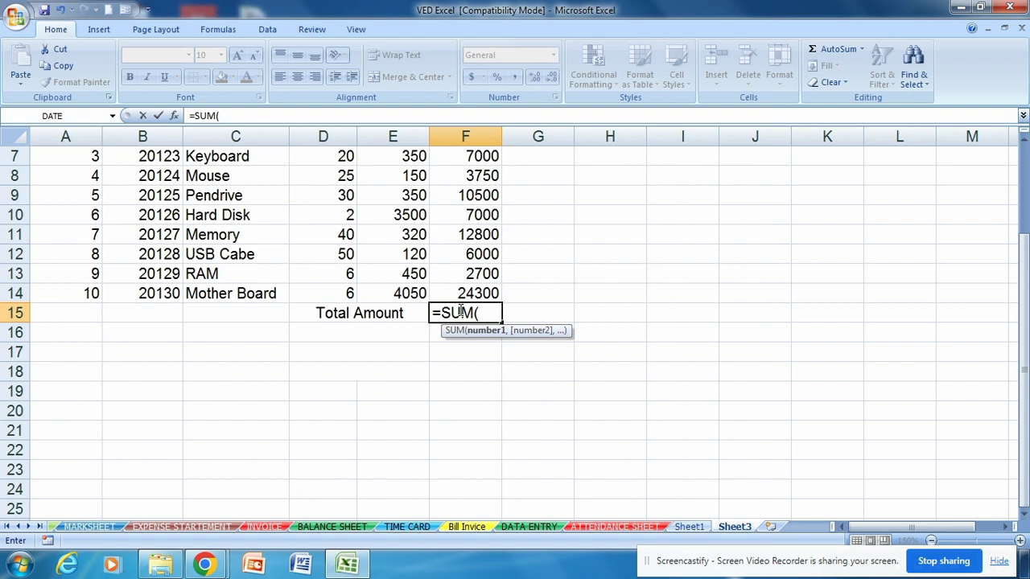
pyautogui.moveTo(478, 159); pyautogui.dragTo(479, 291)
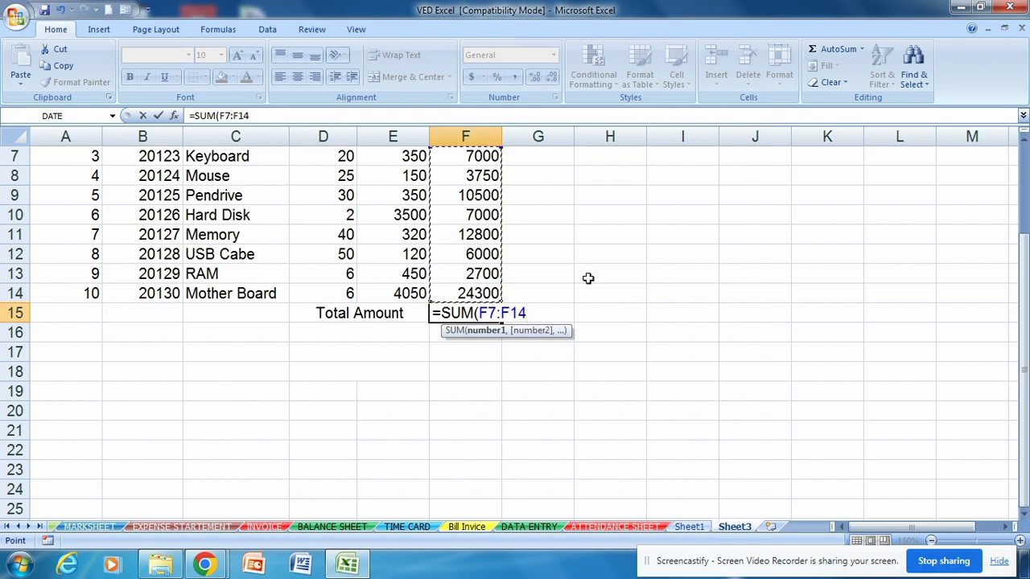
pyautogui.write(')')
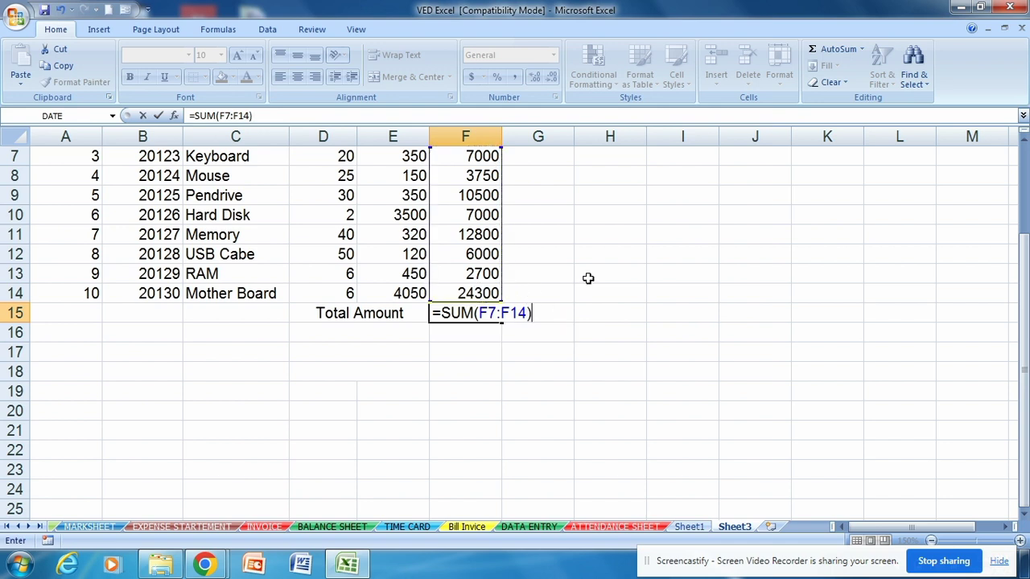
pyautogui.press('Return')
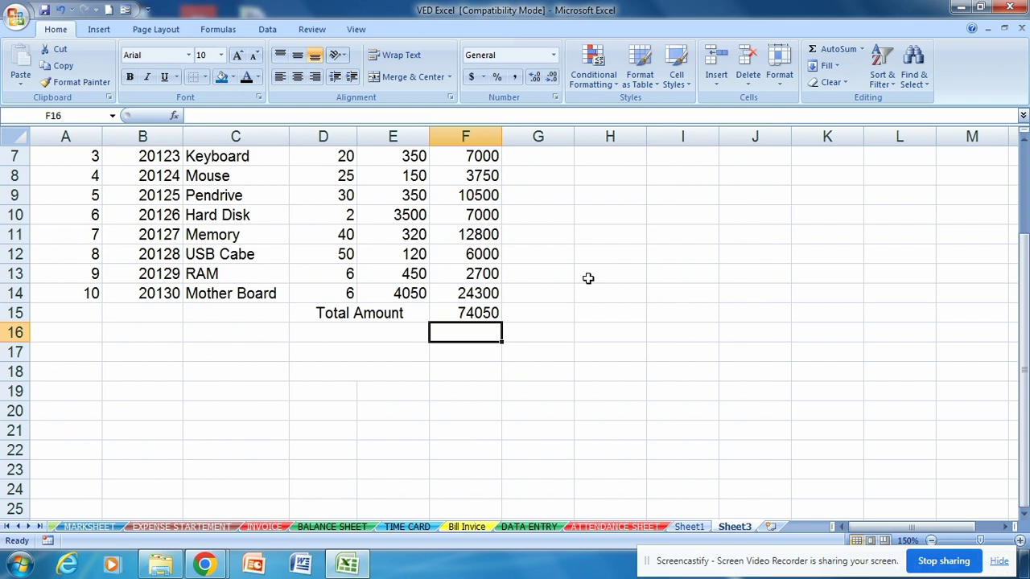
# Clear the total formula from cell F15.
pyautogui.click(467, 314)
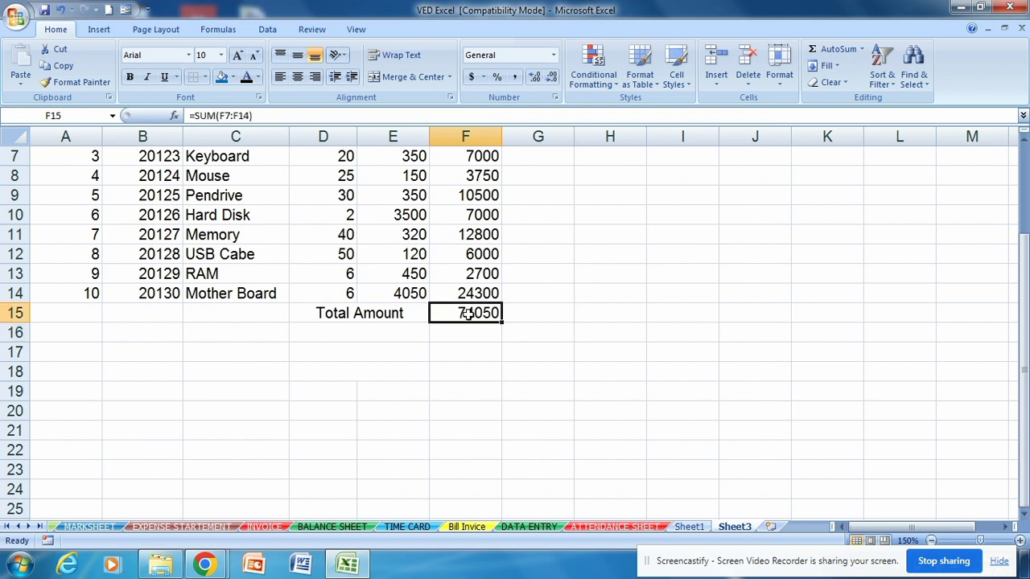
pyautogui.click(506, 312)
pyautogui.click(483, 304)
pyautogui.press('BackSpace')
pyautogui.click(578, 352)
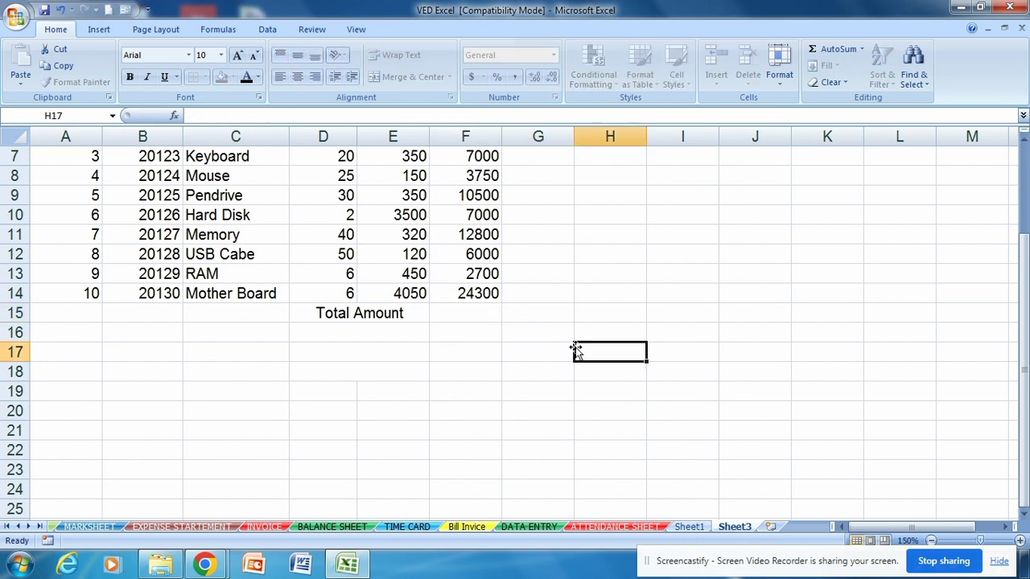
# Calculate the total amount in cell F15 with the formula =SUM(F7:F14).
pyautogui.click(452, 311)
pyautogui.write('=')
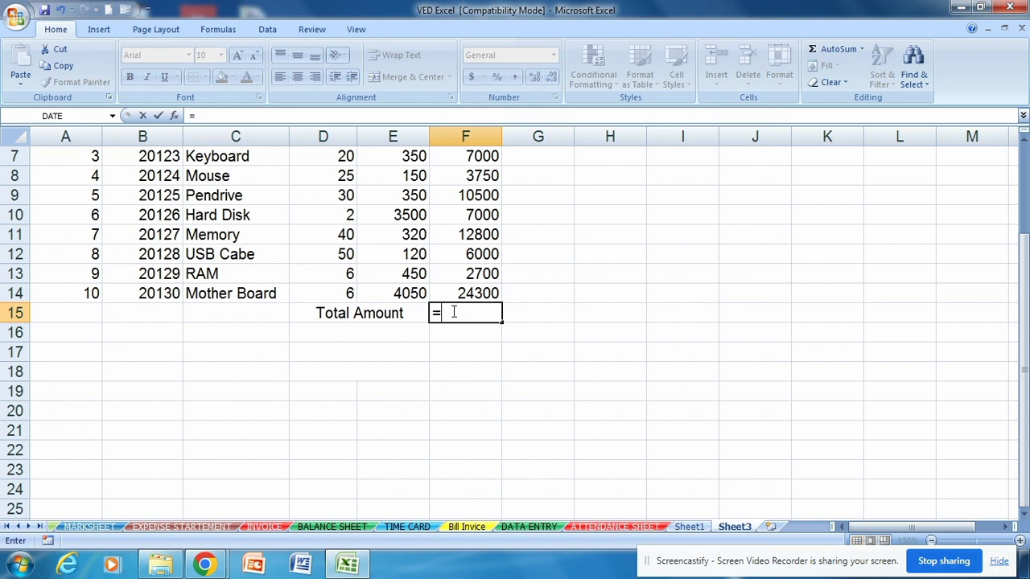
pyautogui.write('sum')
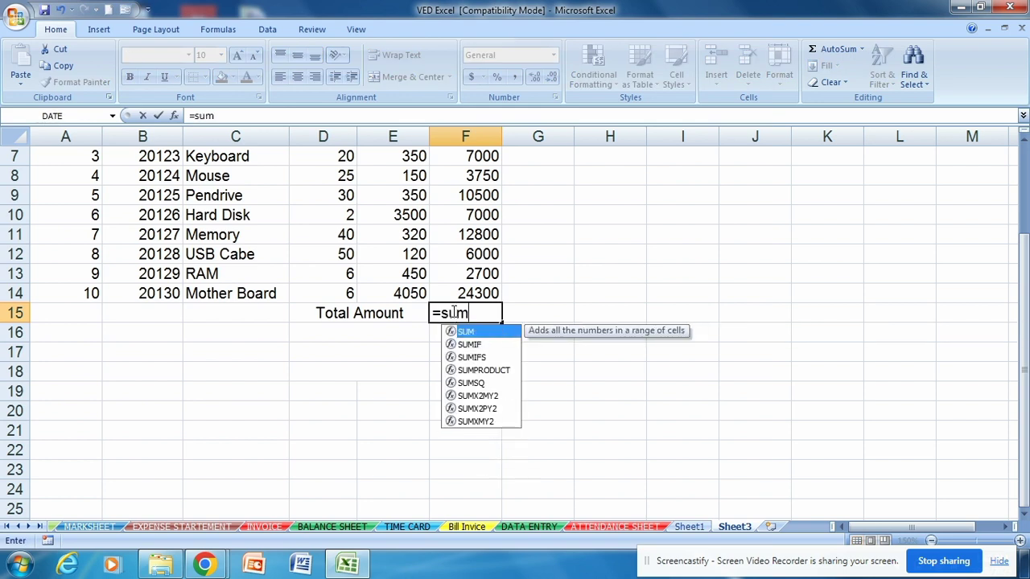
pyautogui.press('Tab')
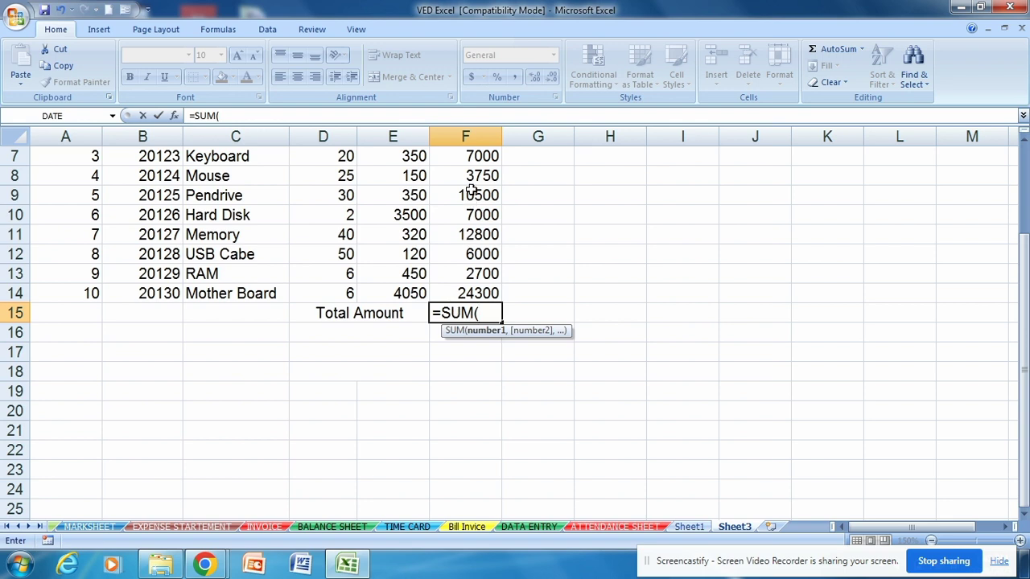
pyautogui.moveTo(473, 154); pyautogui.dragTo(473, 295)
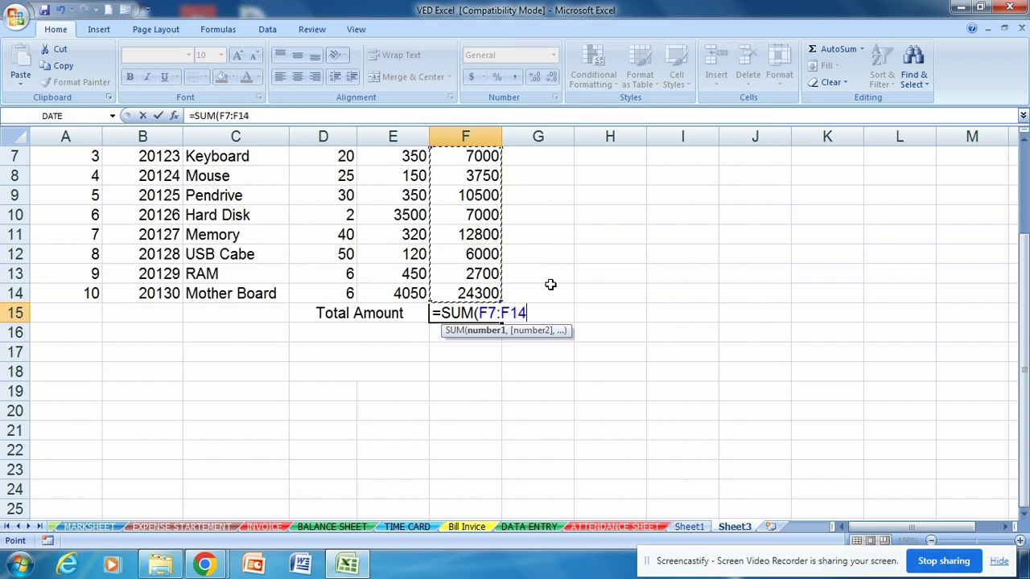
pyautogui.write(')')
pyautogui.press('Return')
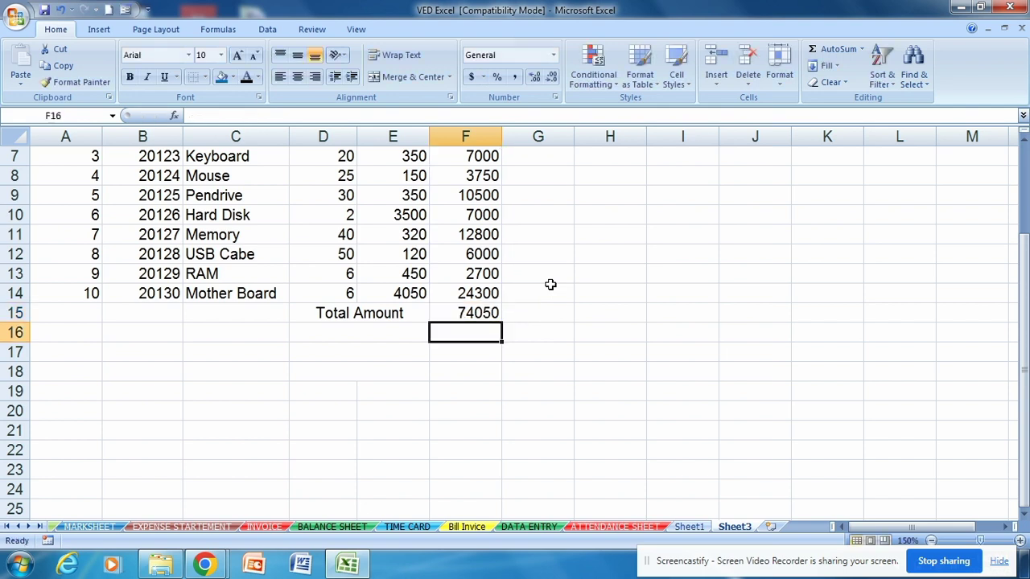
# Enter the label Dicount 10% in merged cell D16 below Total Amount.
pyautogui.scroll(2, 550, 284)
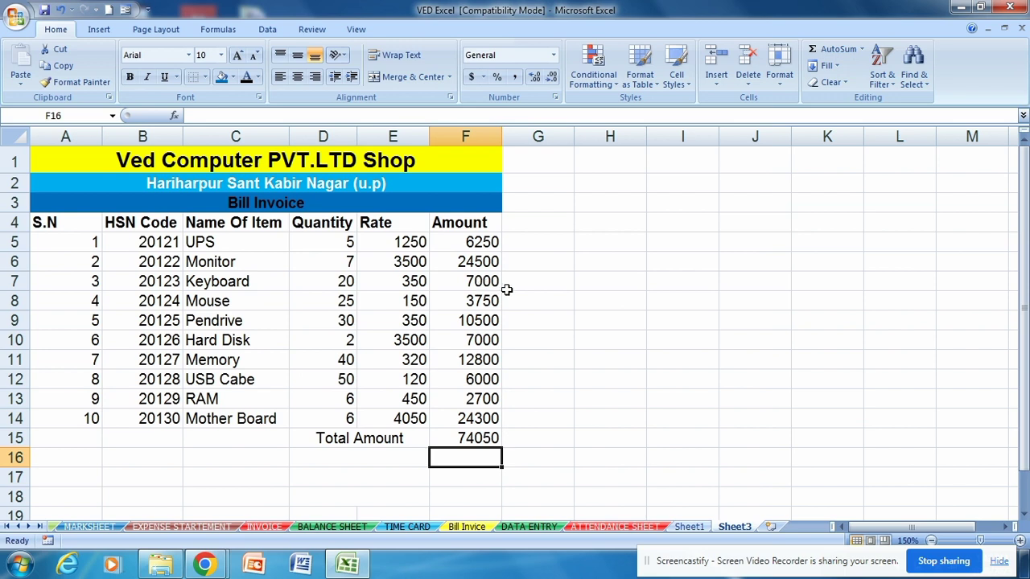
pyautogui.click(538, 400)
pyautogui.click(474, 441)
pyautogui.click(385, 458)
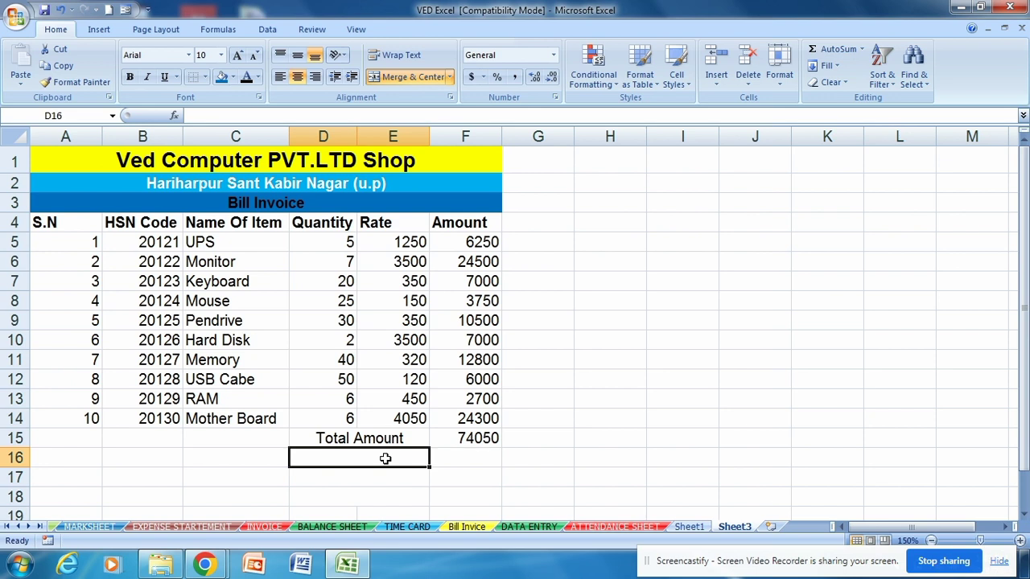
pyautogui.write('Dic')
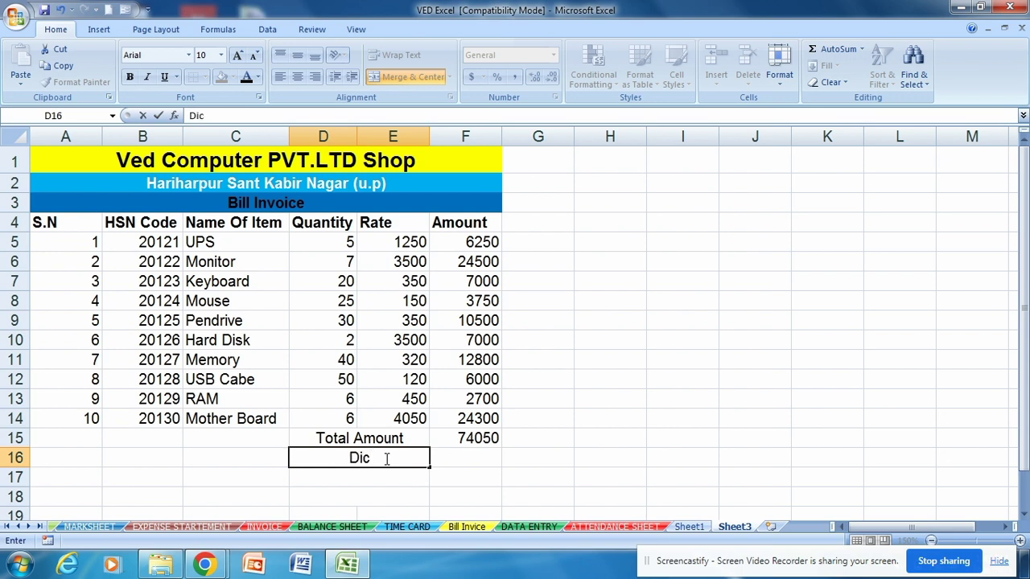
pyautogui.write('ount')
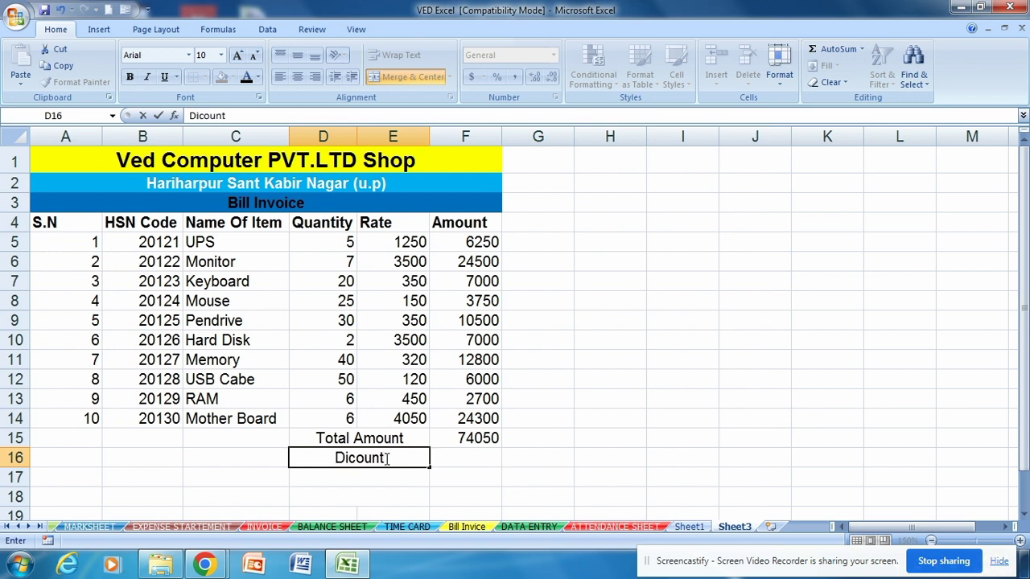
pyautogui.write(' 10')
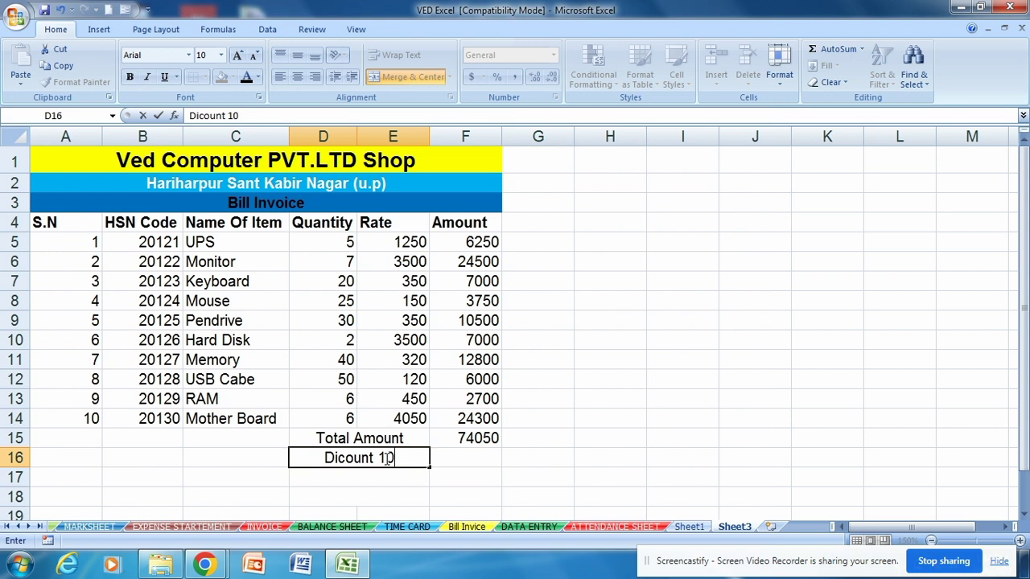
pyautogui.write('%')
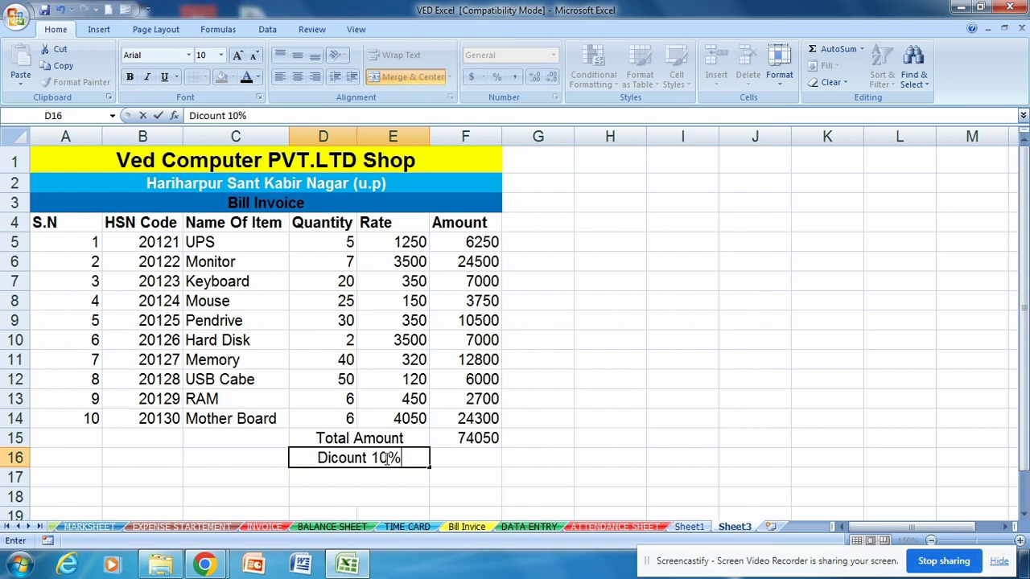
# Calculate the 10% discount in cell F16 with the formula =F15*10/100.
pyautogui.click(487, 458)
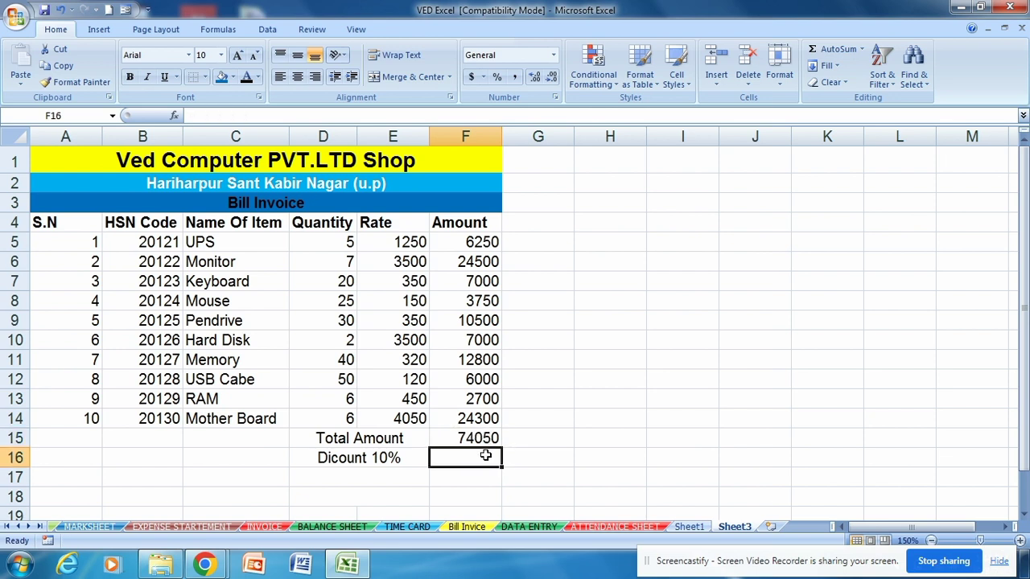
pyautogui.write('=')
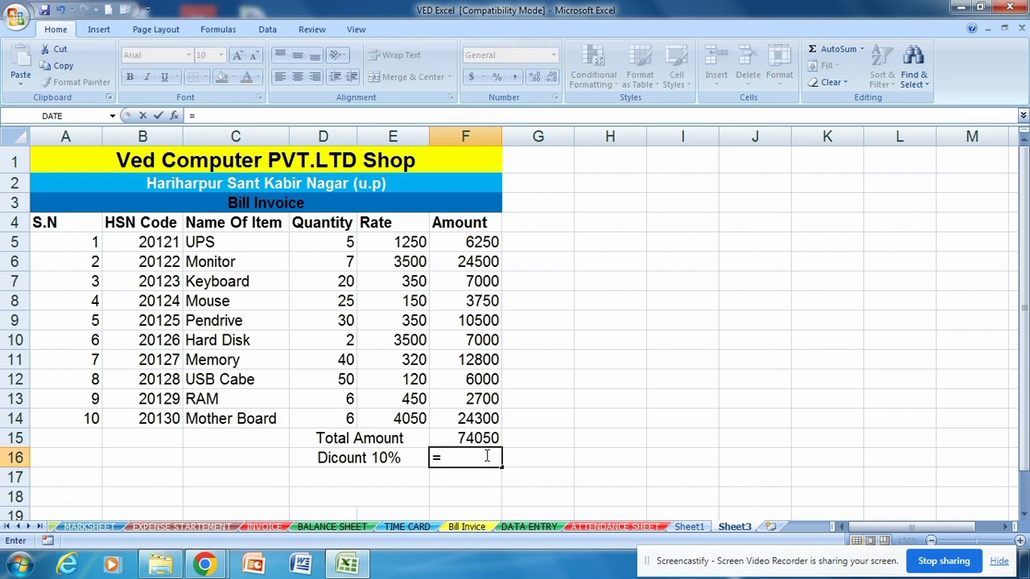
pyautogui.press('Escape')
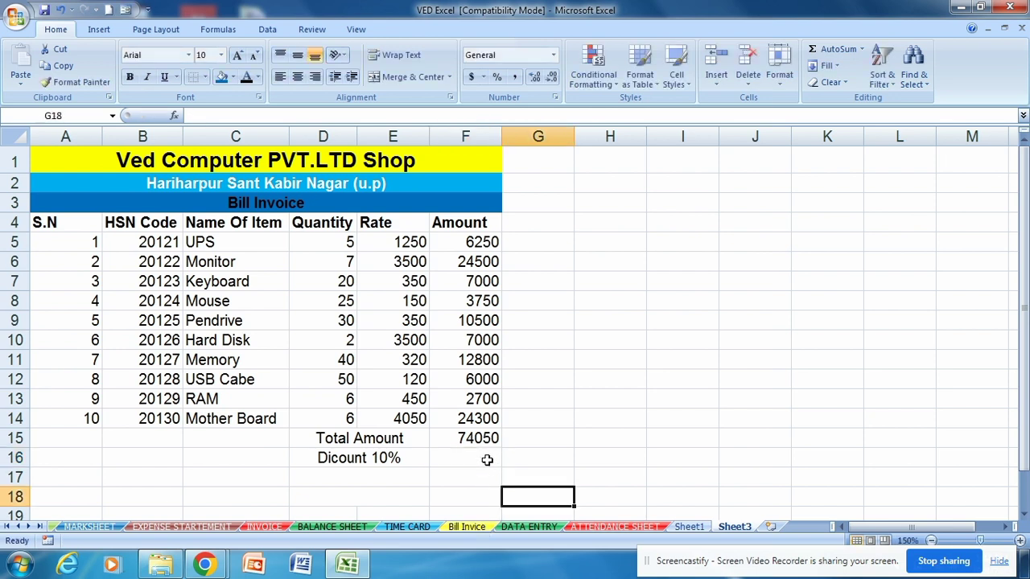
pyautogui.write('=')
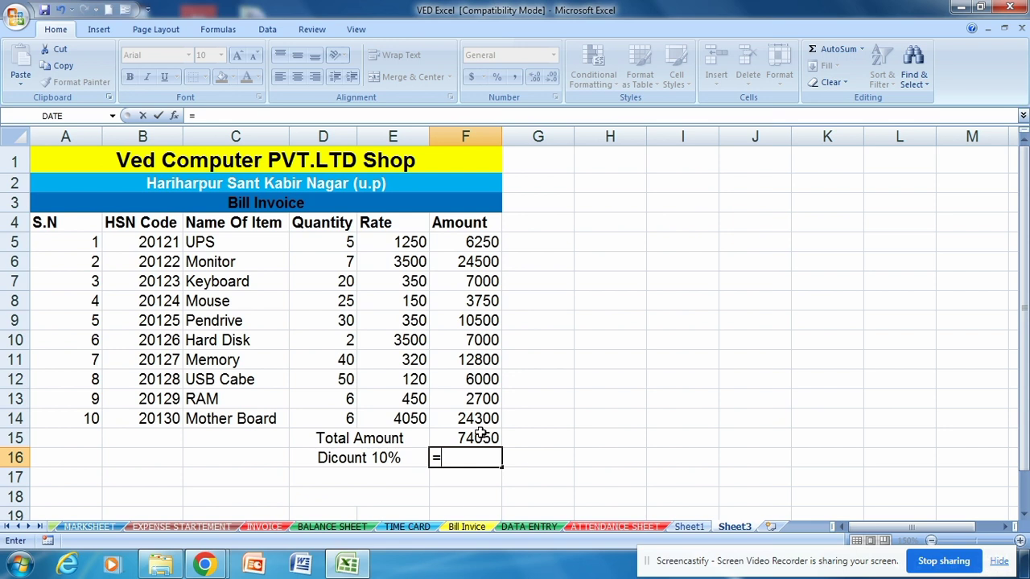
pyautogui.click(481, 436)
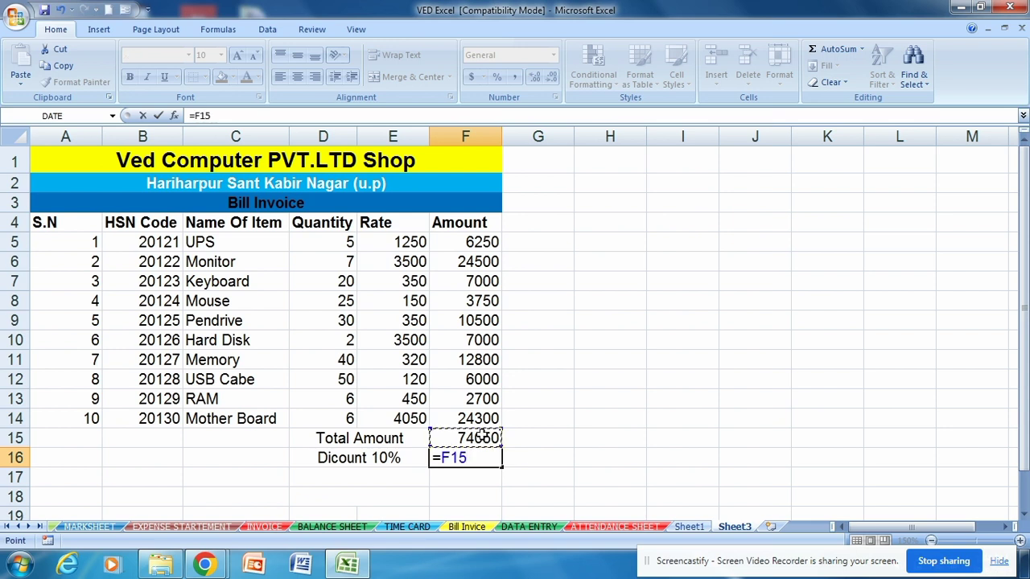
pyautogui.write('*10')
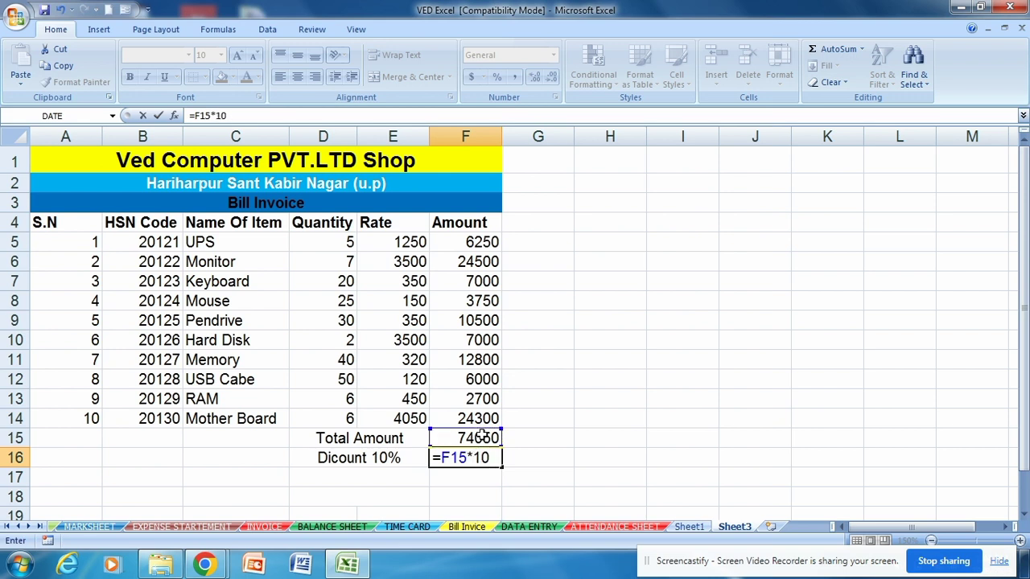
pyautogui.write('/100')
pyautogui.press('Return')
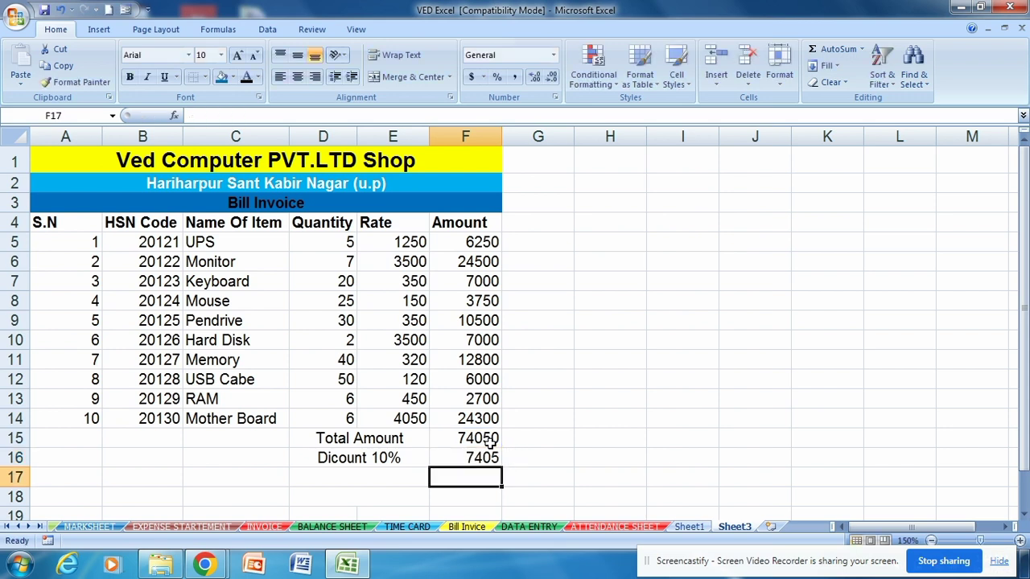
# Add a Gross Total label in merged cell D17 and calculate it in F17 with the formula =F15-F16.
pyautogui.click(381, 478)
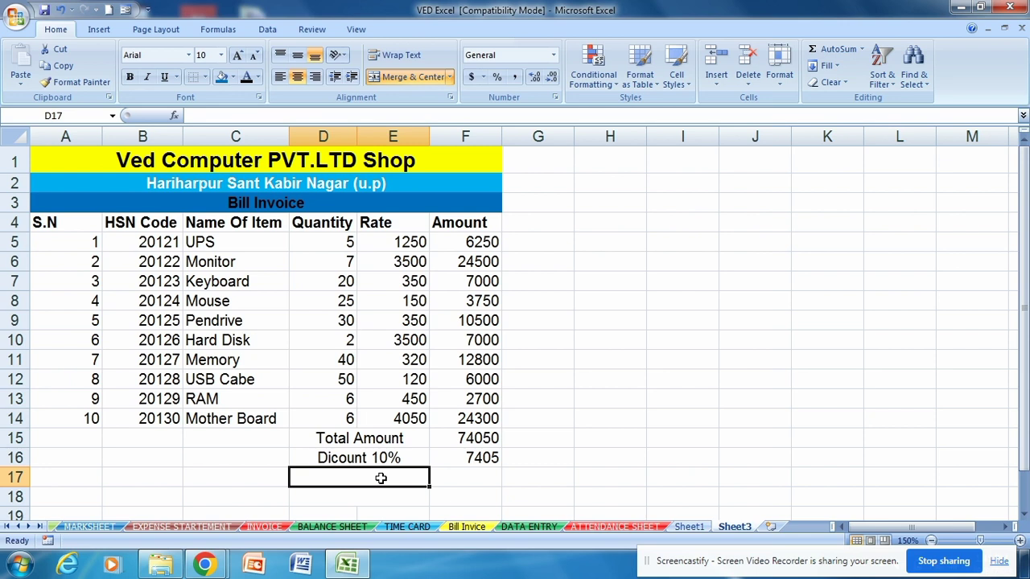
pyautogui.write('Gross Total')
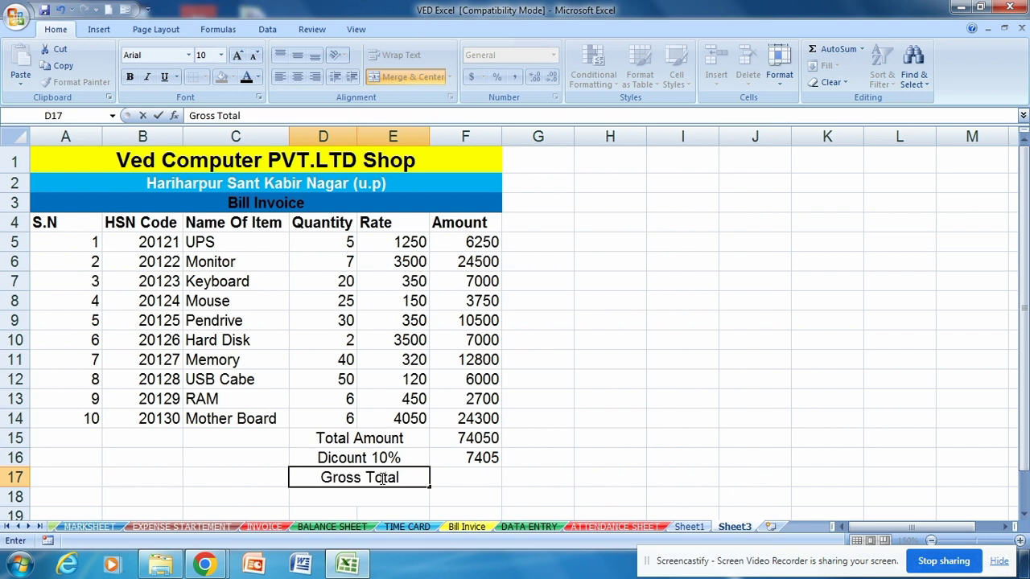
pyautogui.click(471, 475)
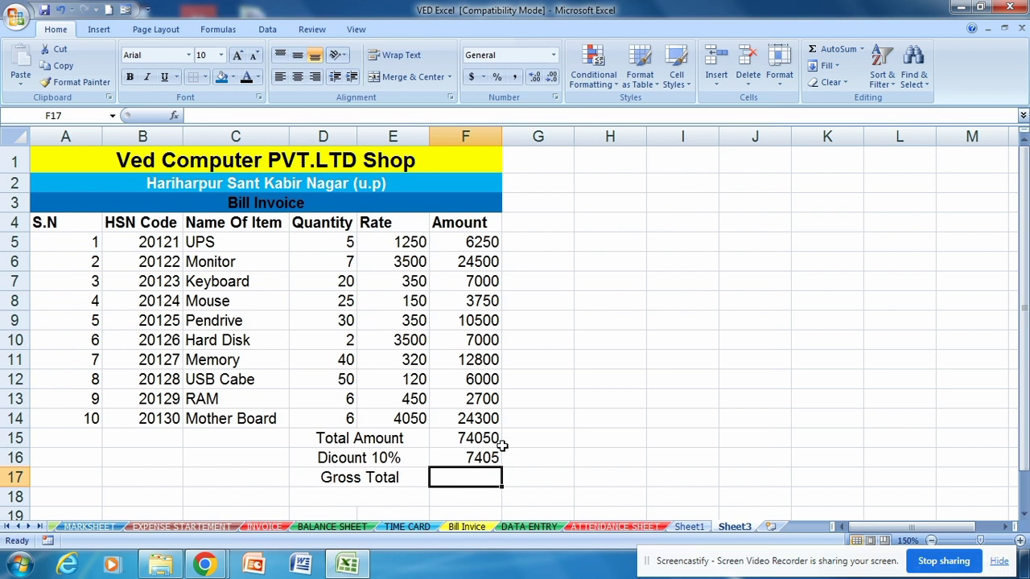
pyautogui.write('=')
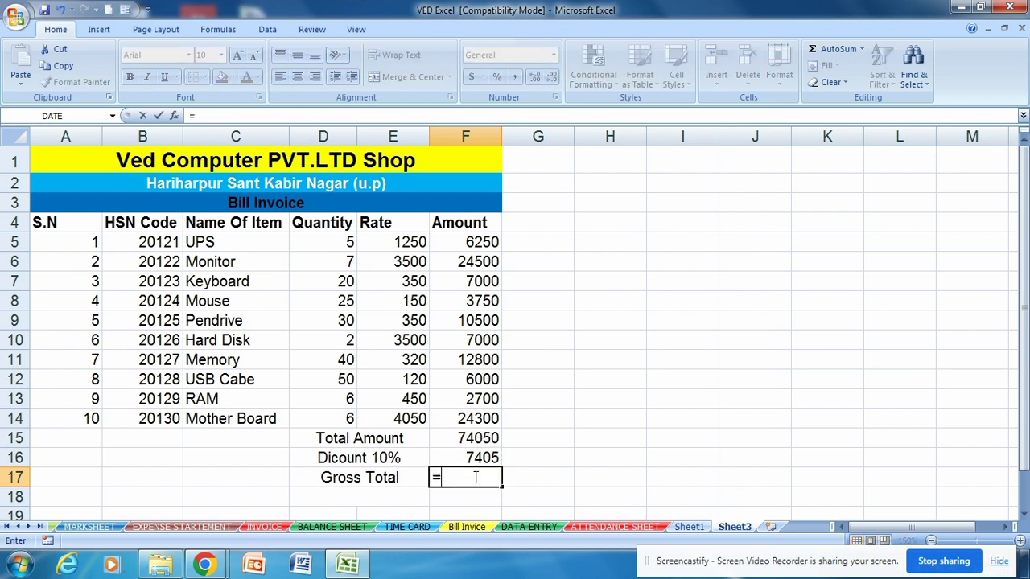
pyautogui.click(472, 437)
pyautogui.write('-')
pyautogui.click(467, 458)
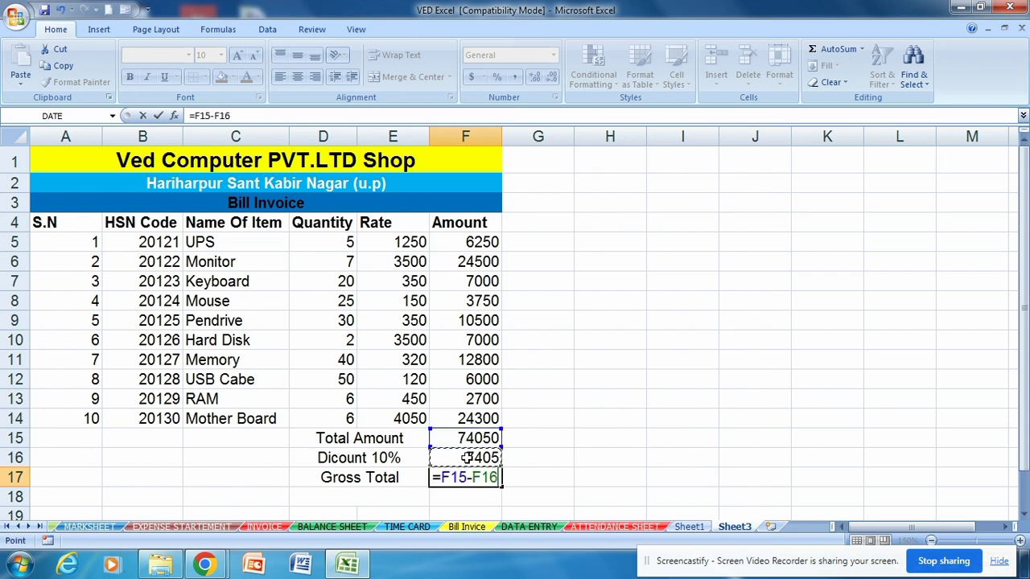
pyautogui.press('Return')
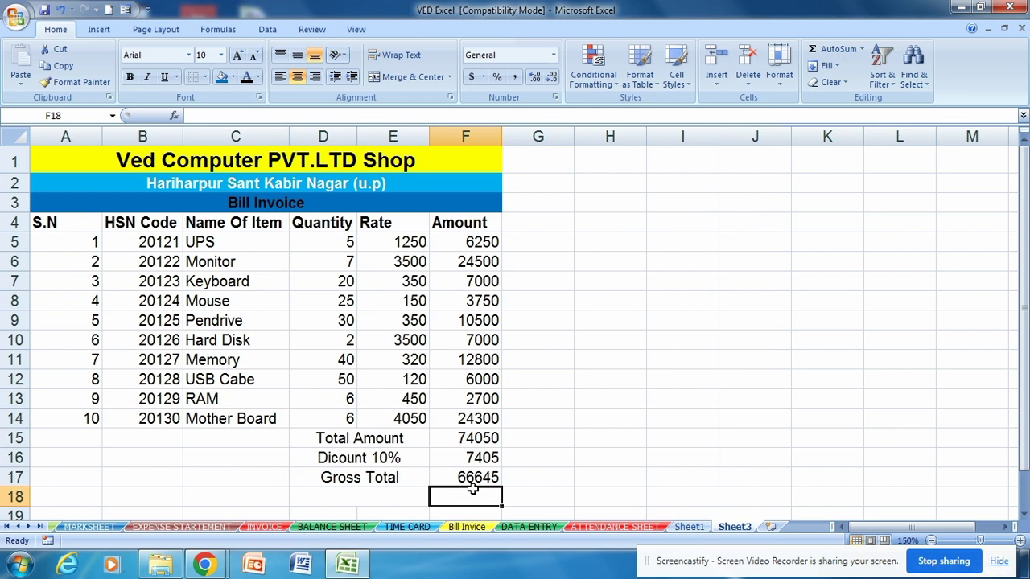
# Enter the label GST 18% in merged cell D18 below Gross Total.
pyautogui.click(332, 496)
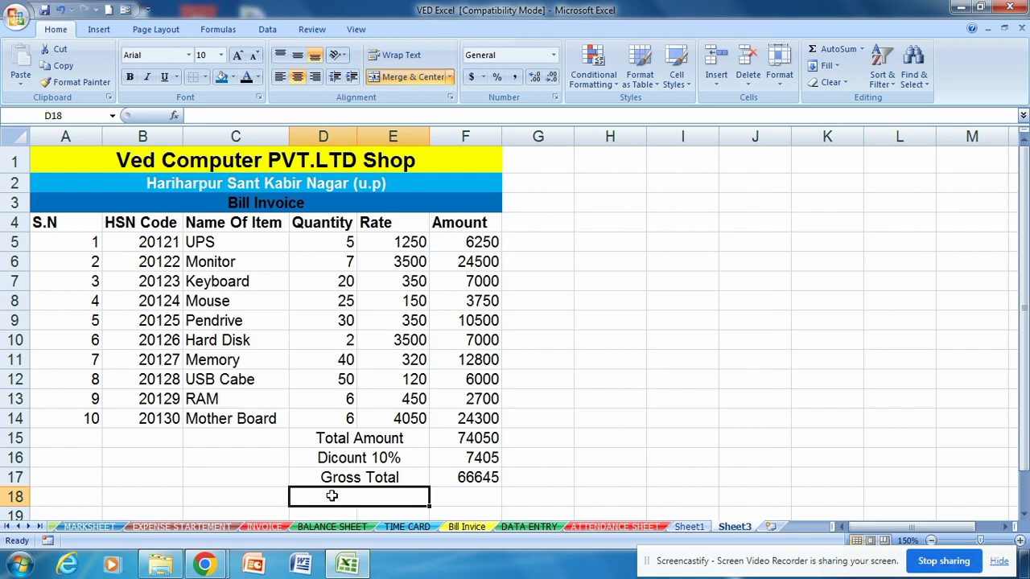
pyautogui.write('Gst')
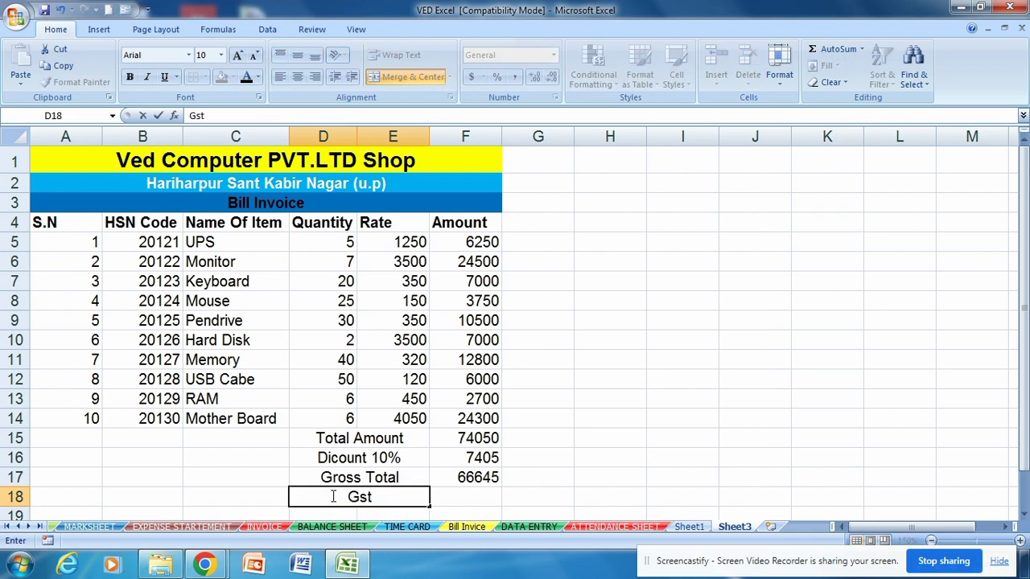
pyautogui.press('BackSpace')
pyautogui.press('BackSpace')
pyautogui.write('ST 18')
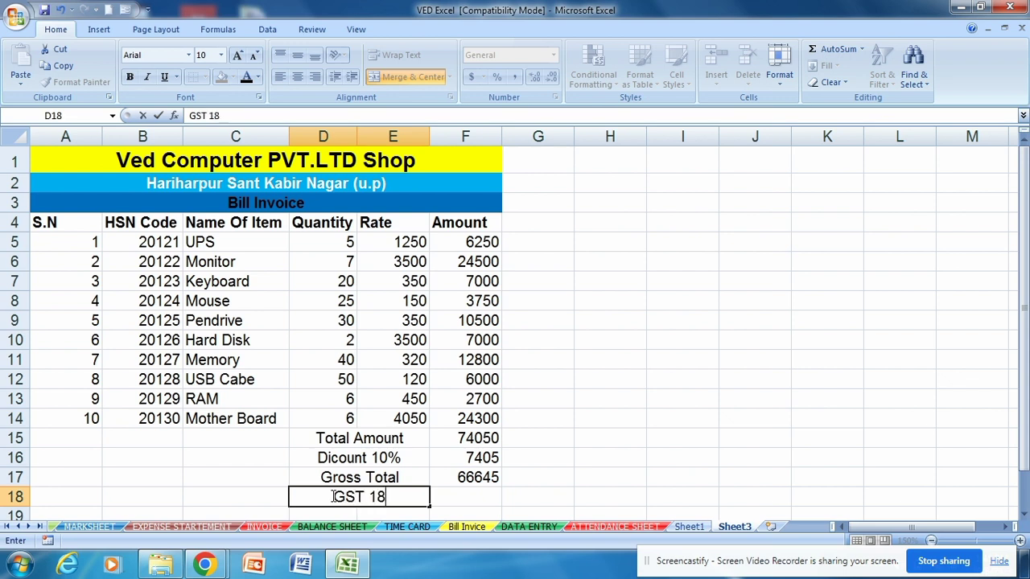
pyautogui.write('%')
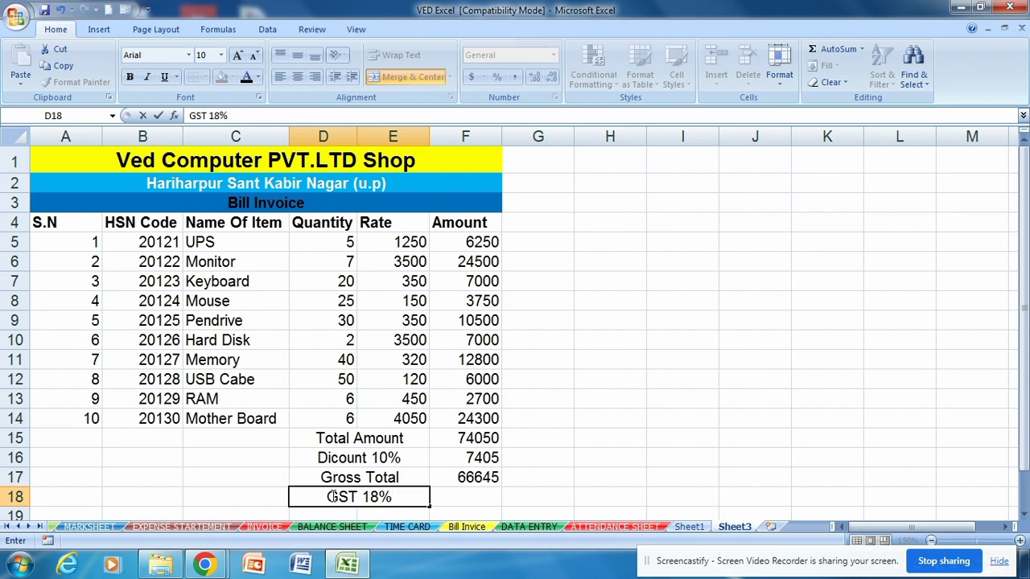
# Calculate the 18% GST in cell F18 with the formula =F17*18/100.
pyautogui.click(454, 495)
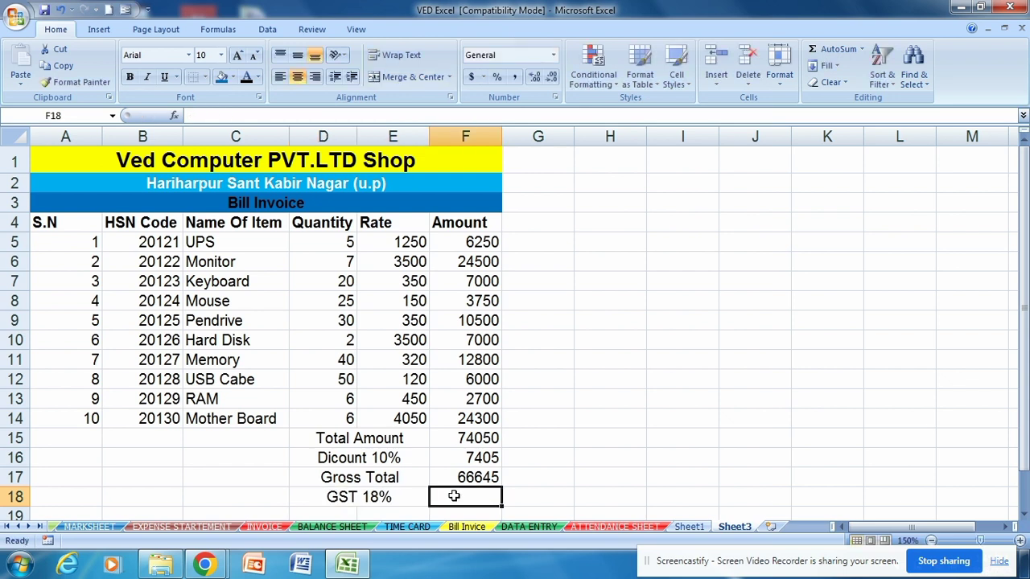
pyautogui.write('=')
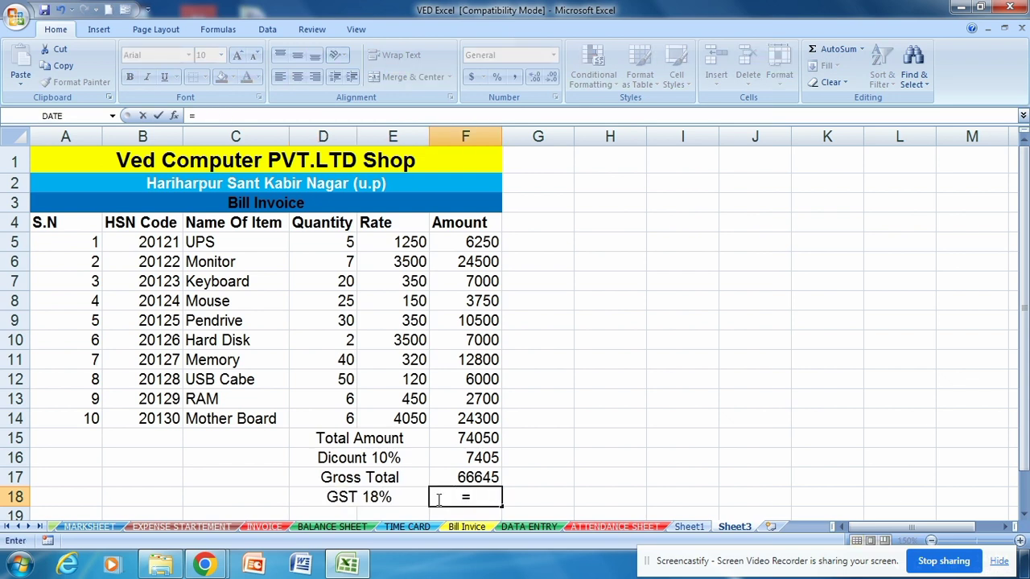
pyautogui.click(460, 477)
pyautogui.write('*')
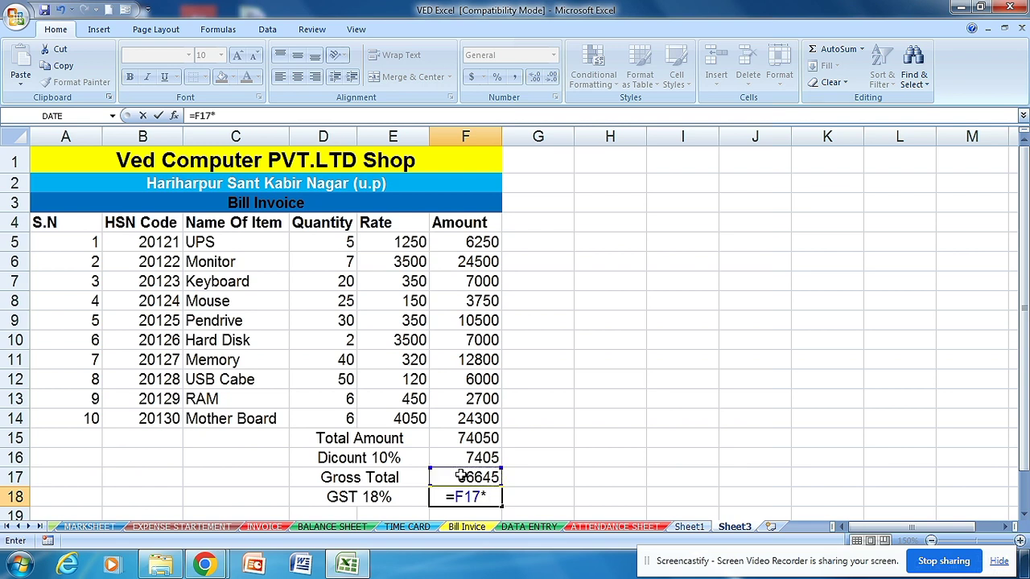
pyautogui.write('18/100')
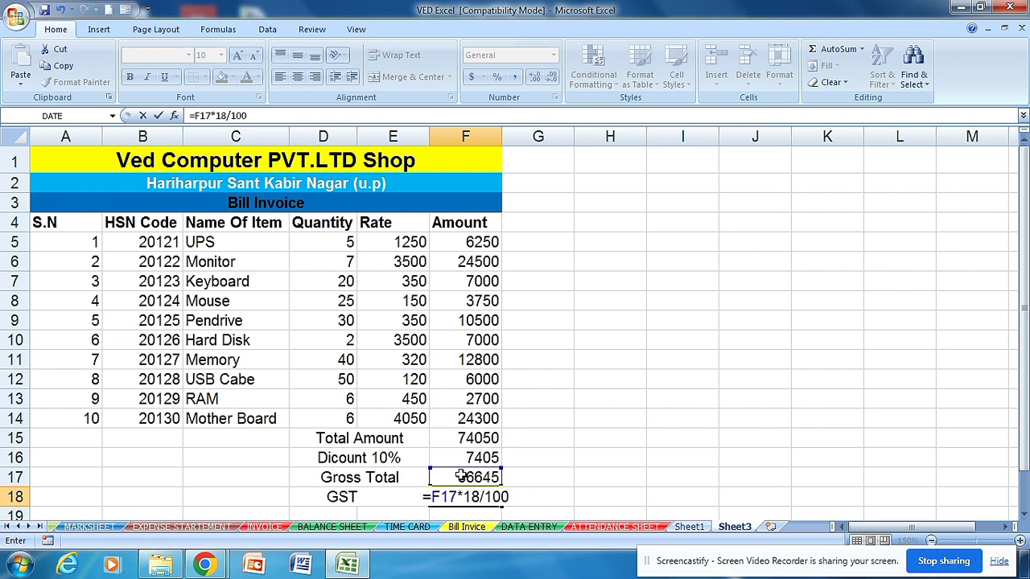
pyautogui.press('Return')
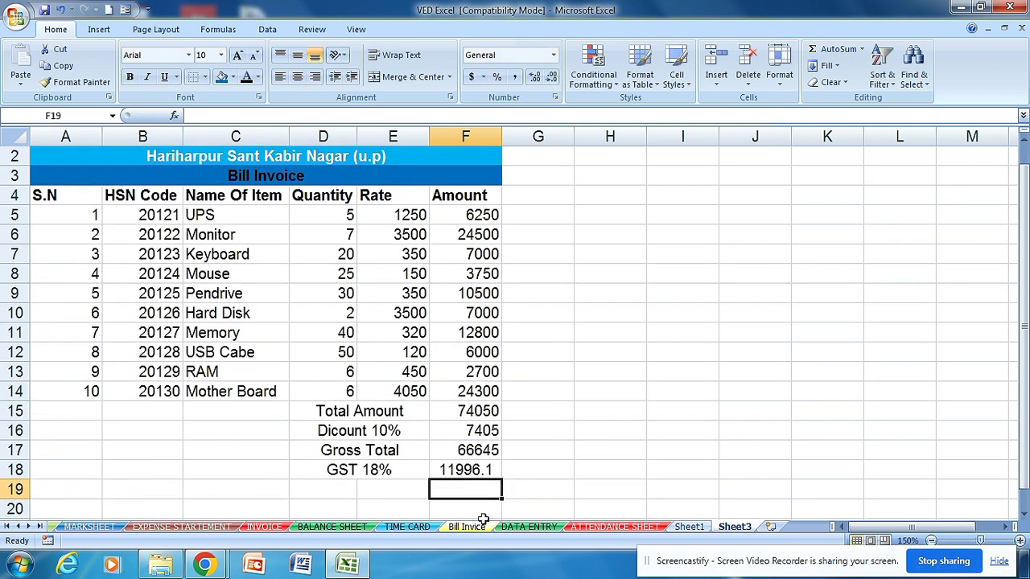
pyautogui.doubleClick(486, 472)
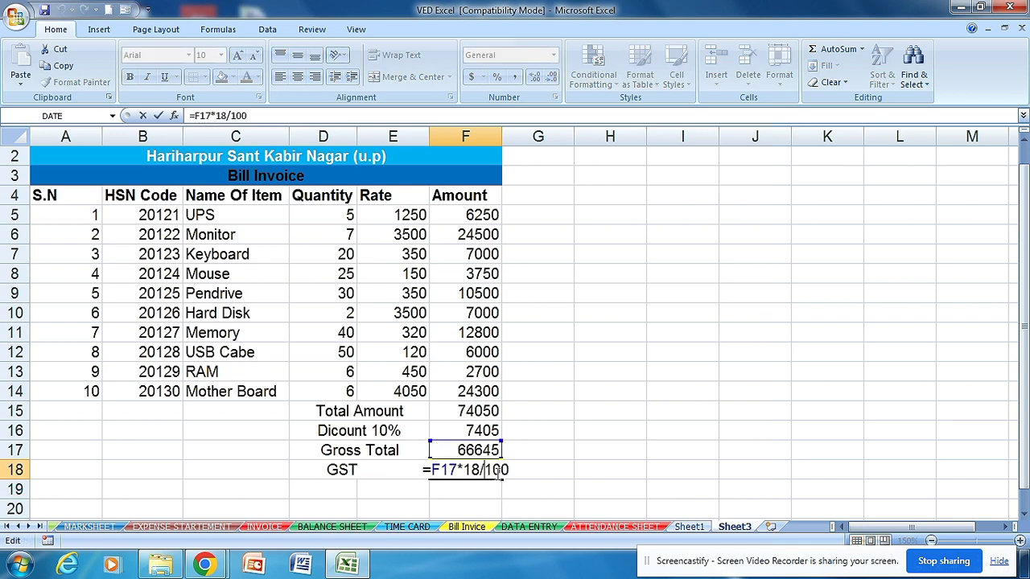
pyautogui.press('Return')
# Merge and center cells D19:E19 and enter the label Total Paid Amount.
pyautogui.moveTo(332, 487); pyautogui.dragTo(386, 484)
pyautogui.click(395, 76)
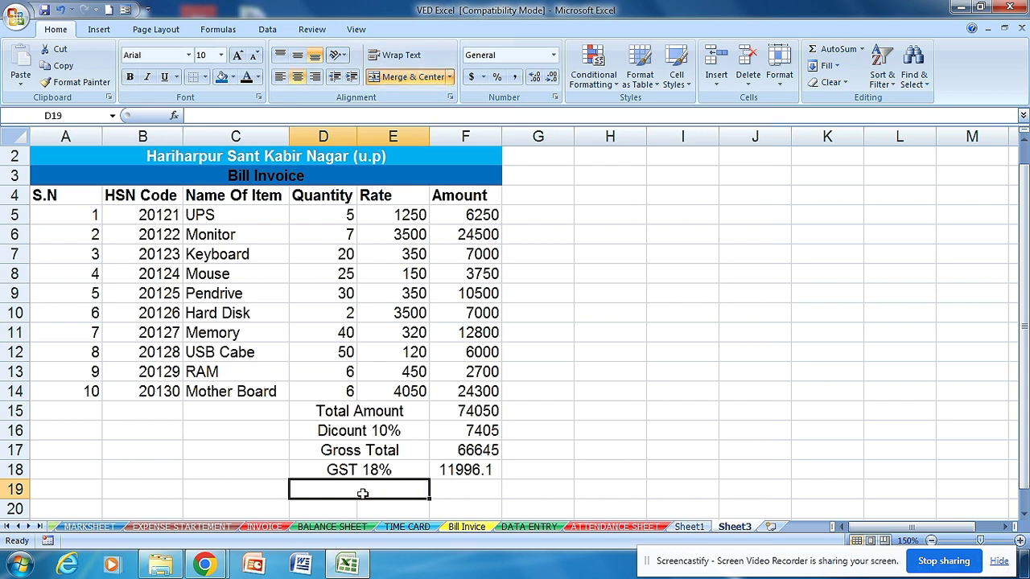
pyautogui.write('Total Amount')
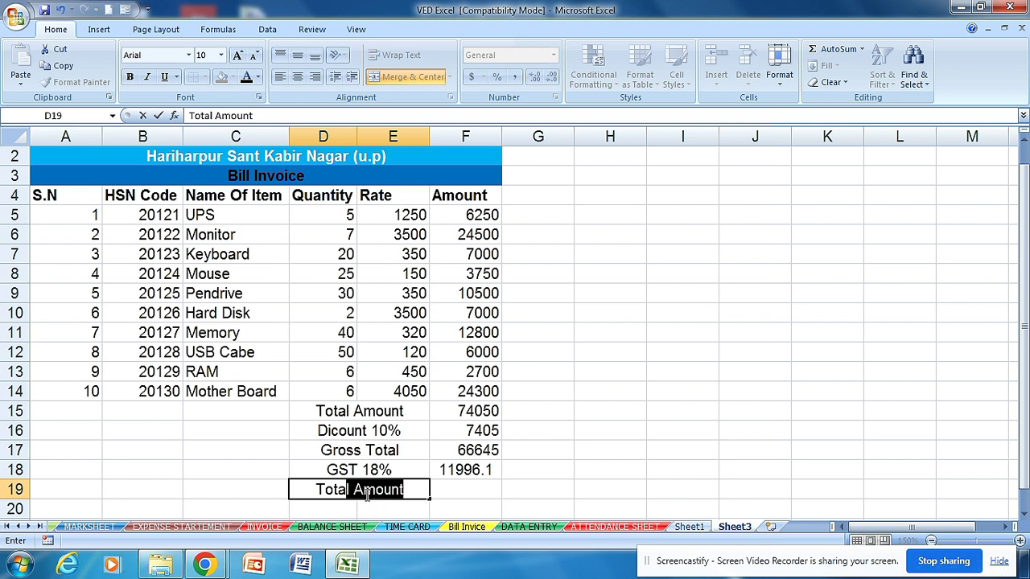
pyautogui.click(348, 489)
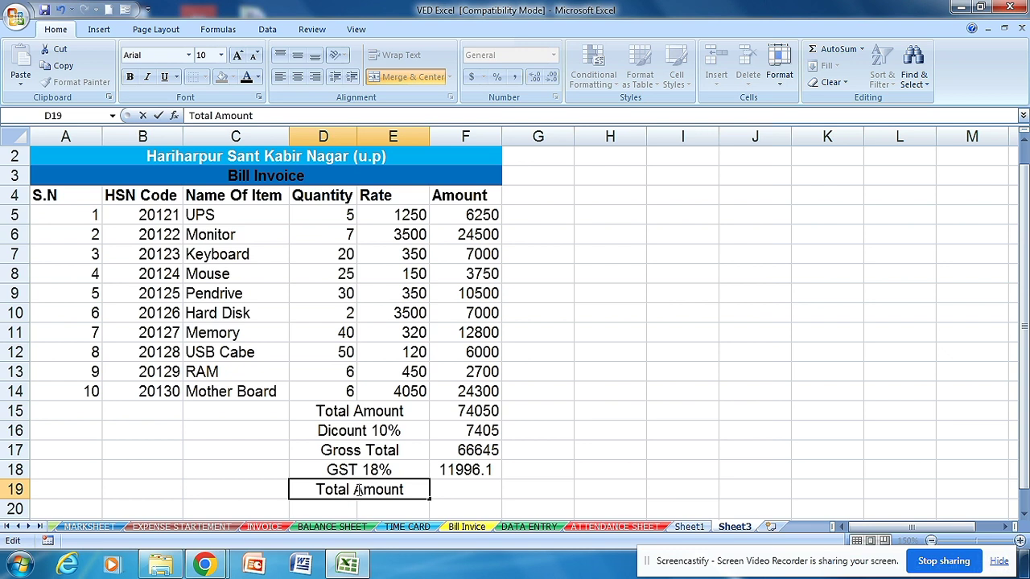
pyautogui.write('Pay')
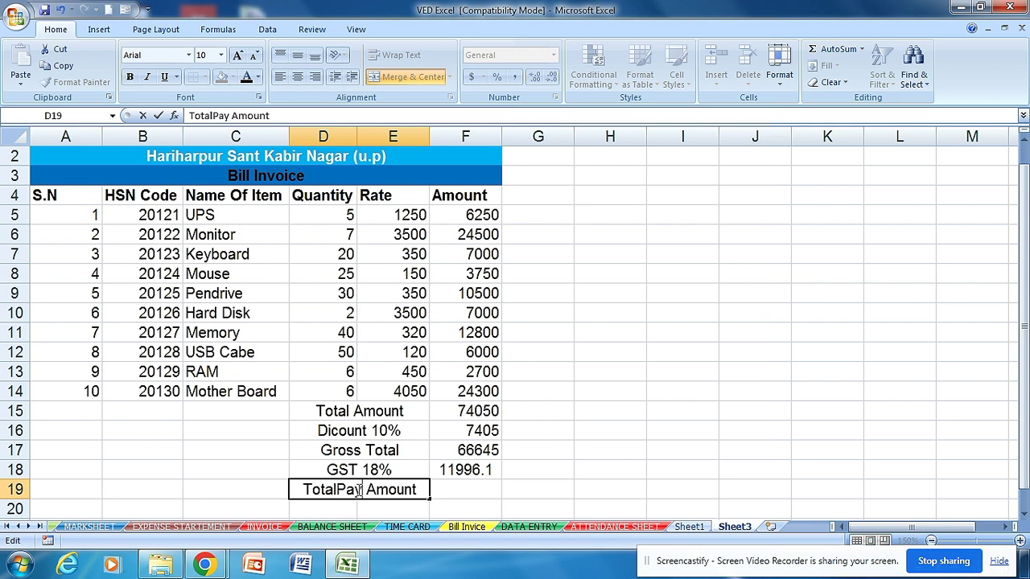
pyautogui.press('BackSpace')
pyautogui.write('id')
pyautogui.click(334, 490)
# Calculate the total paid amount in cell F19 with the formula =F17+F18.
pyautogui.click(437, 489)
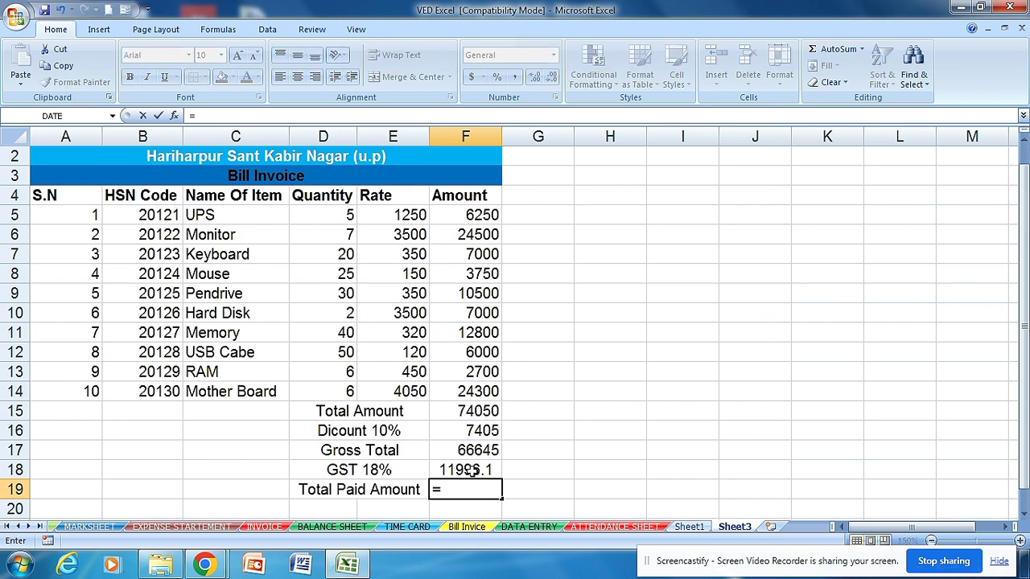
pyautogui.click(468, 452)
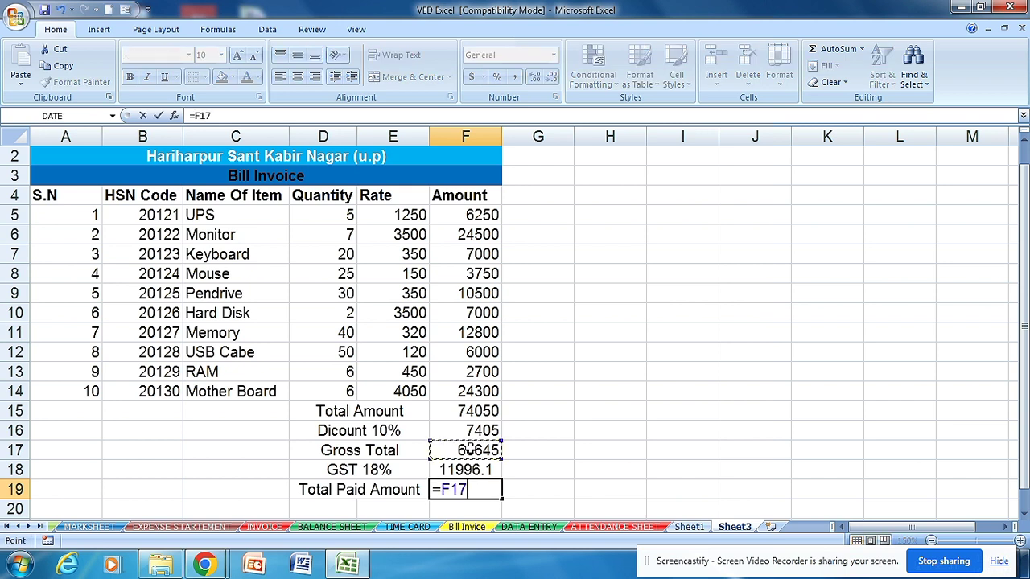
pyautogui.write('=')
pyautogui.click(464, 469)
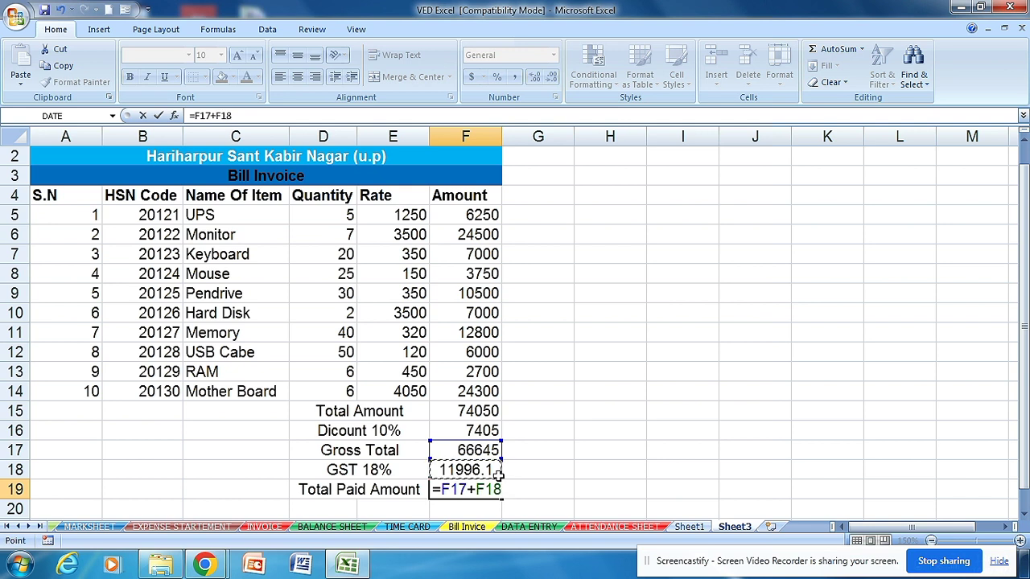
pyautogui.press('Return')
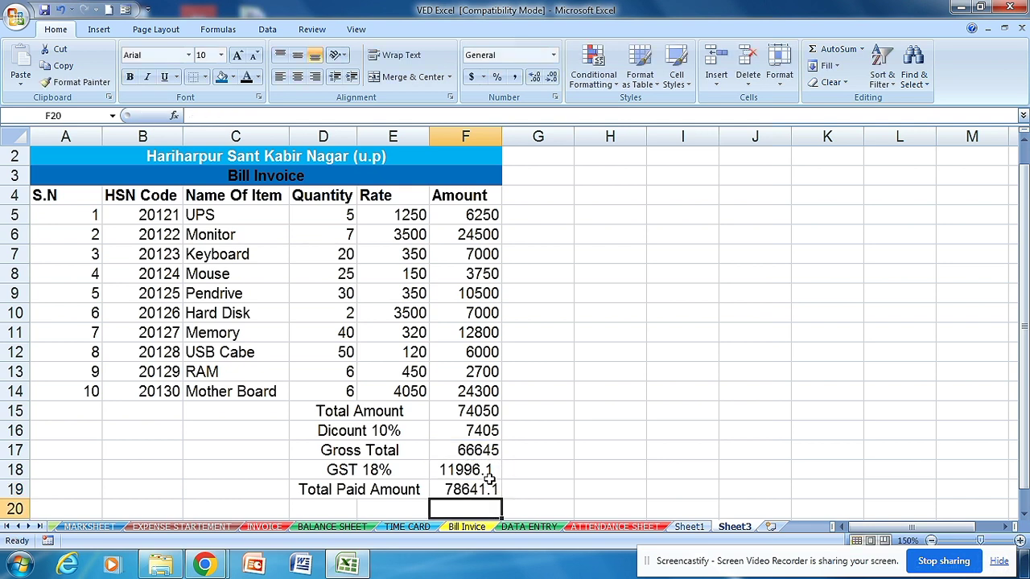
# Show the GST and Total Paid Amount values in F18 and F19 without decimal places.
pyautogui.click(488, 474)
pyautogui.click(551, 77)
pyautogui.click(485, 487)
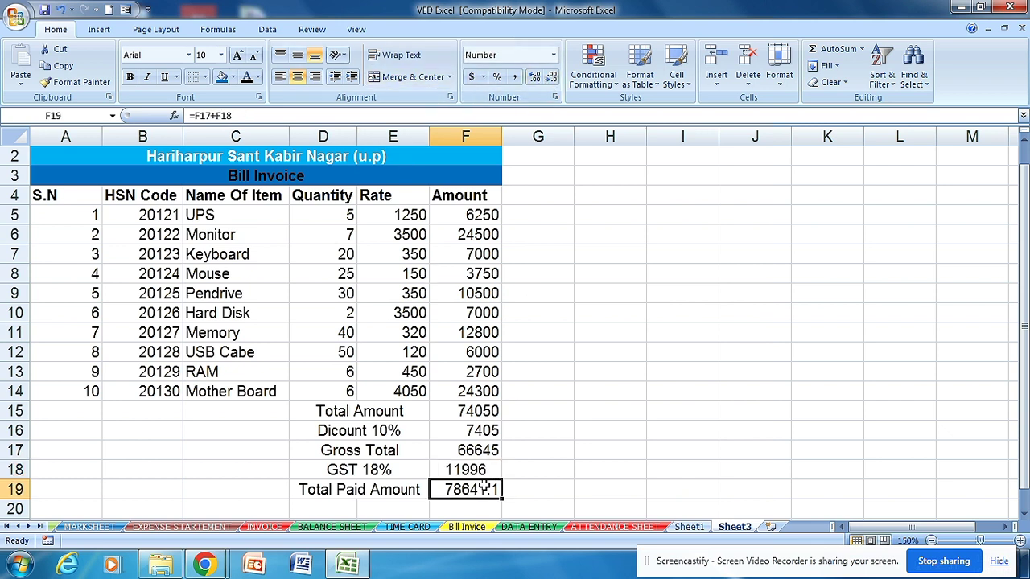
pyautogui.click(552, 77)
pyautogui.click(623, 335)
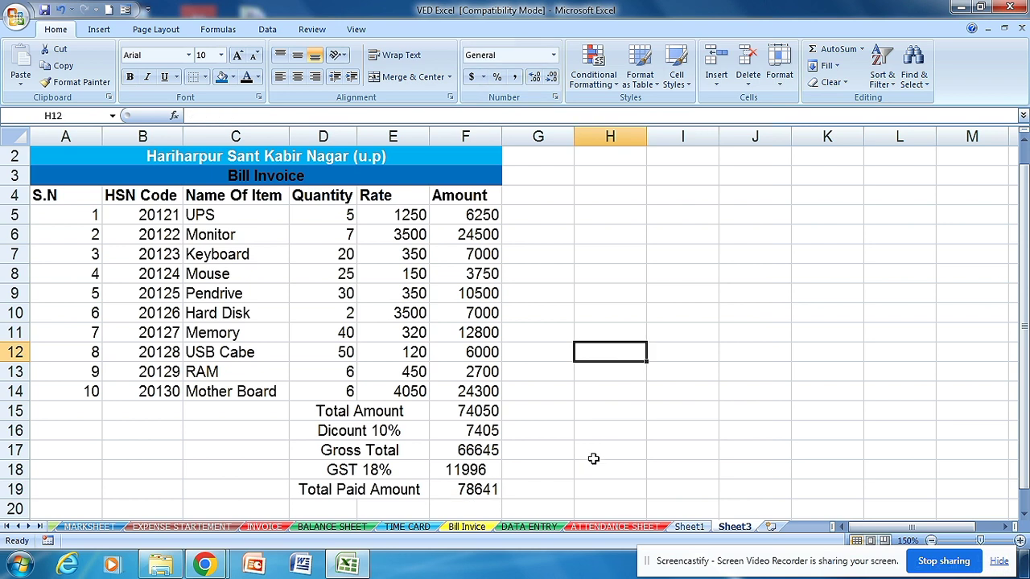
# Save the workbook in its existing file format, accepting the compatibility check.
pyautogui.click(490, 490)
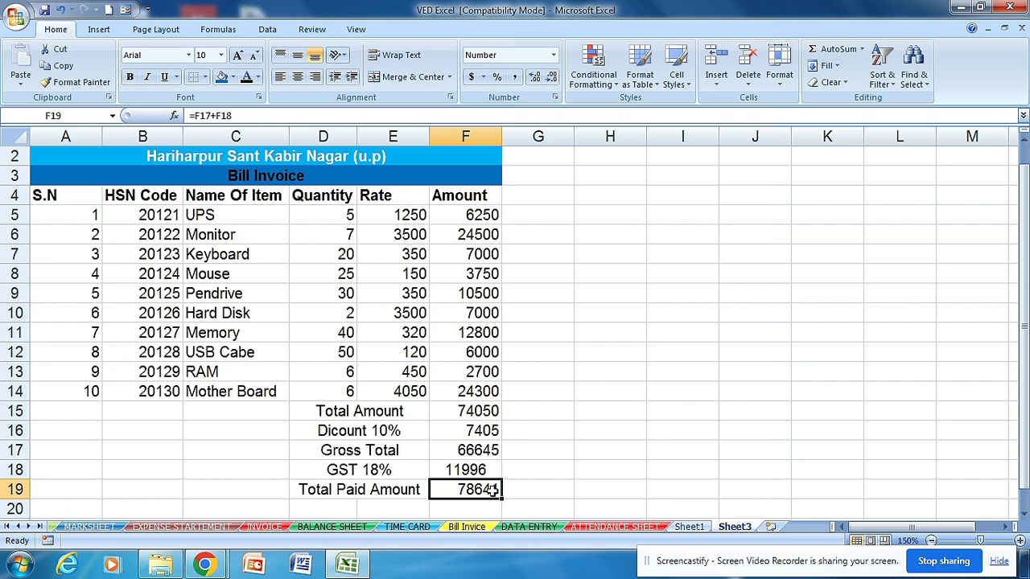
pyautogui.click(524, 485)
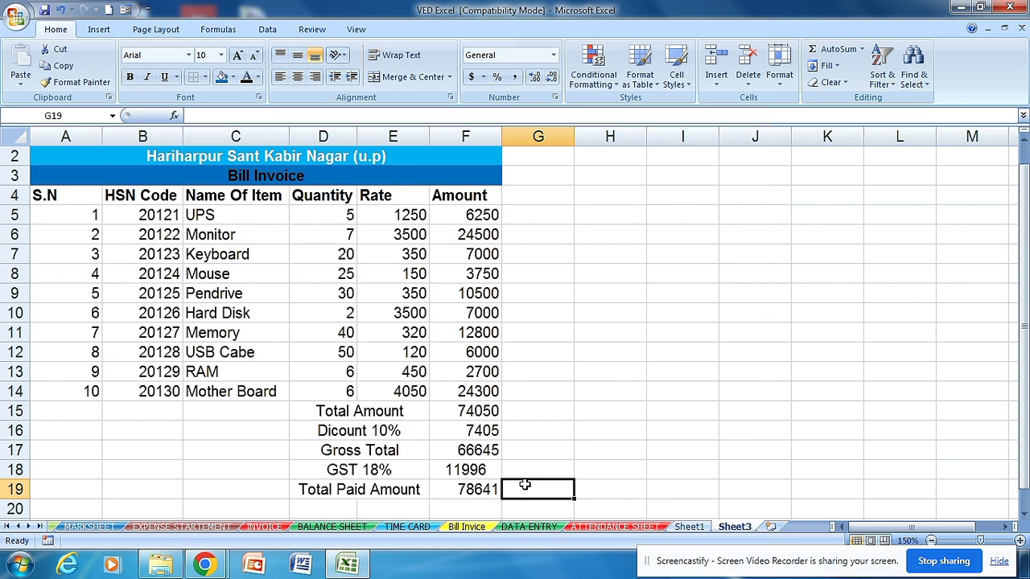
pyautogui.hotkey('ctrl', 's')
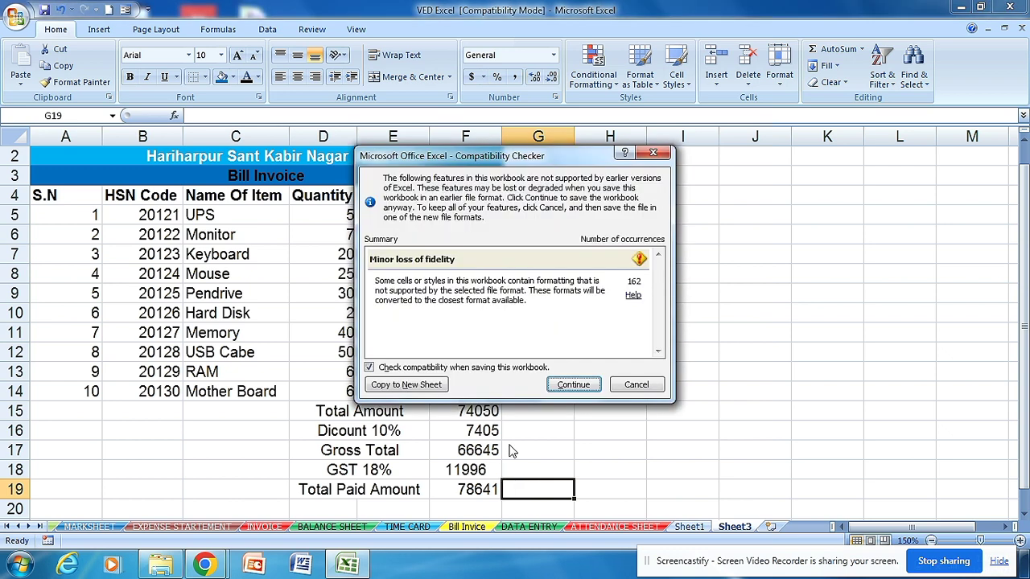
pyautogui.click(571, 384)
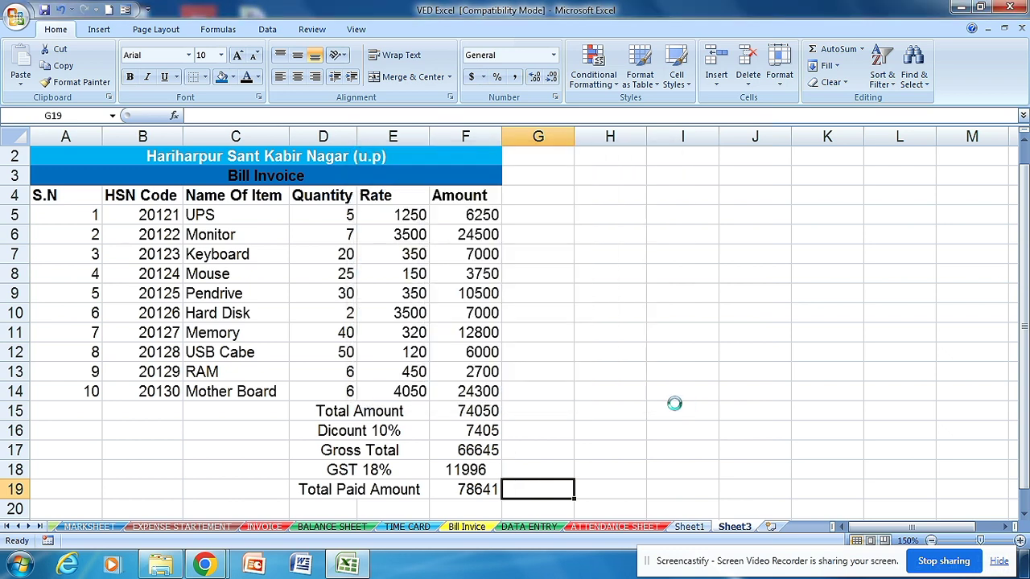
# Make the summary labels in D15:E19 and their amounts in F15:F19 bold.
pyautogui.scroll(1, 559, 360)
pyautogui.scroll(-4, 242, 305)
pyautogui.scroll(3, 322, 338)
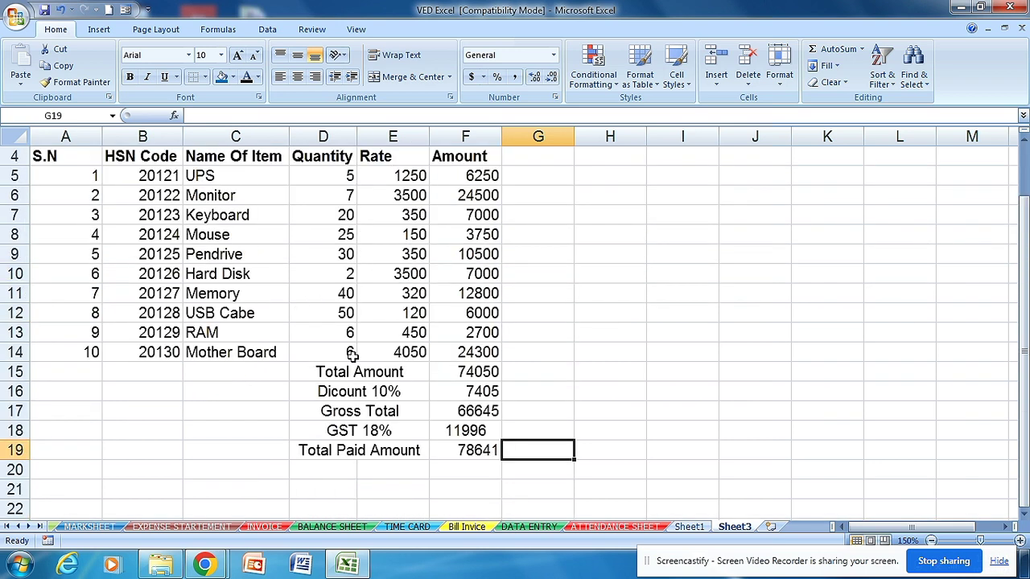
pyautogui.moveTo(340, 375); pyautogui.dragTo(405, 450)
pyautogui.click(130, 77)
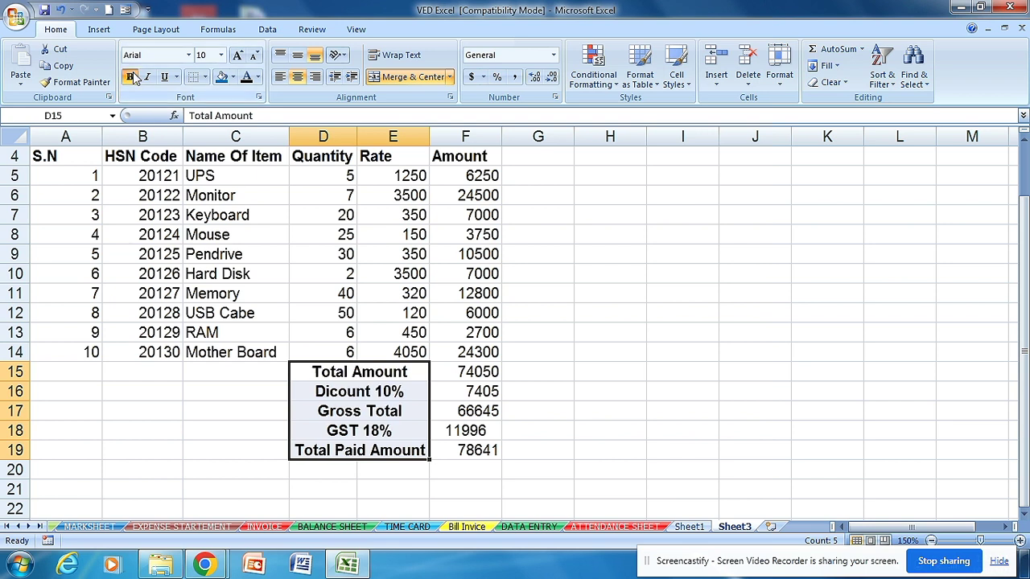
pyautogui.moveTo(458, 372); pyautogui.dragTo(463, 447)
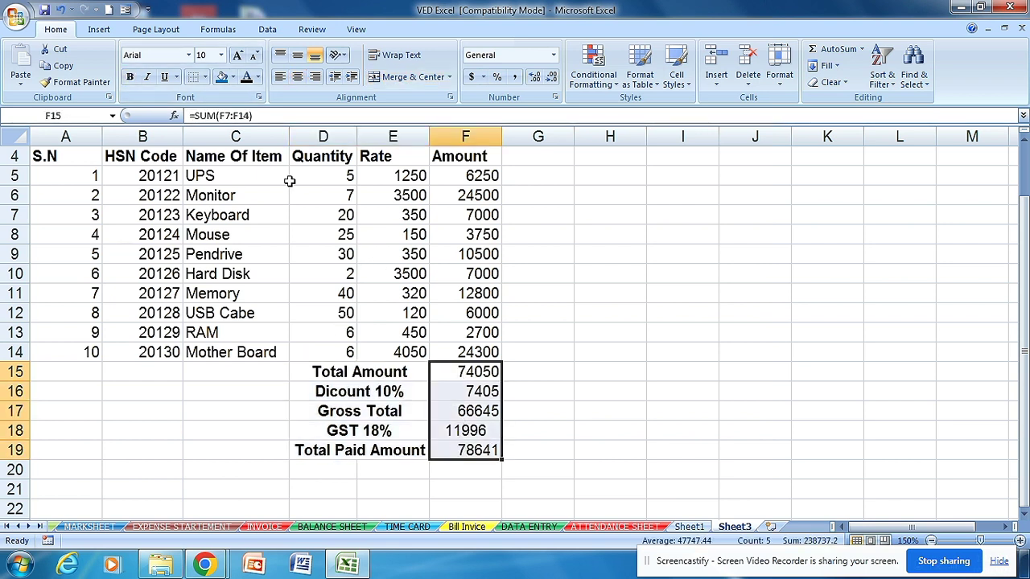
pyautogui.click(130, 76)
# Fill the column heading row A4:F4 with the standard light green colour.
pyautogui.scroll(1, 251, 251)
pyautogui.moveTo(57, 220); pyautogui.dragTo(450, 225)
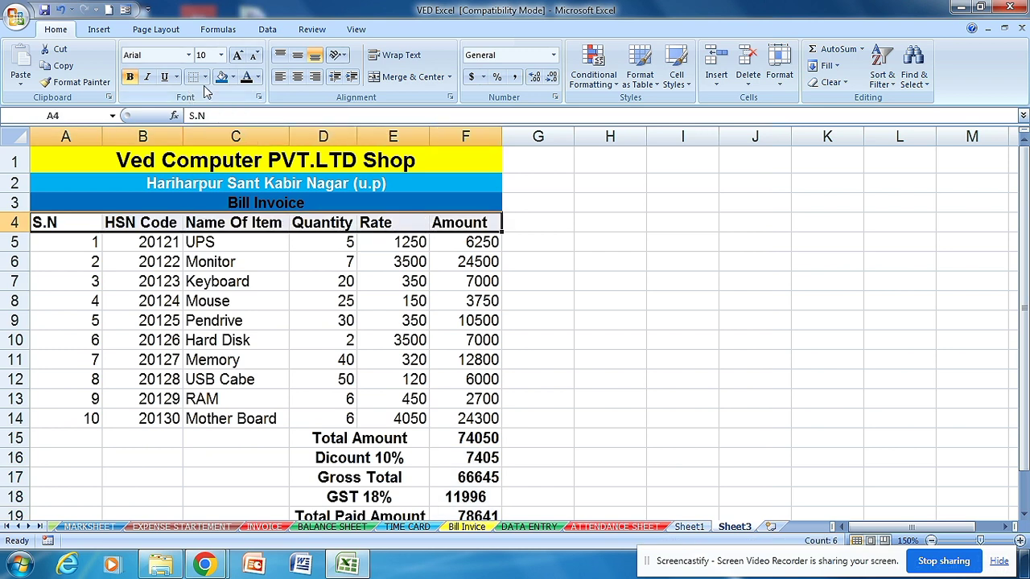
pyautogui.click(232, 77)
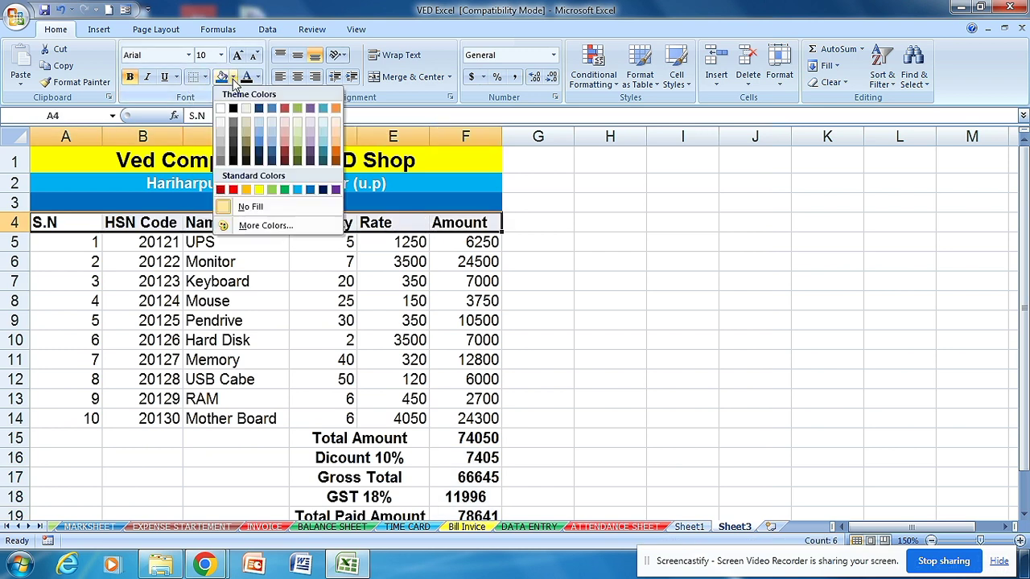
pyautogui.click(276, 195)
pyautogui.click(255, 277)
# Apply all borders to the whole invoice range A1:F19.
pyautogui.moveTo(68, 160); pyautogui.dragTo(458, 515)
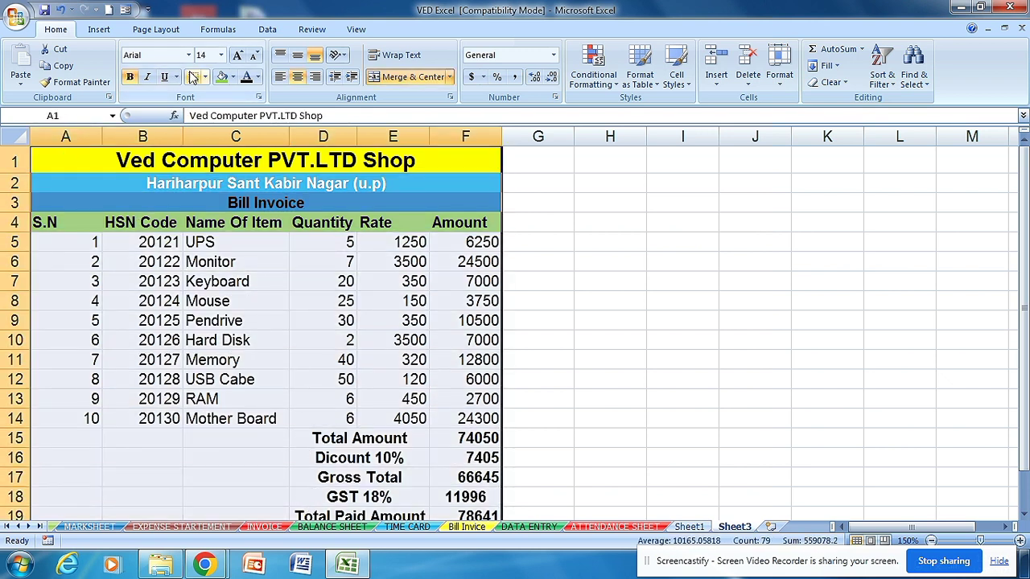
pyautogui.click(205, 77)
pyautogui.click(211, 198)
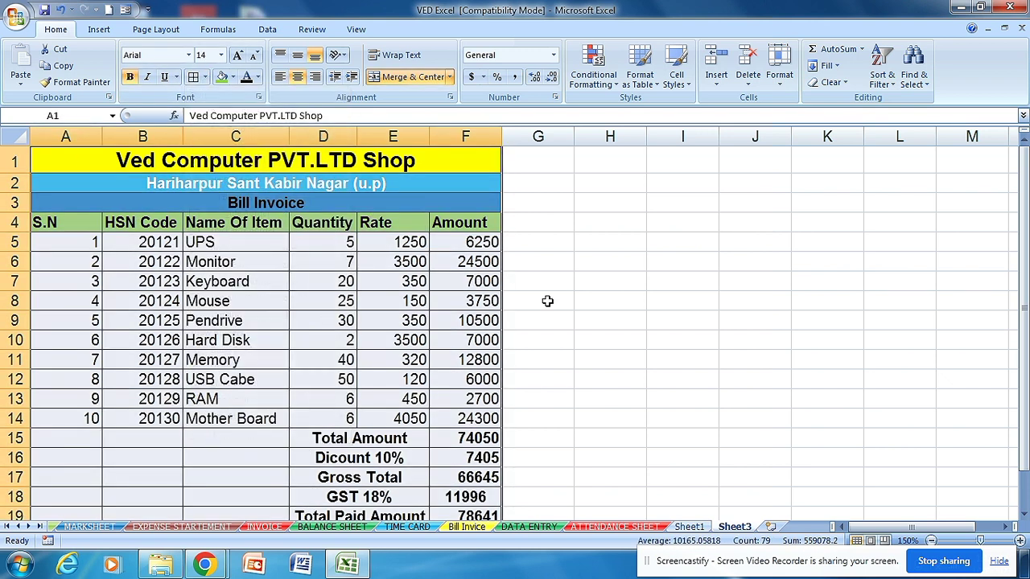
pyautogui.click(547, 299)
pyautogui.scroll(-2, 491, 340)
pyautogui.scroll(2, 469, 316)
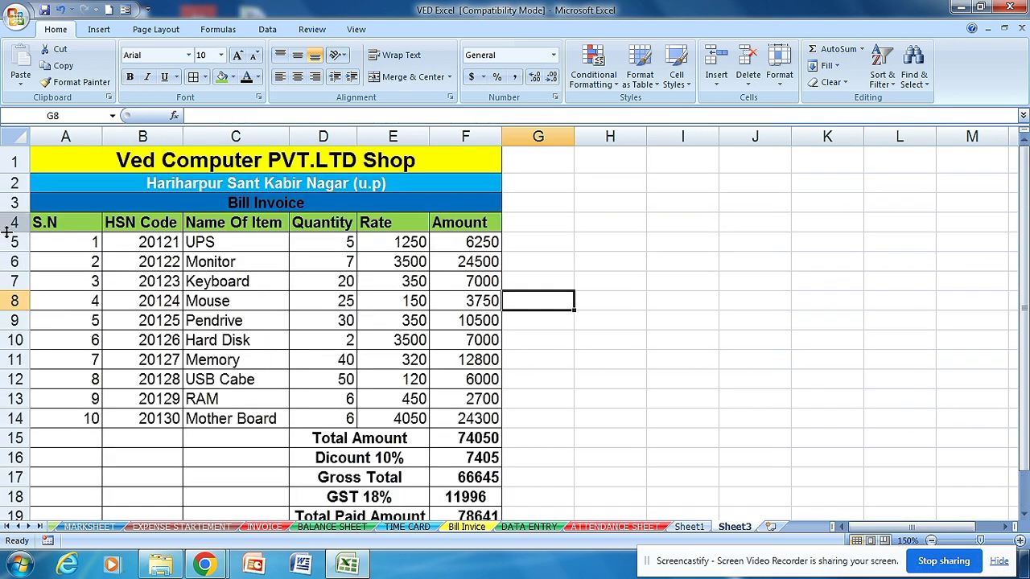
# Fill the item rows A5:F14 with a light orange colour.
pyautogui.moveTo(45, 242); pyautogui.dragTo(456, 415)
pyautogui.click(233, 76)
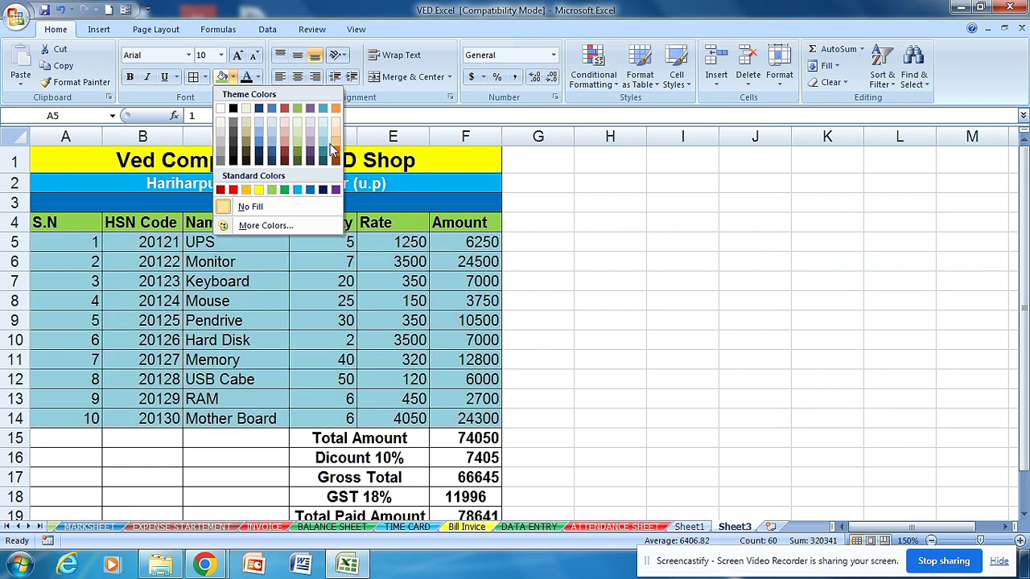
pyautogui.click(336, 151)
pyautogui.click(538, 278)
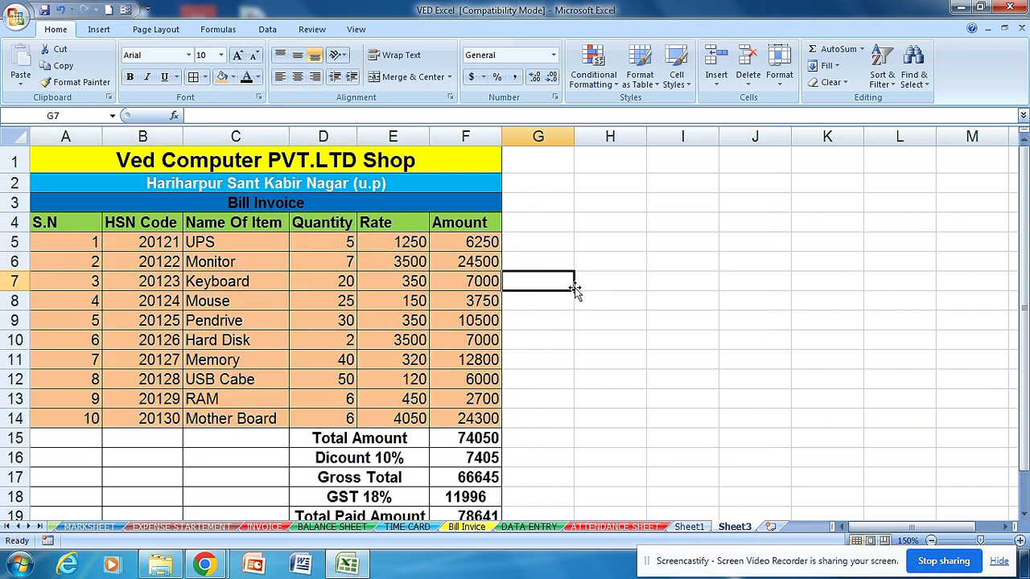
# Centre the Quantity, Rate and Amount values in D5:F14 and make them bold.
pyautogui.moveTo(345, 243); pyautogui.dragTo(346, 416)
pyautogui.click(297, 76)
pyautogui.moveTo(407, 241); pyautogui.dragTo(491, 418)
pyautogui.click(306, 78)
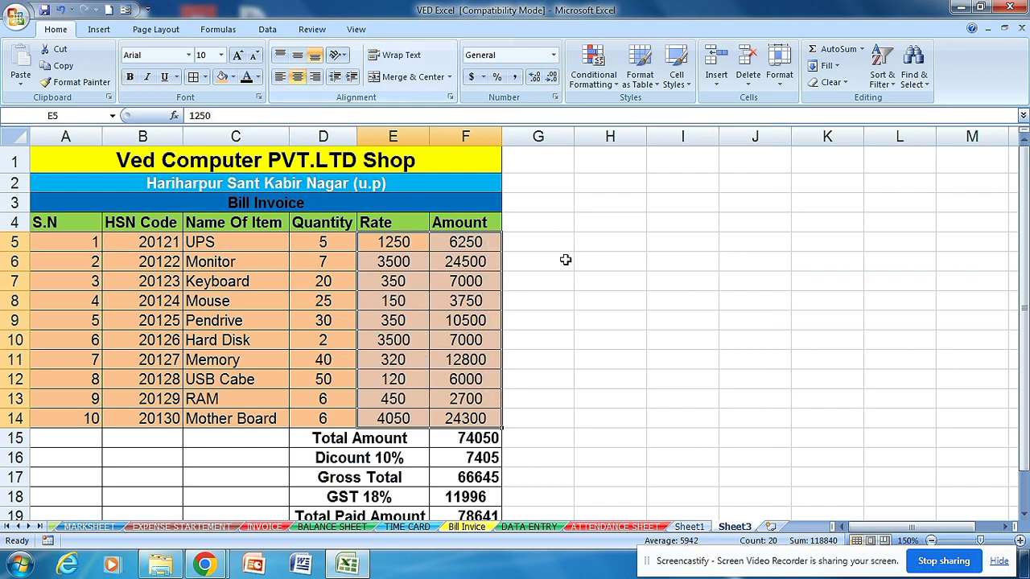
pyautogui.click(606, 299)
pyautogui.moveTo(320, 239); pyautogui.dragTo(466, 418)
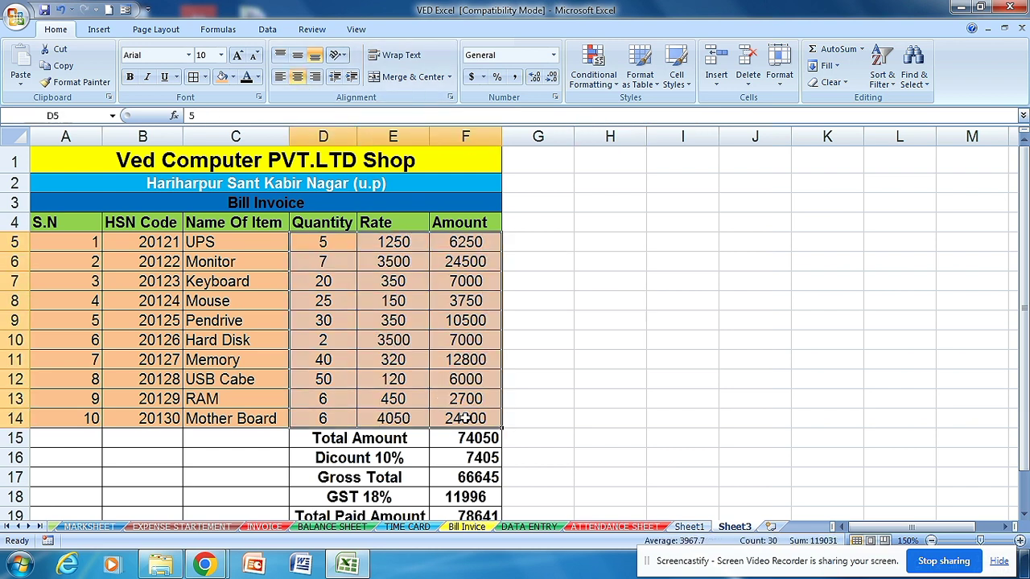
pyautogui.click(131, 78)
# Centre the serial numbers and HSN codes in A5:B14 and make them bold.
pyautogui.moveTo(71, 238); pyautogui.dragTo(254, 410)
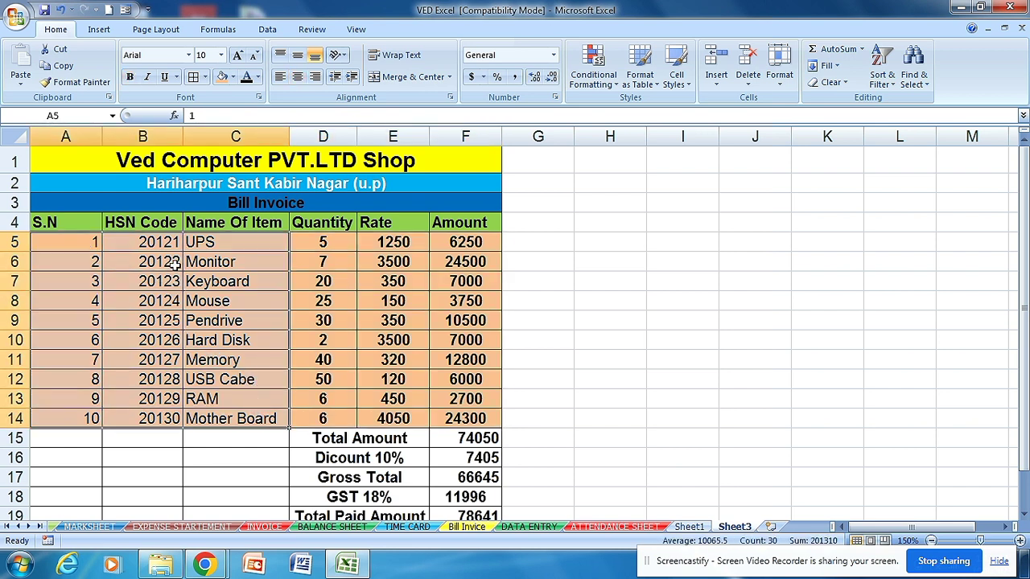
pyautogui.click(108, 267)
pyautogui.moveTo(94, 242); pyautogui.dragTo(163, 415)
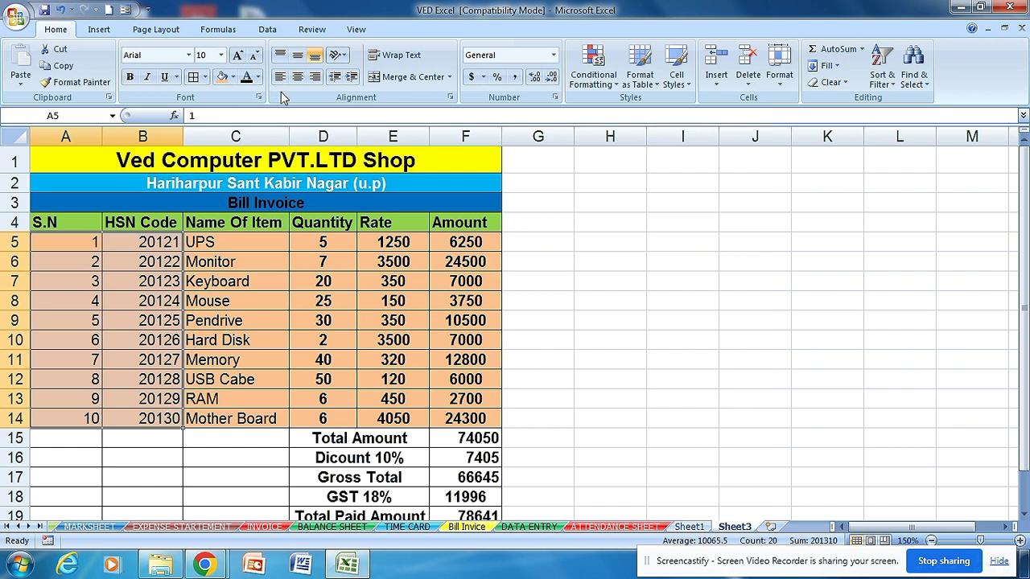
pyautogui.click(297, 77)
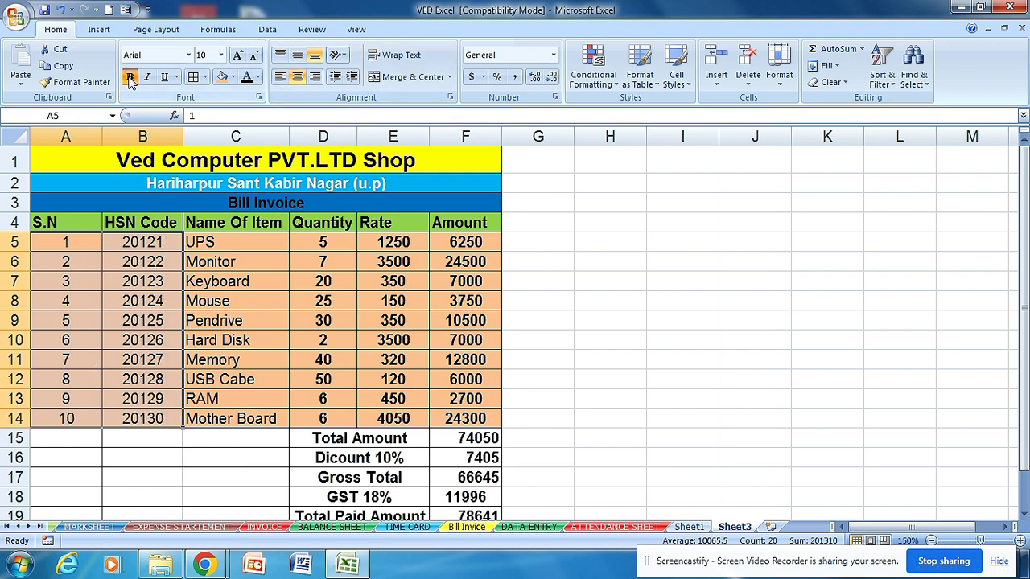
# Make the item names in C5:C14 bold.
pyautogui.moveTo(192, 248); pyautogui.dragTo(250, 418)
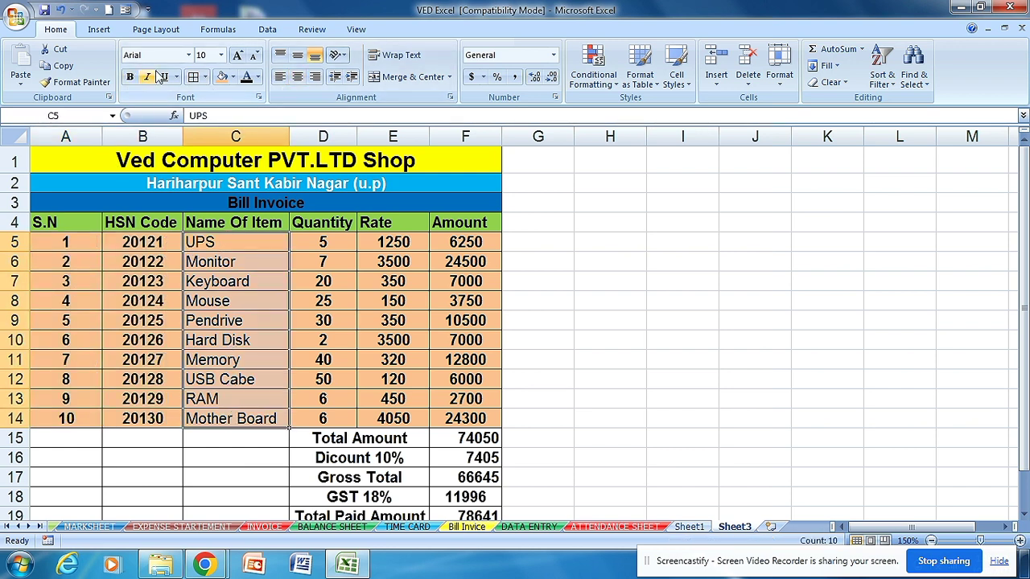
pyautogui.click(130, 76)
pyautogui.click(475, 337)
pyautogui.click(587, 318)
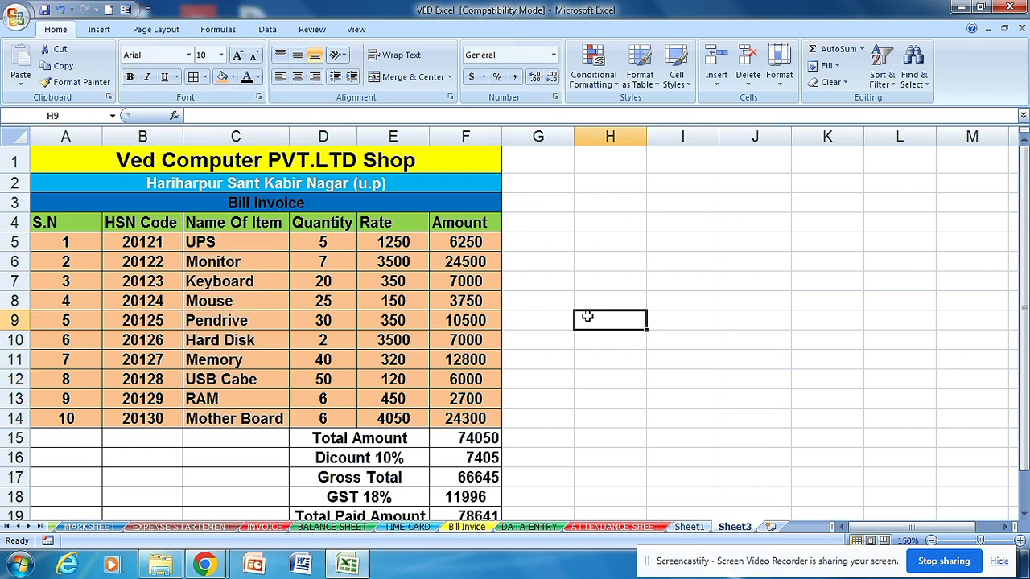
pyautogui.scroll(-2, 449, 448)
pyautogui.scroll(2, 444, 445)
pyautogui.click(567, 432)
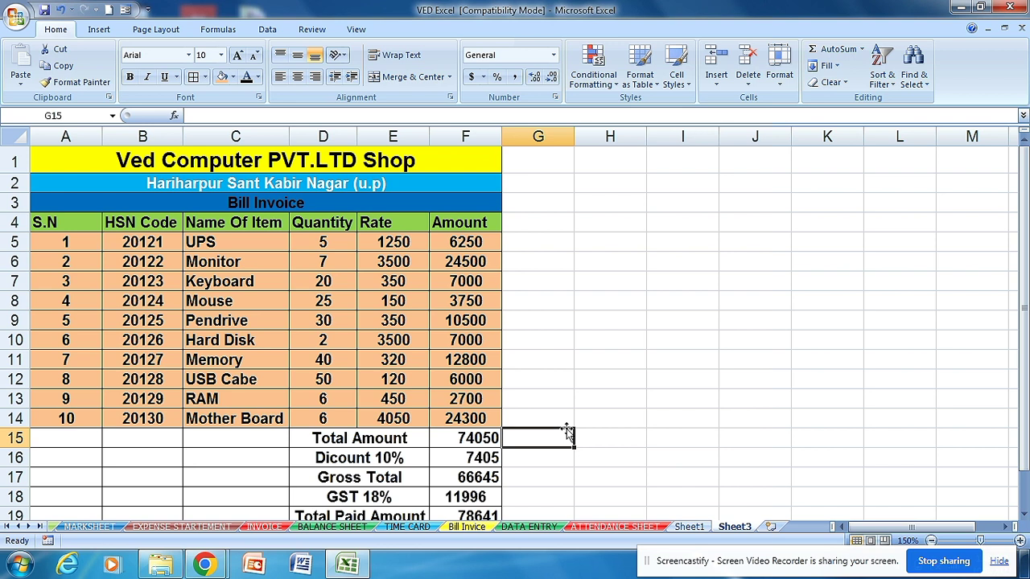
# Insert the desktop computer picture images__1_-removebg-preview from the youtube [p] folder into the sheet.
pyautogui.click(97, 32)
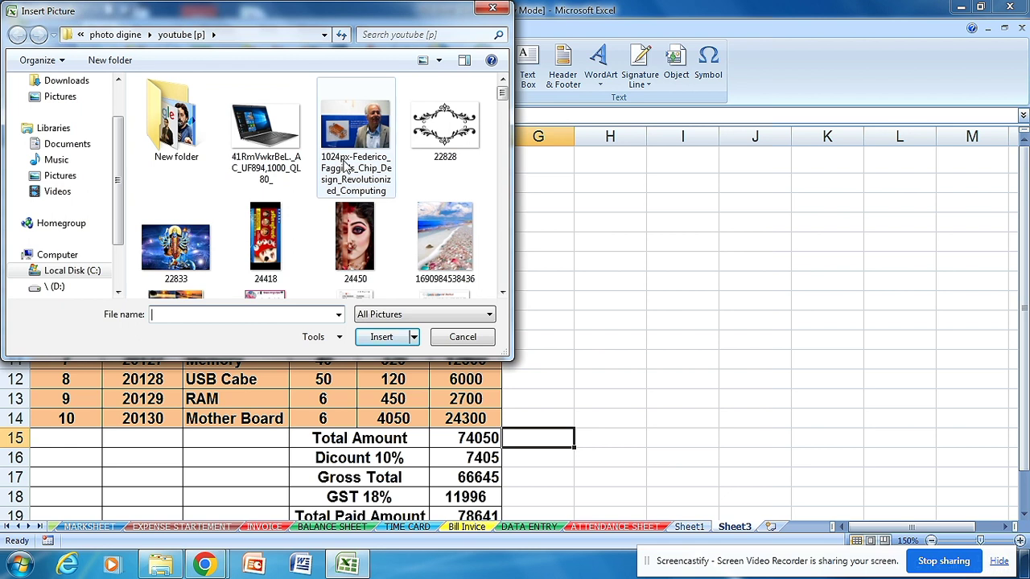
pyautogui.scroll(-1, 509, 107)
pyautogui.moveTo(510, 107); pyautogui.dragTo(505, 210)
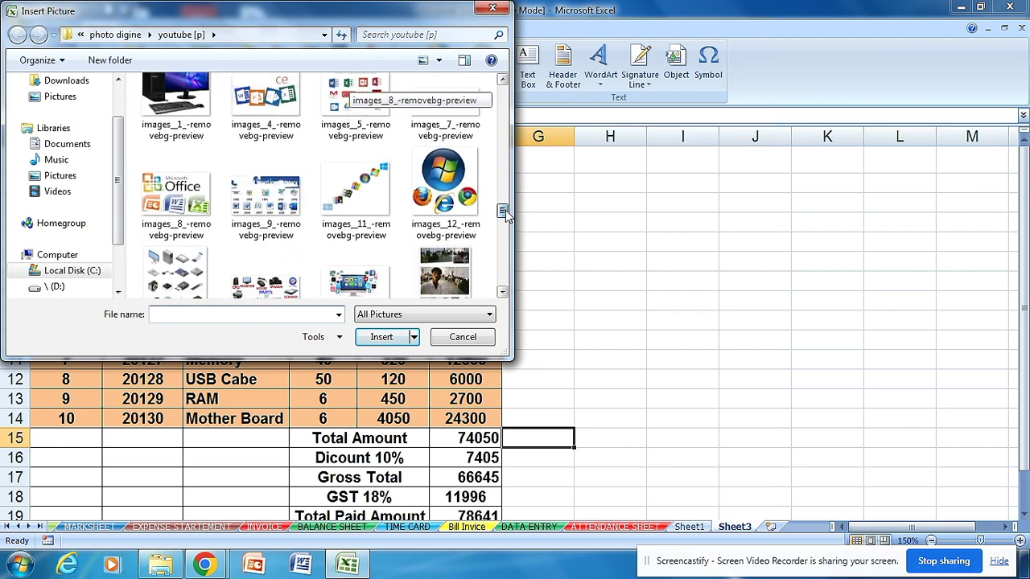
pyautogui.click(214, 99)
pyautogui.click(382, 336)
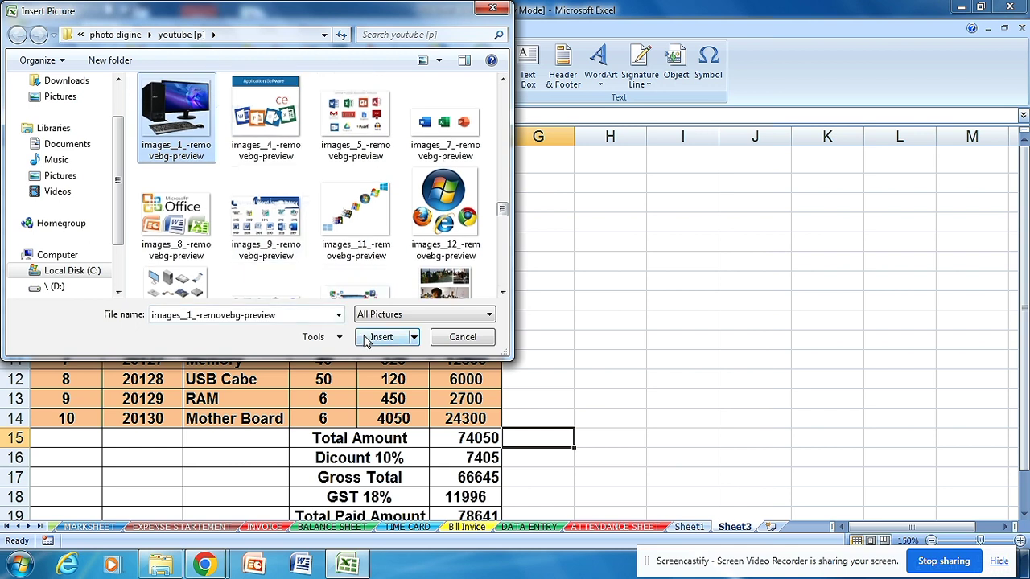
# Shrink the computer picture to about one column wide and place it over A1:A3 beside the shop title.
pyautogui.moveTo(821, 488); pyautogui.dragTo(468, 196)
pyautogui.moveTo(765, 142); pyautogui.dragTo(475, 400)
pyautogui.moveTo(409, 486); pyautogui.dragTo(446, 234)
pyautogui.moveTo(519, 422); pyautogui.dragTo(264, 207)
pyautogui.moveTo(249, 168); pyautogui.dragTo(90, 161)
pyautogui.click(895, 301)
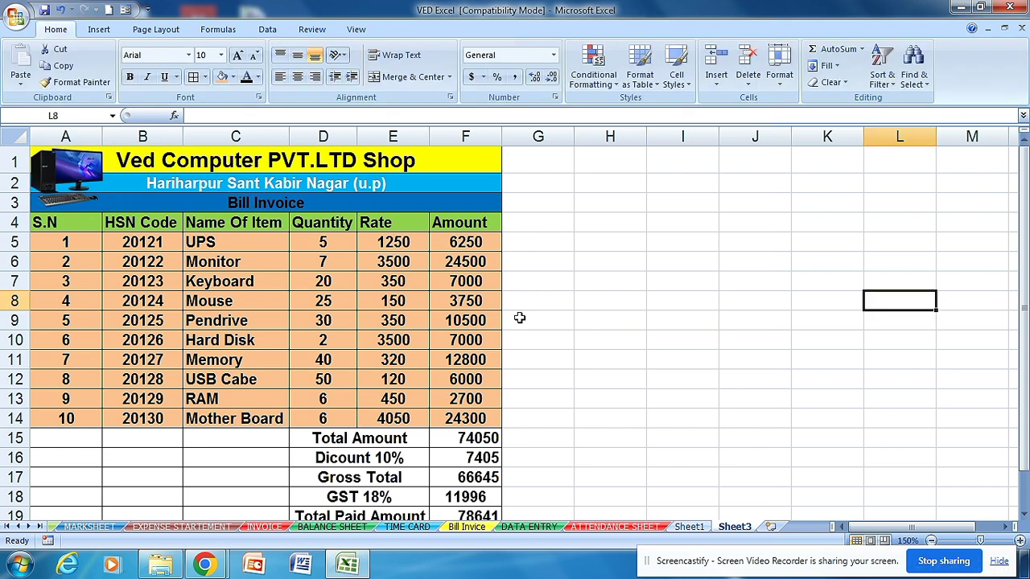